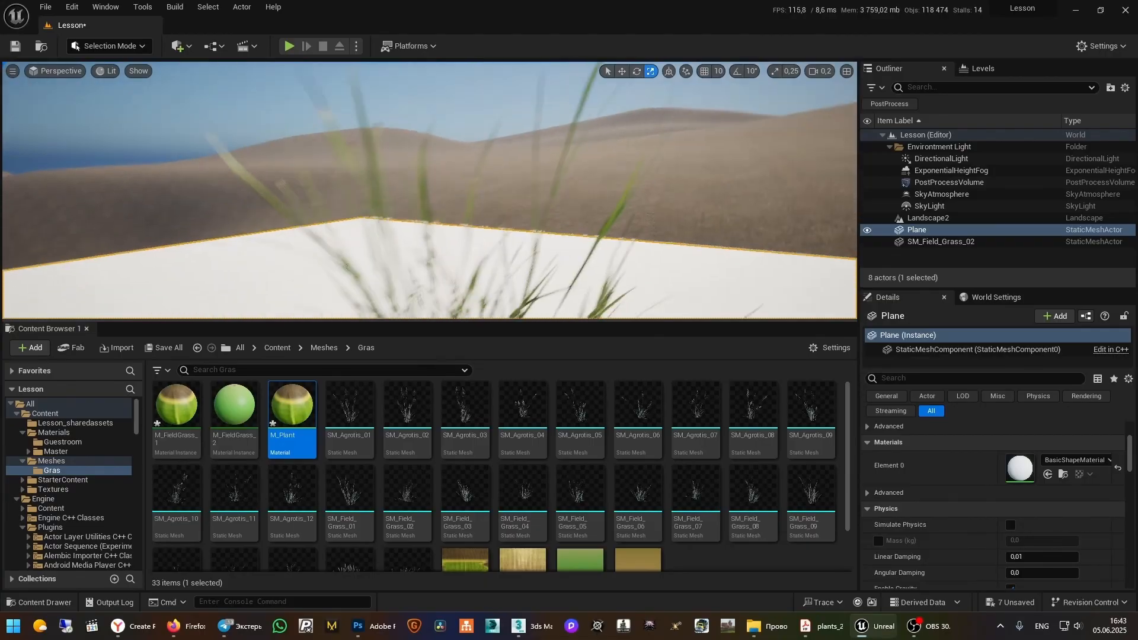
Open the M_Plant material and break the wire feeding its Base Color input
{"action": "key", "text": "w"}
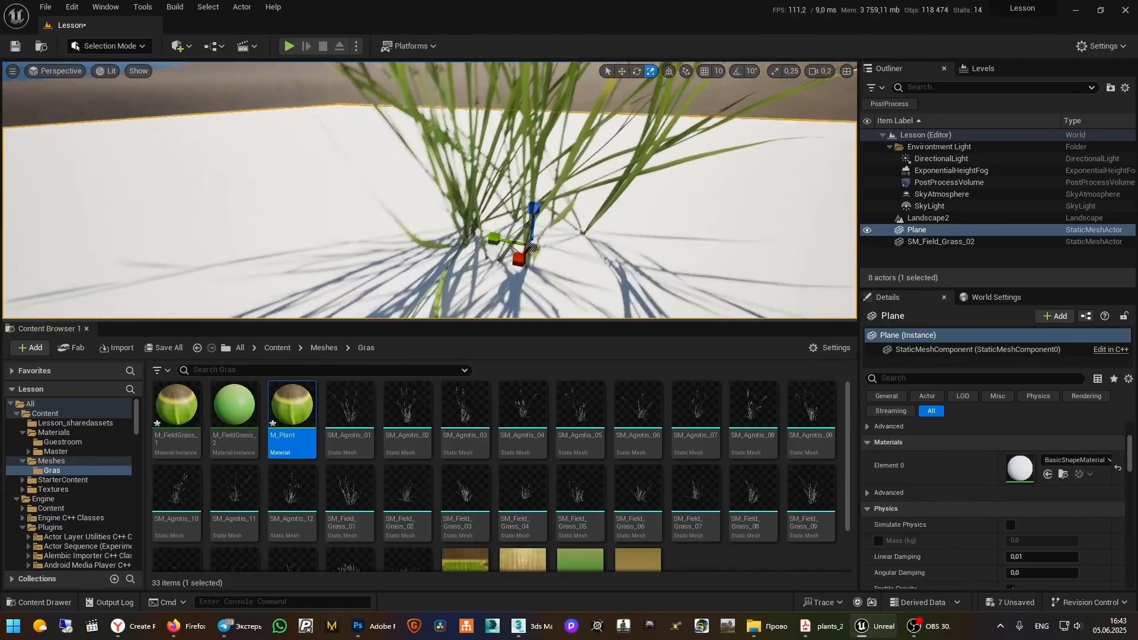
{"action": "key", "text": "s"}
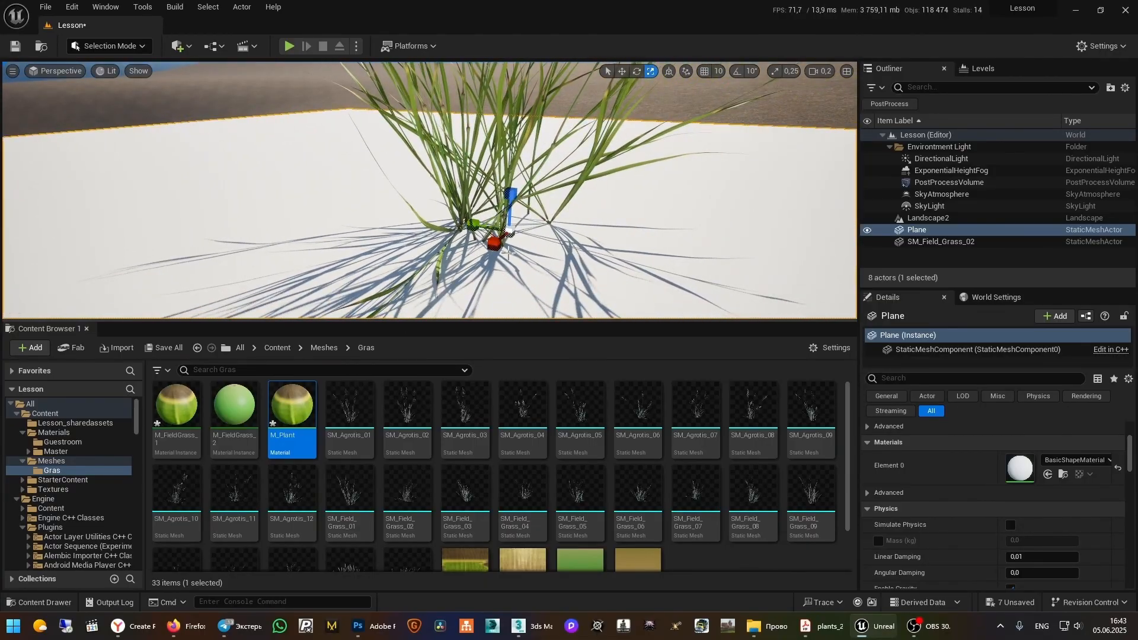
{"action": "double_click", "coordinate": [292, 415]}
{"action": "right_click_drag", "start_coordinate": [549, 295], "coordinate": [594, 229]}
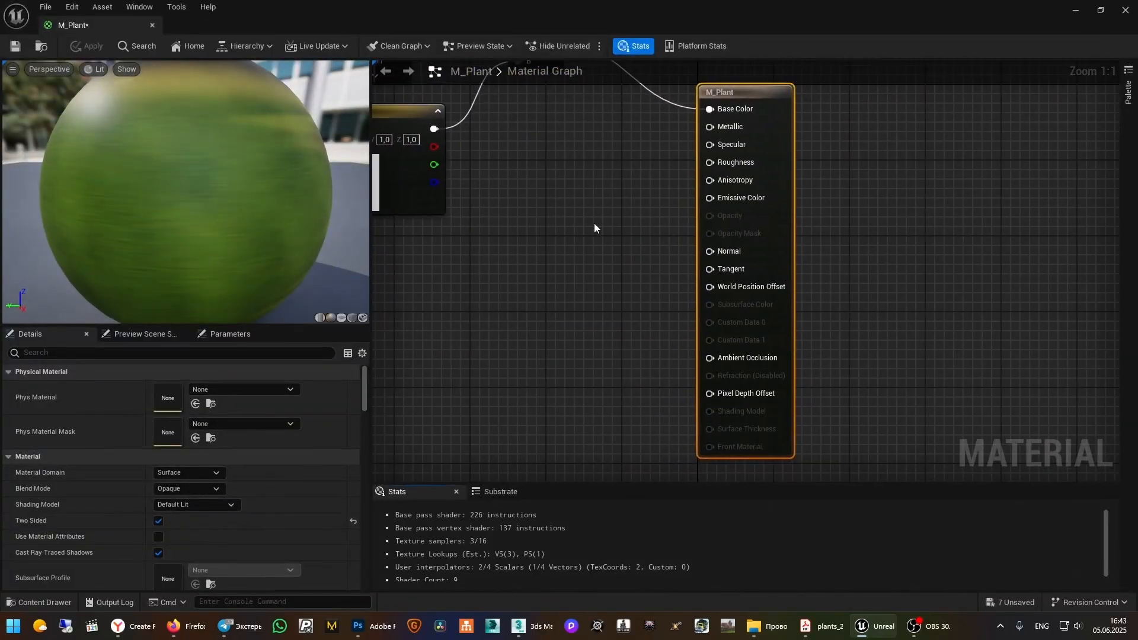
{"action": "scroll", "coordinate": [755, 361], "scroll_direction": "down", "scroll_amount": 4}
{"action": "mouse_move", "coordinate": [792, 223]}
{"action": "right_mouse_down"}
{"action": "mouse_move", "coordinate": [794, 201]}
{"action": "mouse_move", "coordinate": [804, 213]}
{"action": "right_mouse_up"}
{"action": "left_click", "coordinate": [910, 347], "text": "alt"}
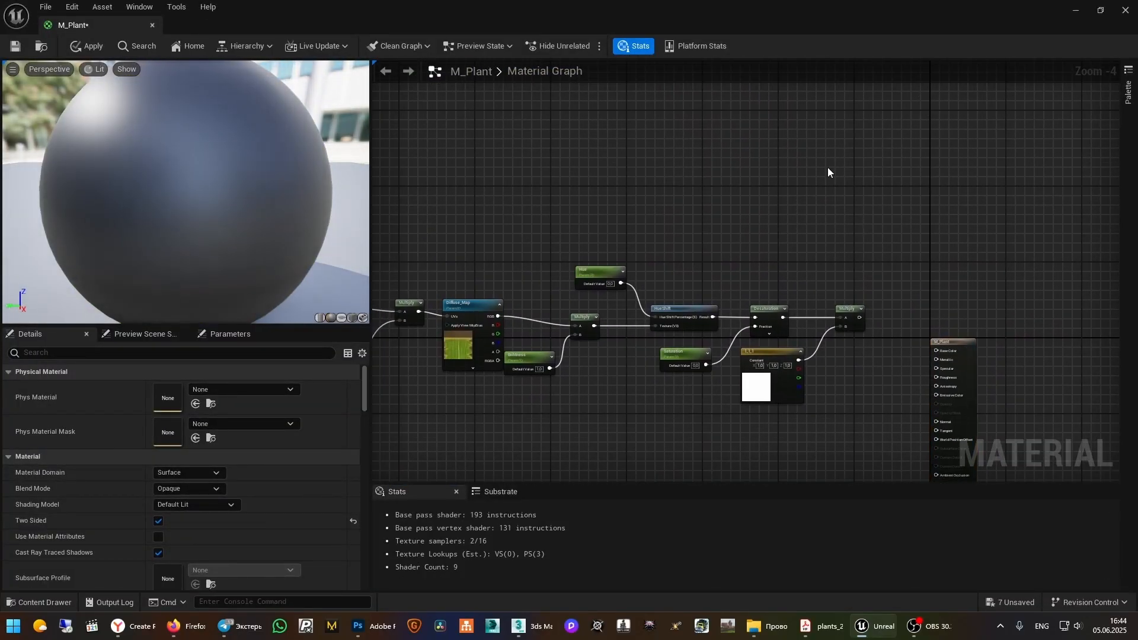
Place two black 0,0,0 Constant3Vector nodes, one above the other
{"action": "right_click_drag", "start_coordinate": [828, 167], "coordinate": [808, 186]}
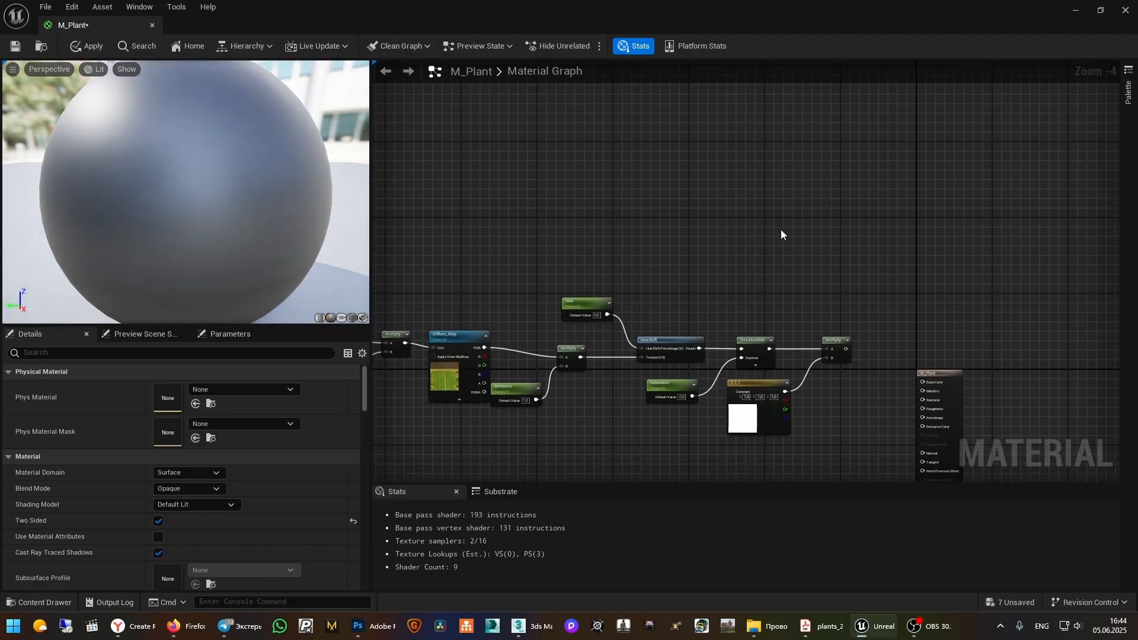
{"action": "right_click_drag", "start_coordinate": [781, 231], "coordinate": [793, 197]}
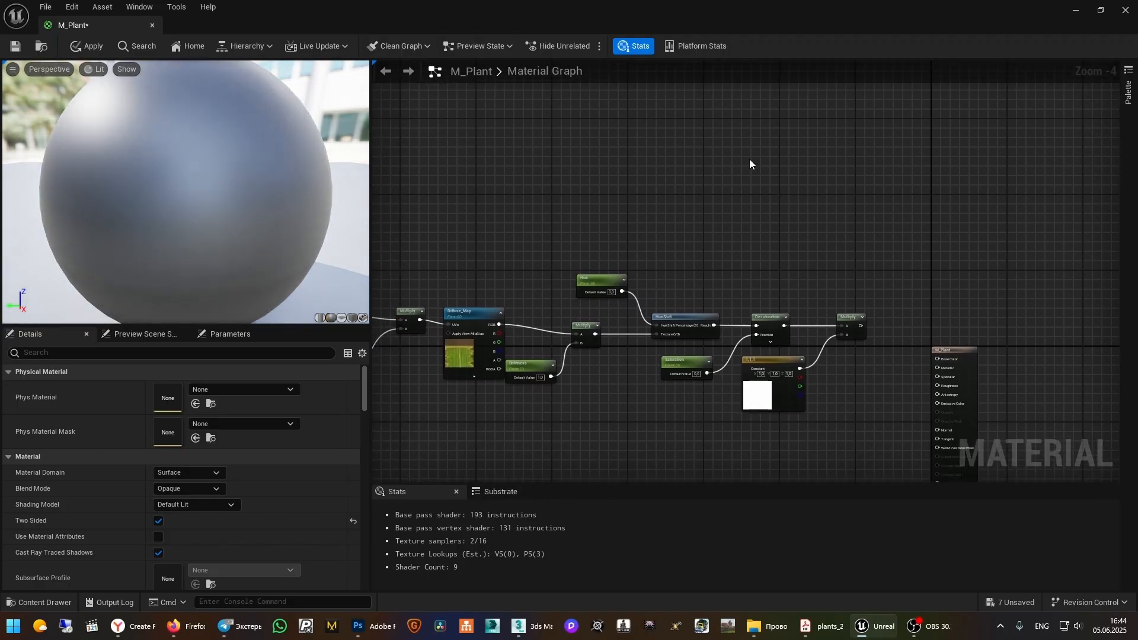
{"action": "left_click", "coordinate": [738, 147]}
{"action": "left_click", "coordinate": [749, 238]}
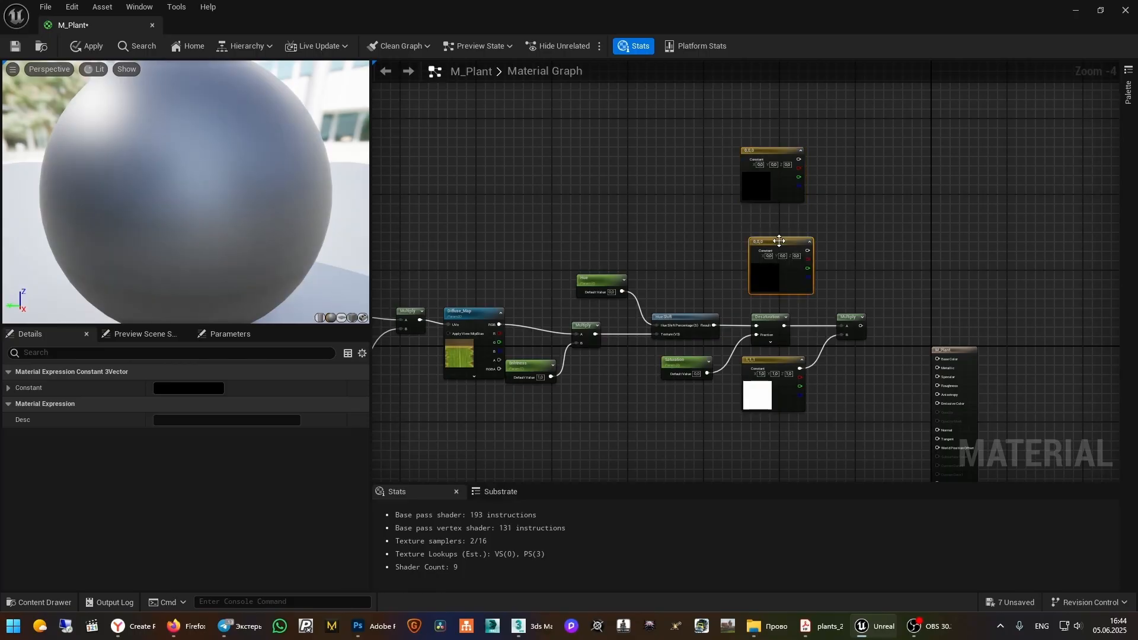
{"action": "left_click_drag", "start_coordinate": [779, 241], "coordinate": [767, 225]}
{"action": "scroll", "coordinate": [823, 206], "scroll_direction": "up", "scroll_amount": 3}
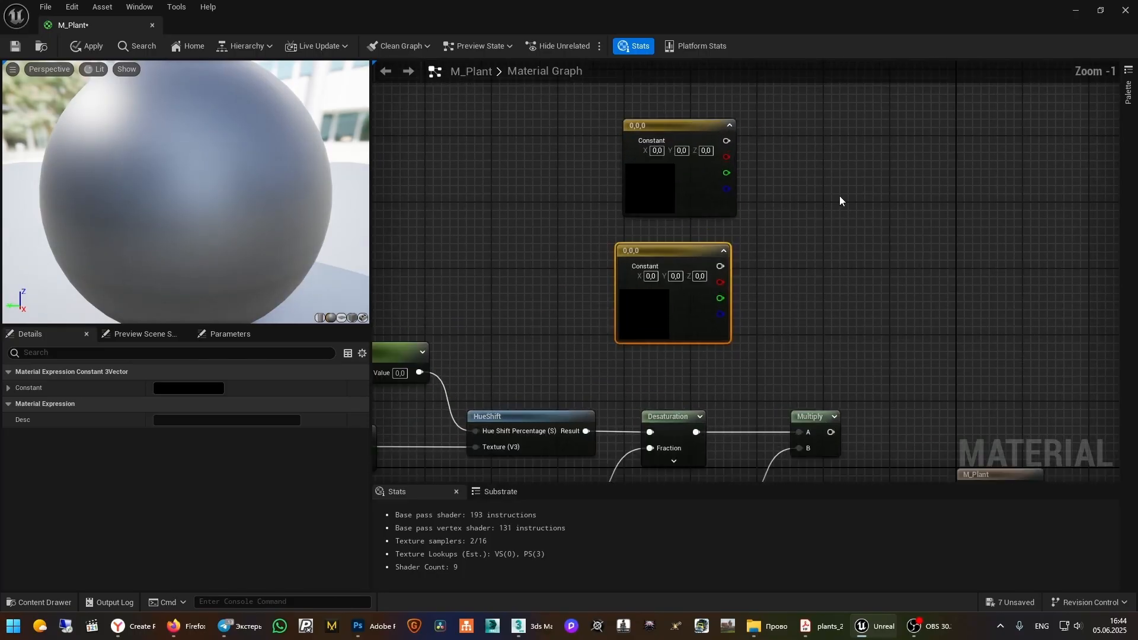
Add a LinearInterpolate node and wire the top constant to A, the lower to B
{"action": "right_click", "coordinate": [841, 200]}
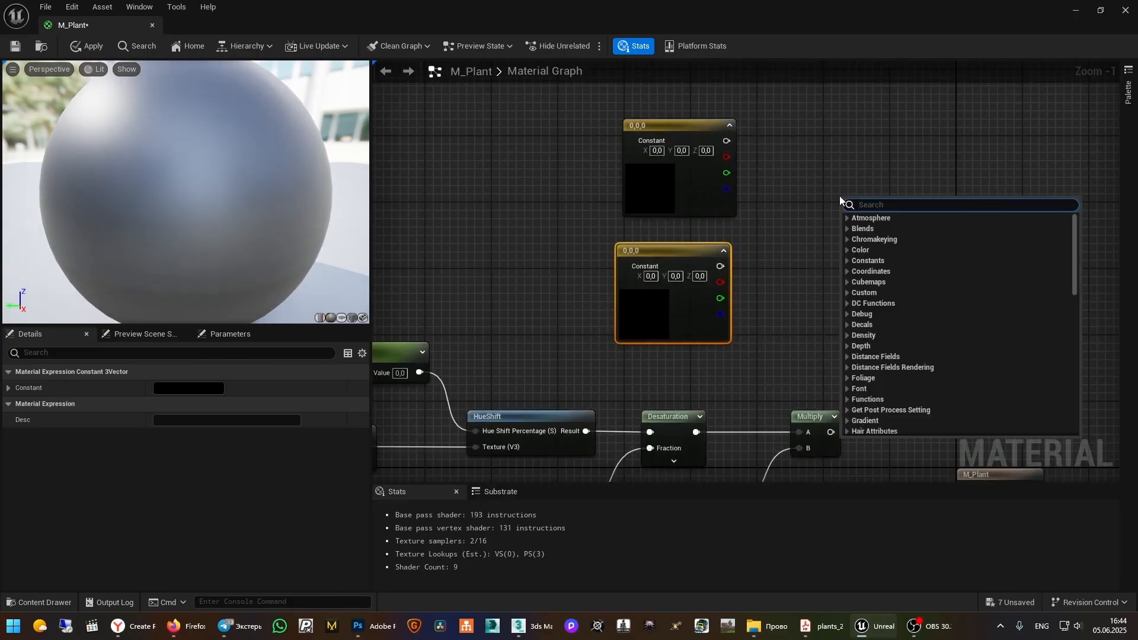
{"action": "type", "text": "lerp"}
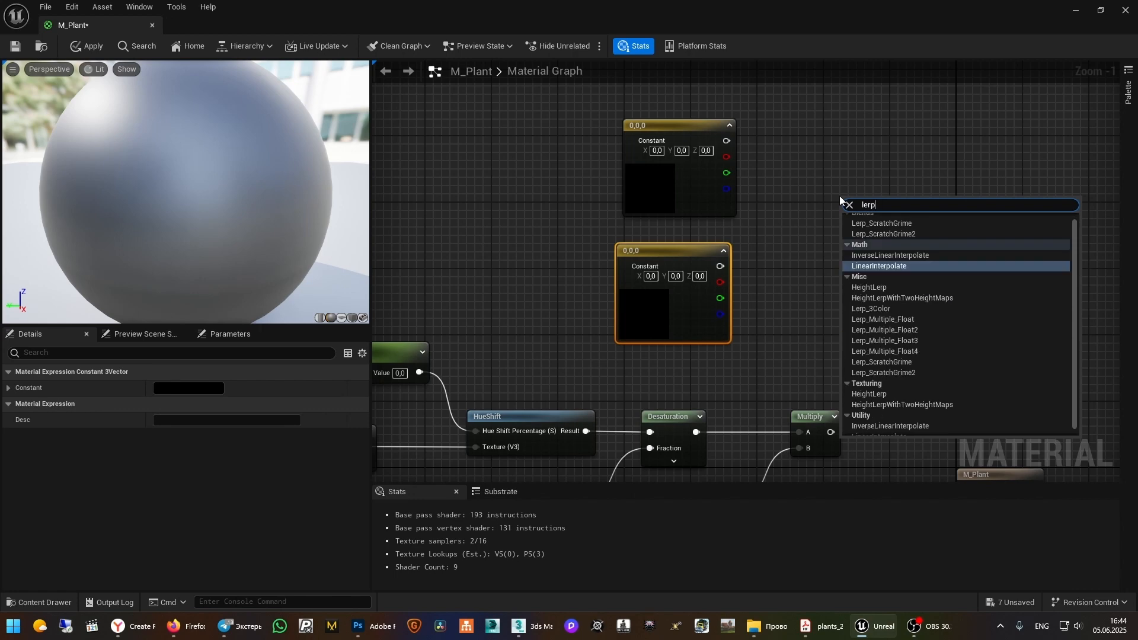
{"action": "key", "text": "Return"}
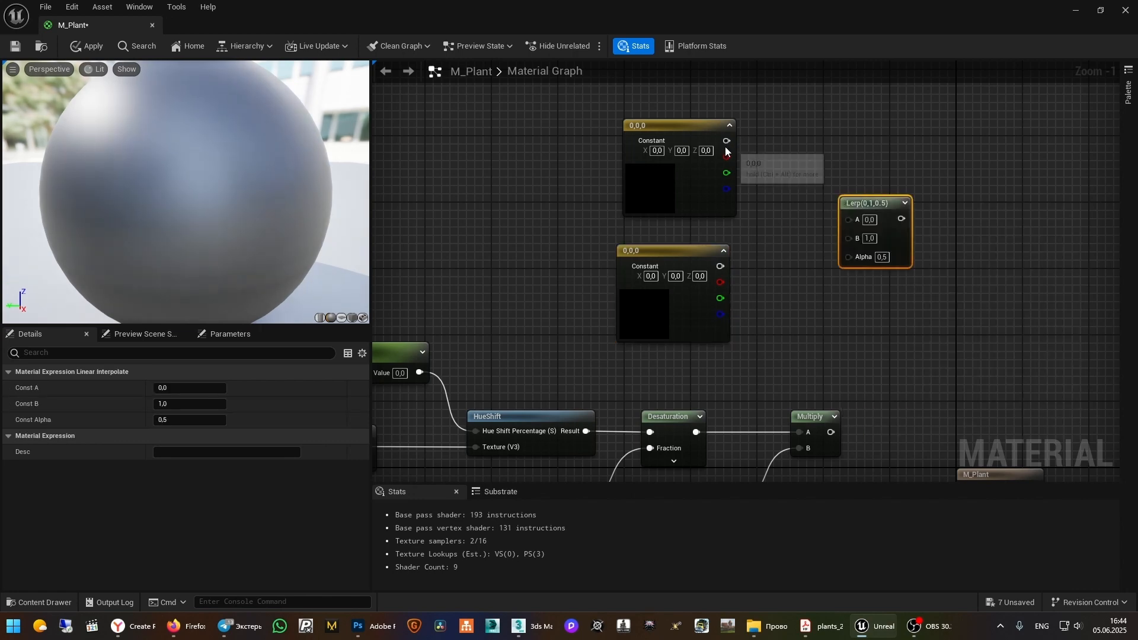
{"action": "left_click_drag", "start_coordinate": [727, 148], "coordinate": [853, 219]}
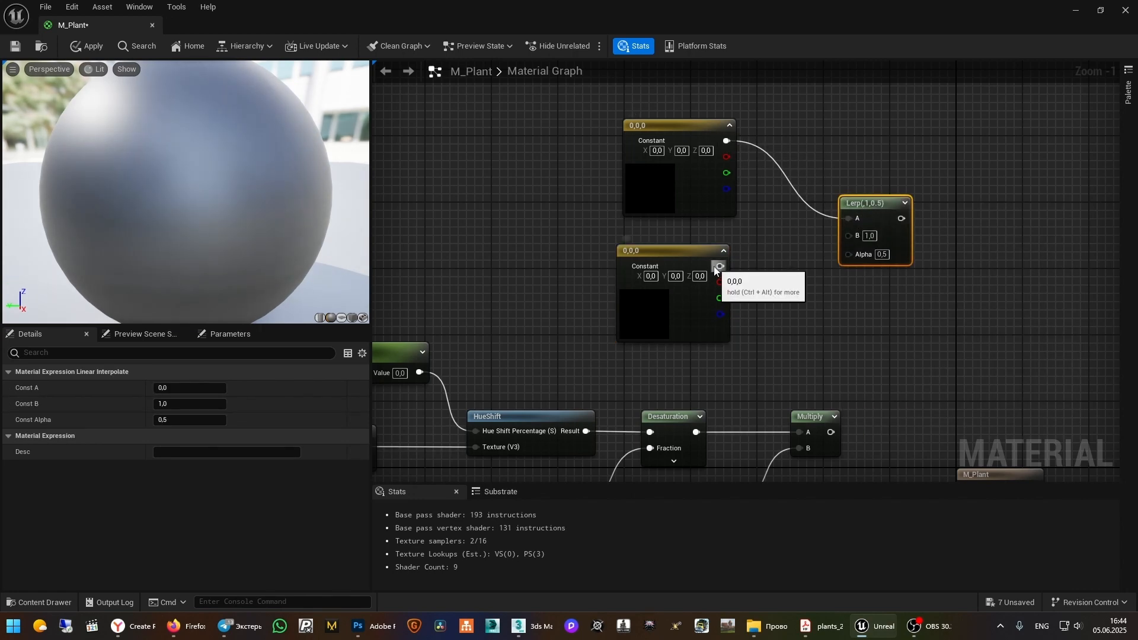
{"action": "left_click_drag", "start_coordinate": [715, 267], "coordinate": [849, 235]}
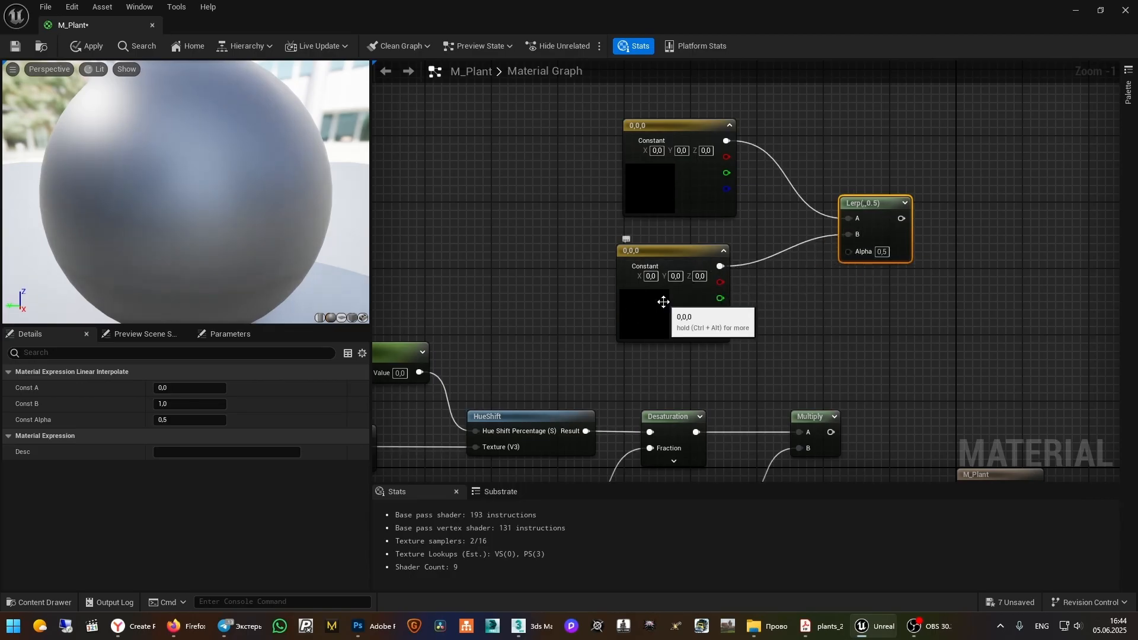
{"action": "left_click", "coordinate": [681, 308]}
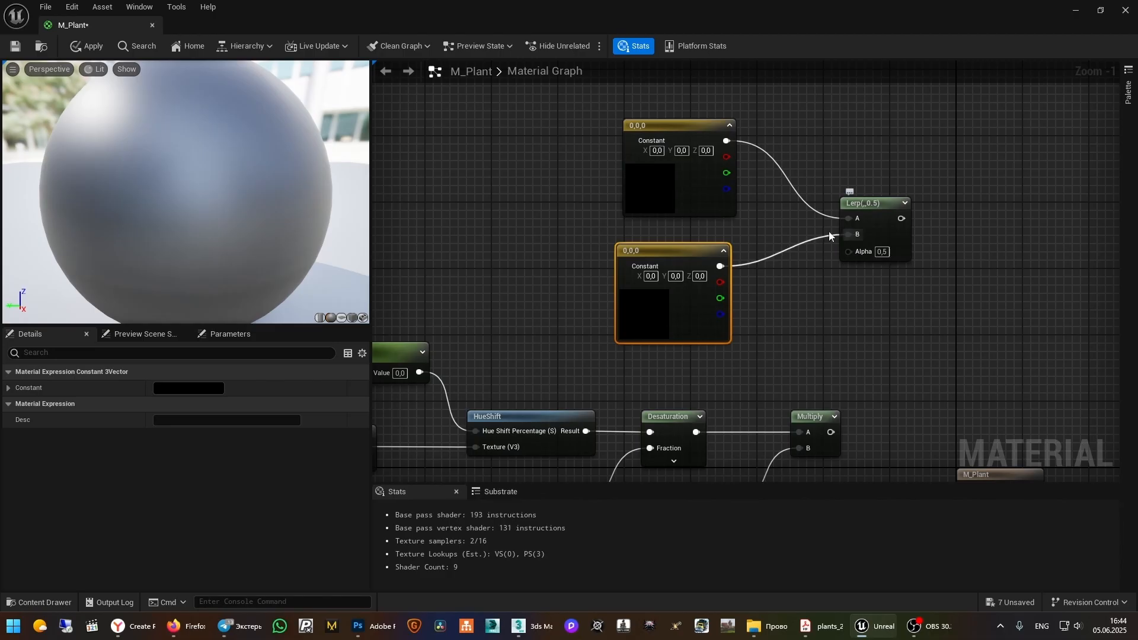
{"action": "left_click", "coordinate": [648, 191]}
{"action": "right_click_drag", "start_coordinate": [866, 328], "coordinate": [861, 276]}
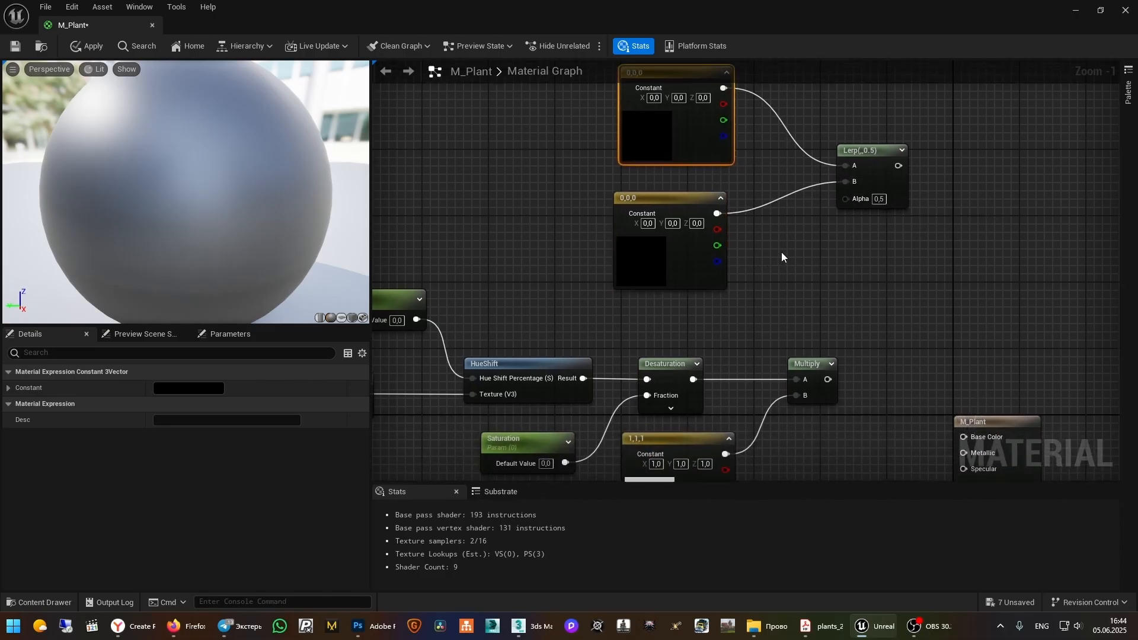
Add a TwoSidedSign node into the Lerp Alpha and connect the Lerp output to Base Color
{"action": "right_click", "coordinate": [781, 252]}
{"action": "type", "text": "two"}
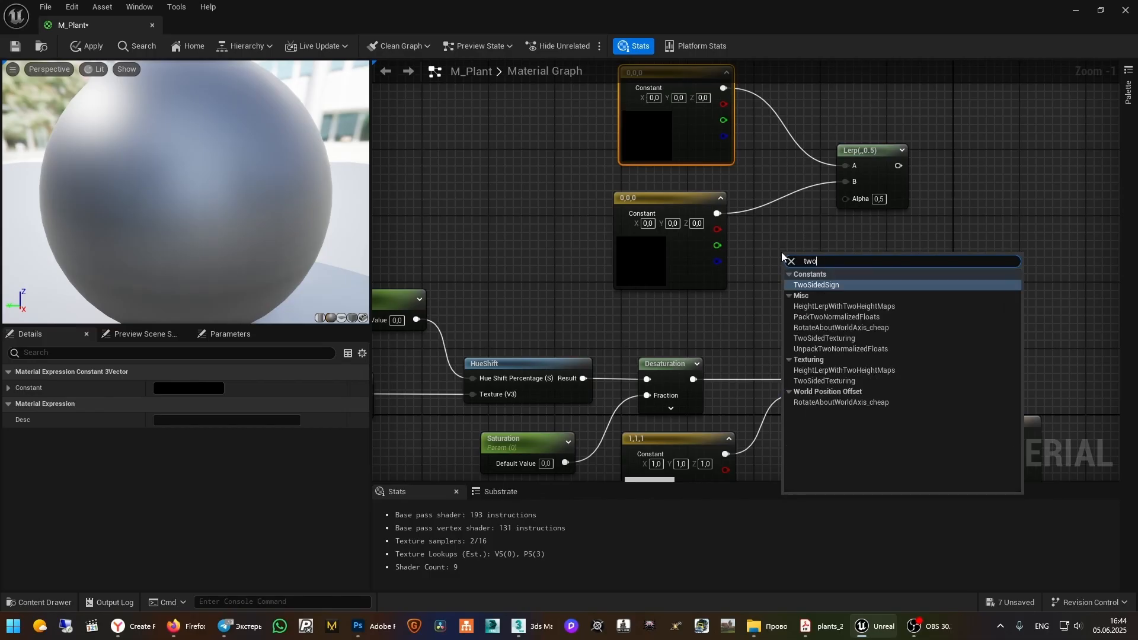
{"action": "key", "text": "Return"}
{"action": "left_click_drag", "start_coordinate": [843, 282], "coordinate": [865, 196]}
{"action": "left_click_drag", "start_coordinate": [812, 260], "coordinate": [777, 257]}
{"action": "right_click_drag", "start_coordinate": [1042, 225], "coordinate": [1014, 152]}
{"action": "left_click_drag", "start_coordinate": [855, 92], "coordinate": [935, 363]}
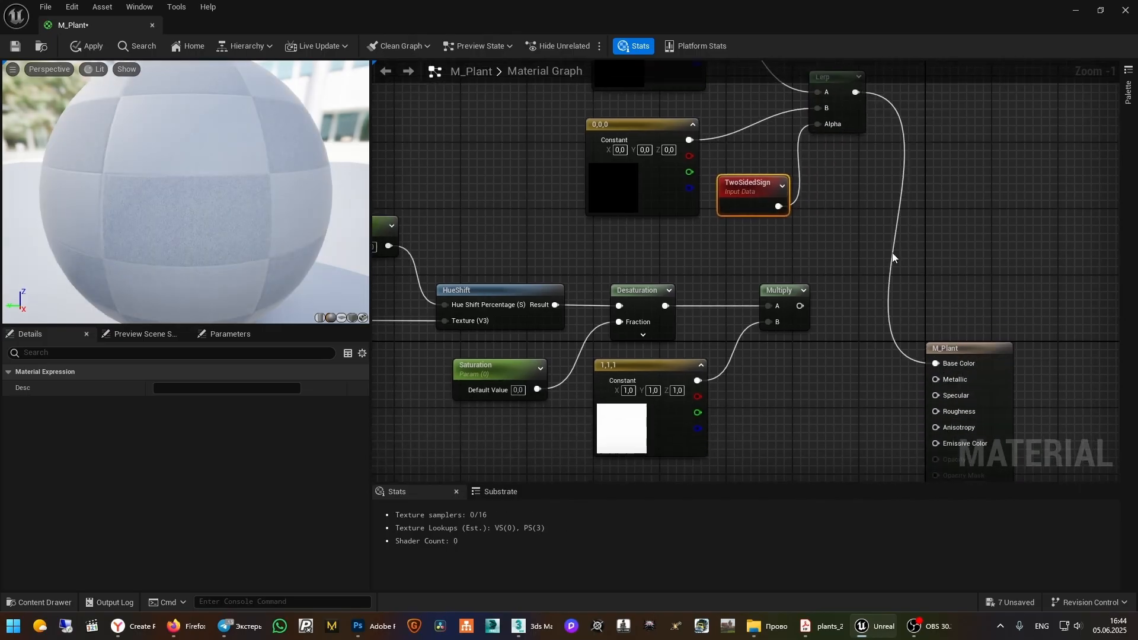
{"action": "right_click_drag", "start_coordinate": [893, 257], "coordinate": [1005, 380]}
Make the lower constant pure red and the upper constant purple
{"action": "left_click", "coordinate": [734, 307]}
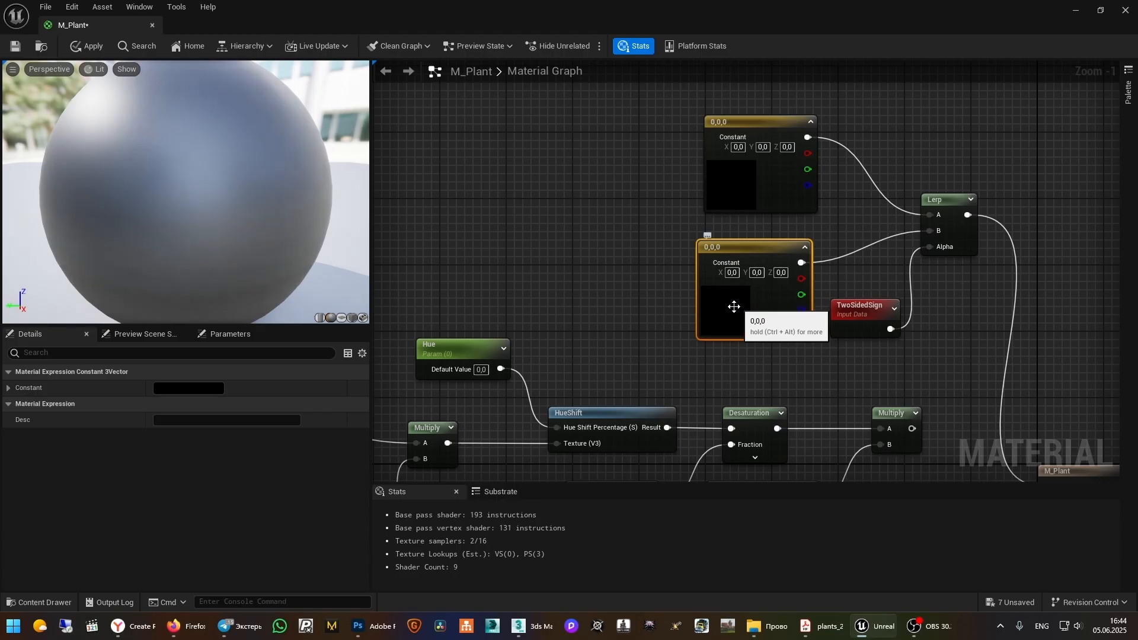
{"action": "double_click", "coordinate": [734, 306]}
{"action": "left_click_drag", "start_coordinate": [880, 356], "coordinate": [880, 342]}
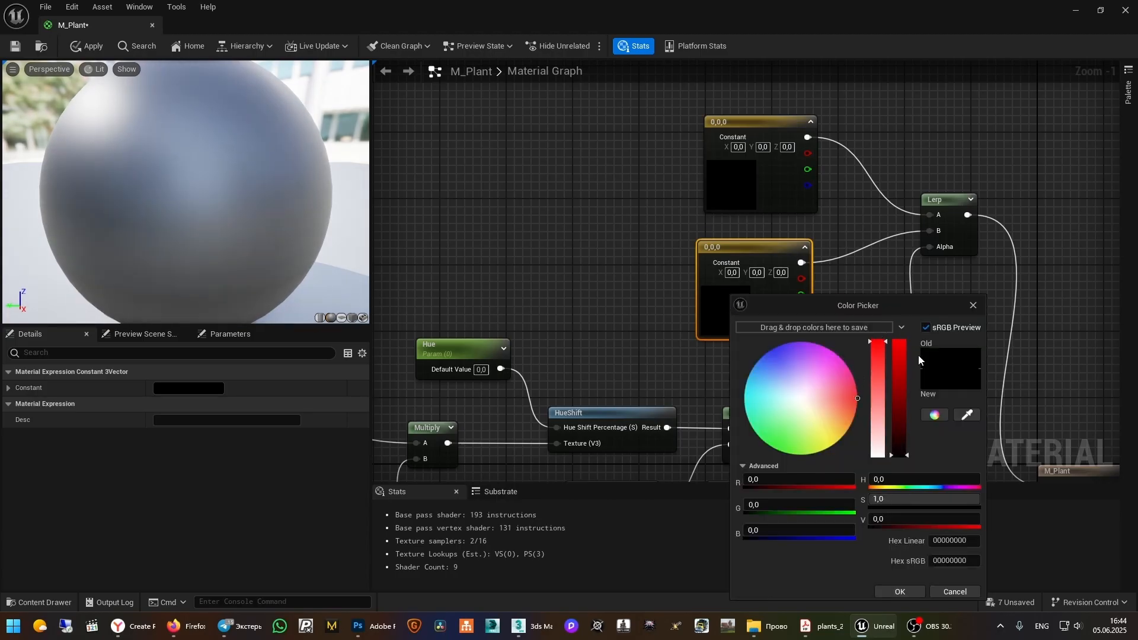
{"action": "left_click", "coordinate": [899, 344]}
{"action": "left_click", "coordinate": [901, 591]}
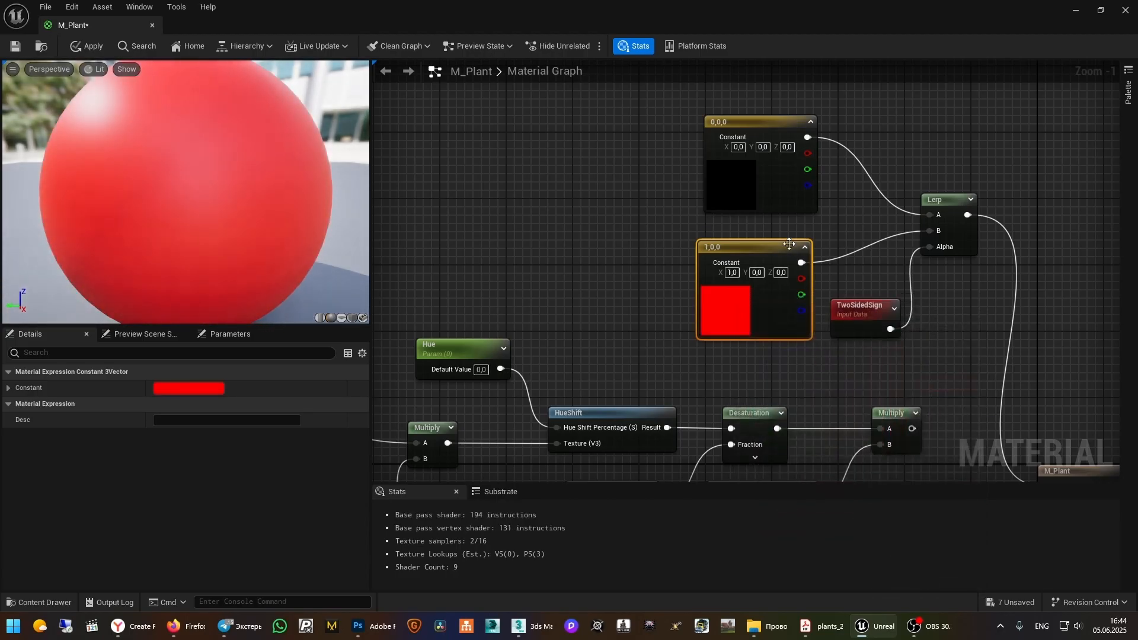
{"action": "double_click", "coordinate": [727, 183]}
{"action": "left_click_drag", "start_coordinate": [834, 264], "coordinate": [789, 231]}
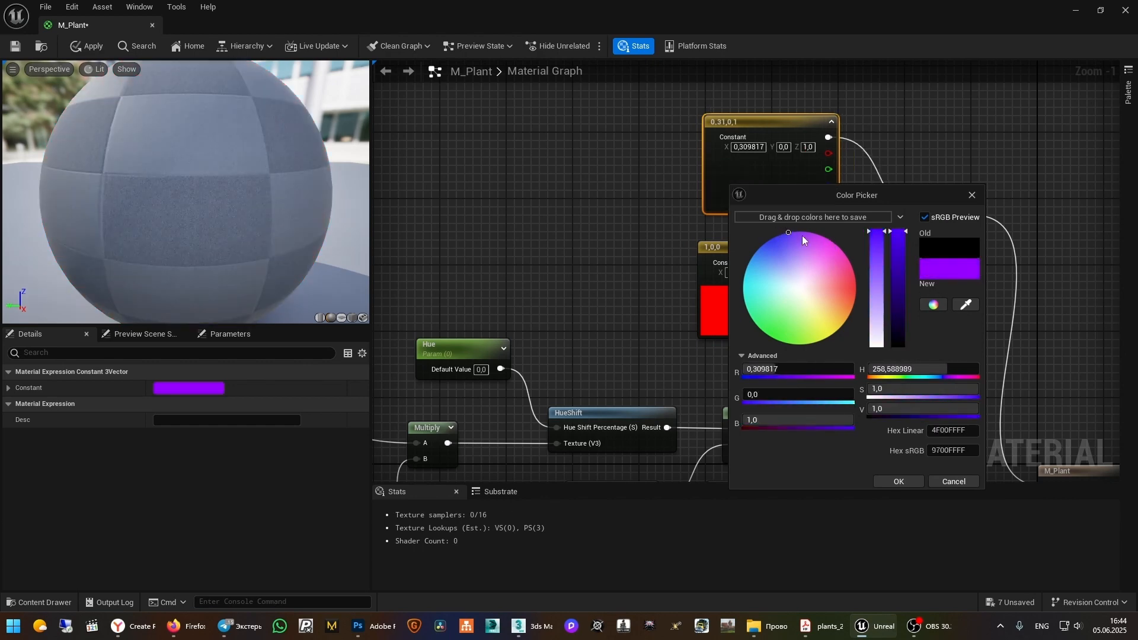
{"action": "left_click", "coordinate": [900, 476]}
{"action": "right_click_drag", "start_coordinate": [957, 282], "coordinate": [969, 172]}
{"action": "scroll", "coordinate": [970, 183], "scroll_direction": "down", "scroll_amount": 1}
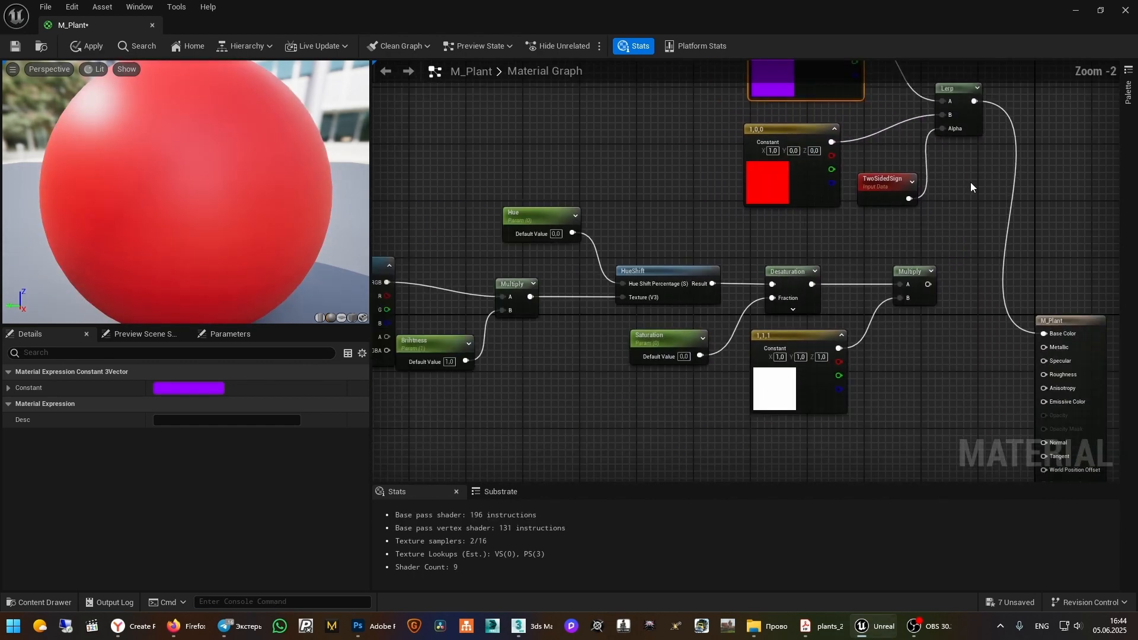
{"action": "scroll", "coordinate": [970, 183], "scroll_direction": "down", "scroll_amount": 1}
Enable Two Sided in the M_Plant material details and save the material
{"action": "left_click", "coordinate": [556, 369]}
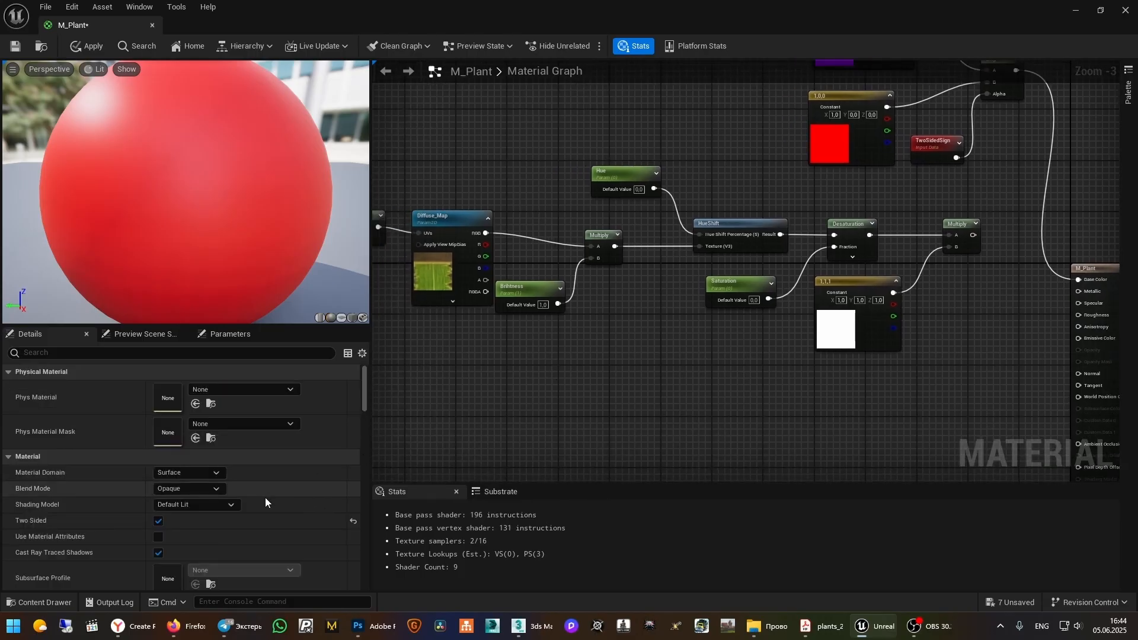
{"action": "left_click", "coordinate": [159, 522]}
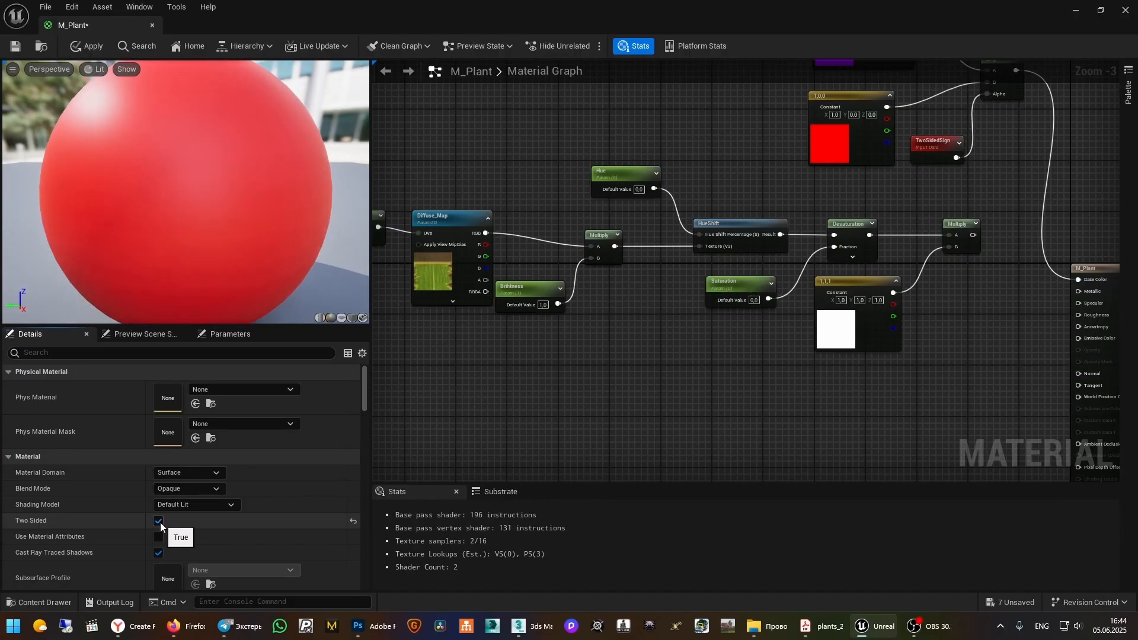
{"action": "left_click", "coordinate": [15, 46]}
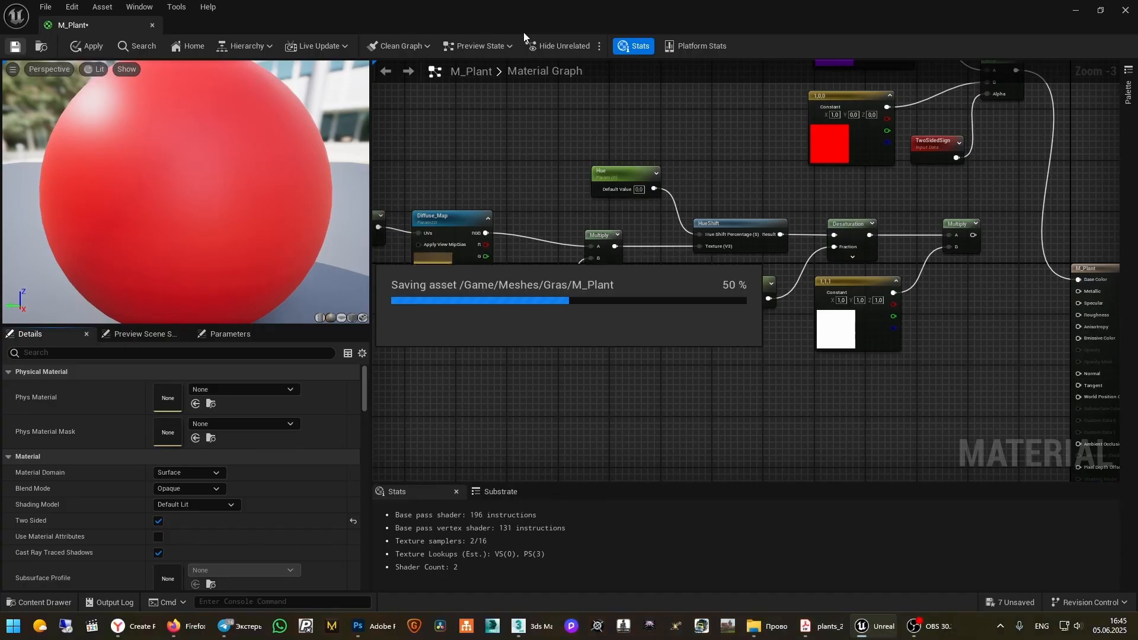
Close the material editor, inspect the red-and-blue grass in the level, and reopen M_Plant
{"action": "left_click", "coordinate": [1125, 11]}
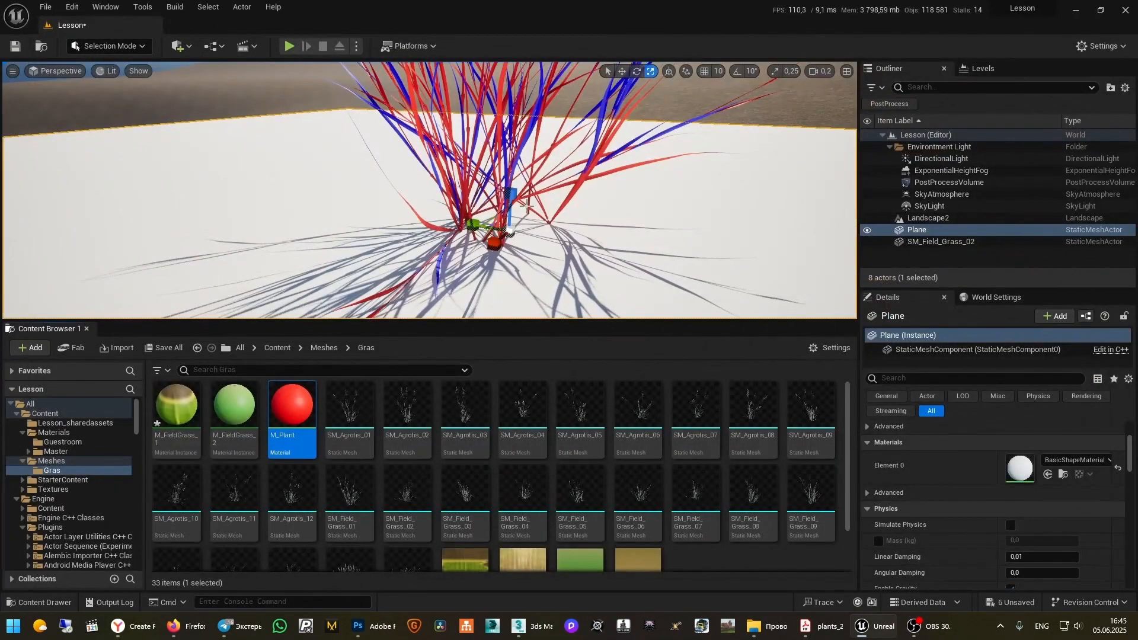
{"action": "right_click_drag", "start_coordinate": [430, 190], "coordinate": [448, 264]}
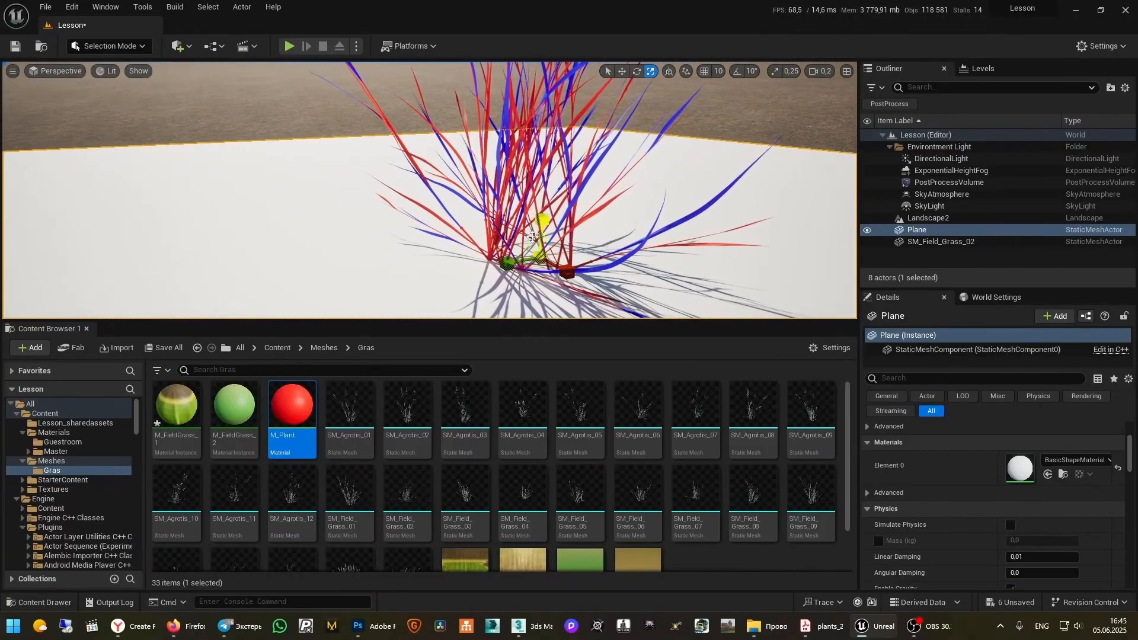
{"action": "double_click", "coordinate": [295, 407]}
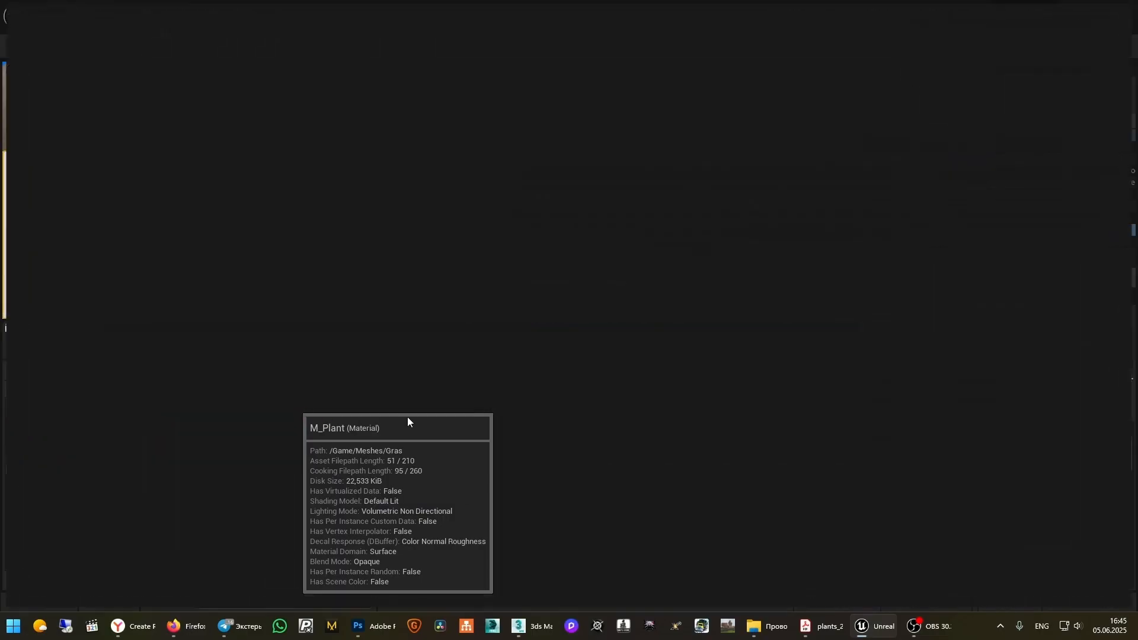
Delete the purple and red Constant3Vector nodes
{"action": "right_click_drag", "start_coordinate": [671, 264], "coordinate": [904, 427]}
{"action": "scroll", "coordinate": [913, 419], "scroll_direction": "down", "scroll_amount": 3}
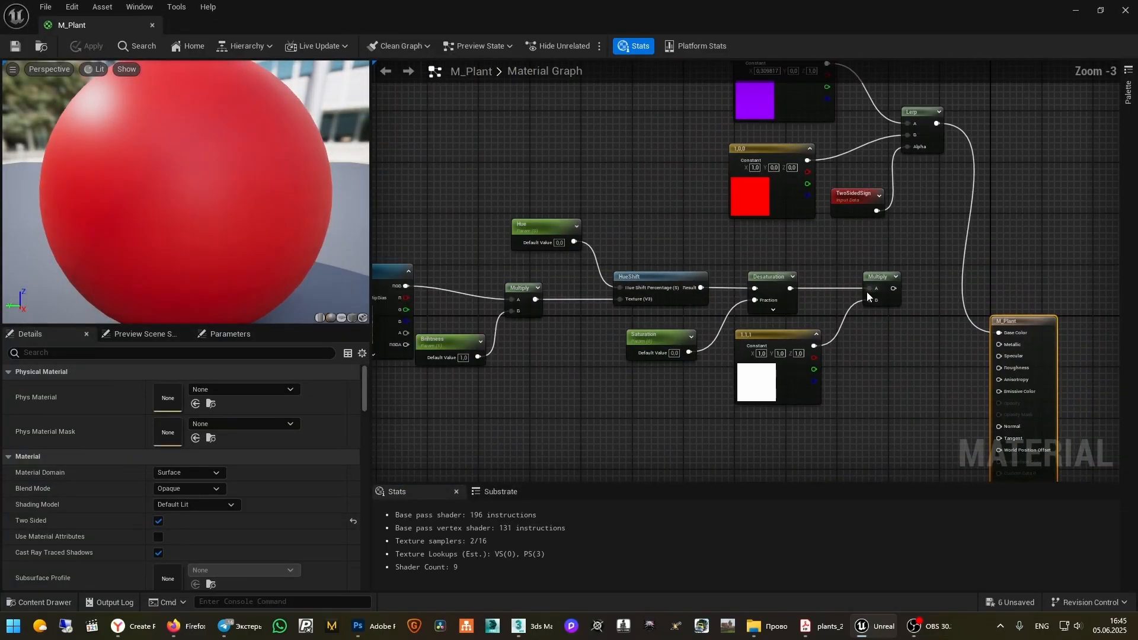
{"action": "right_click_drag", "start_coordinate": [864, 282], "coordinate": [924, 418]}
{"action": "left_click_drag", "start_coordinate": [850, 173], "coordinate": [726, 364]}
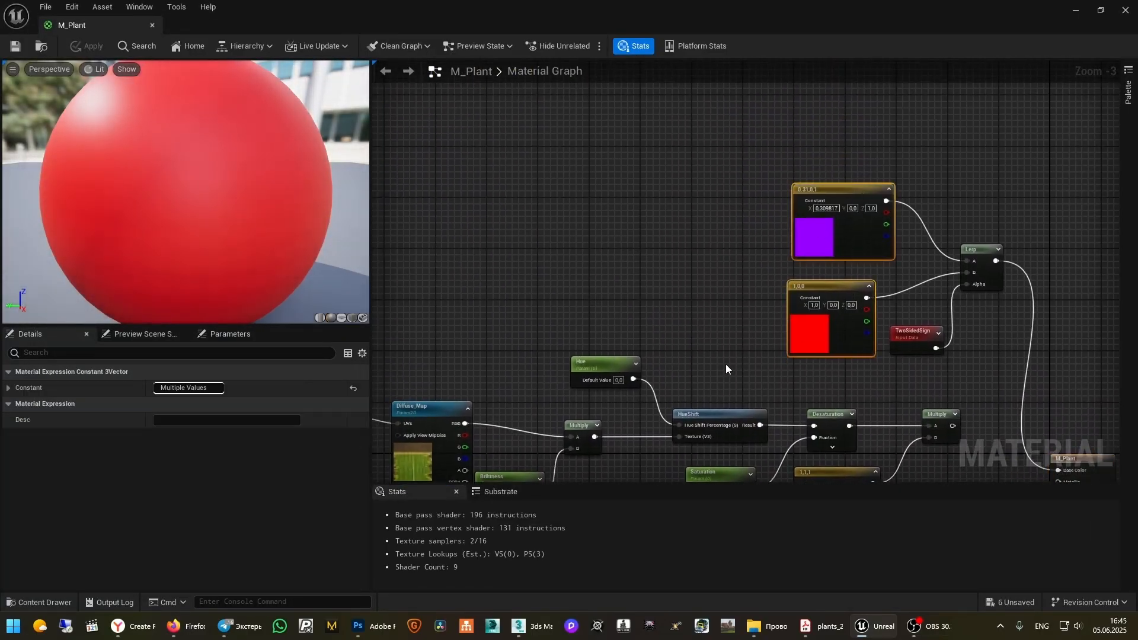
{"action": "key", "text": "Delete"}
Duplicate the Diffuse_Map texture parameter and move the copy above the Hue node
{"action": "right_click_drag", "start_coordinate": [824, 341], "coordinate": [1034, 162]}
{"action": "right_click_drag", "start_coordinate": [831, 198], "coordinate": [795, 270]}
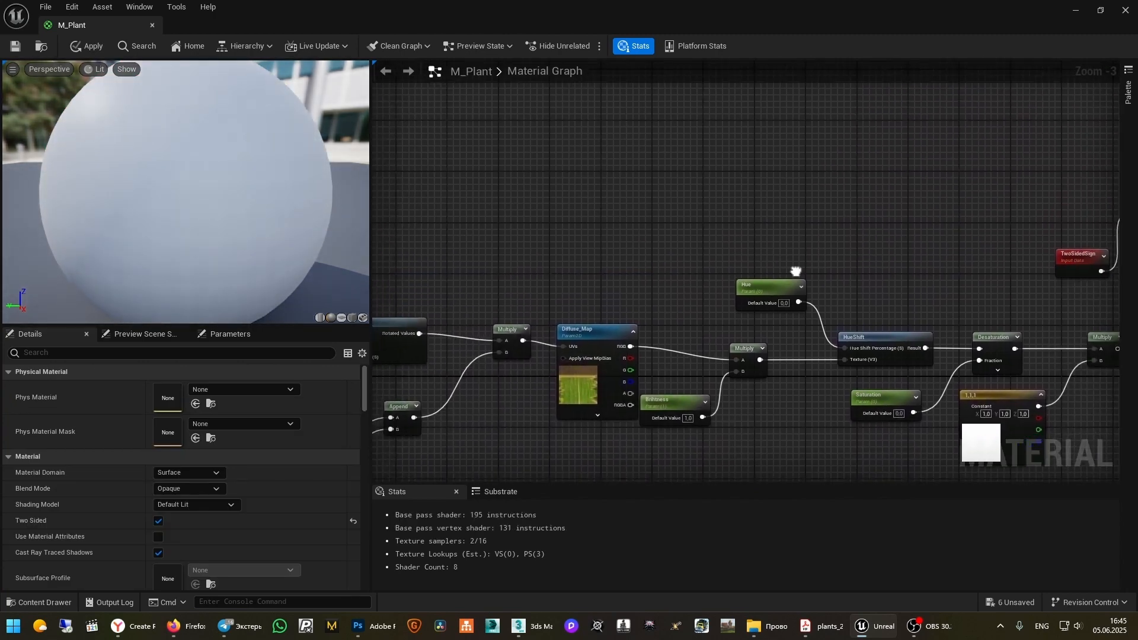
{"action": "left_click", "coordinate": [575, 334]}
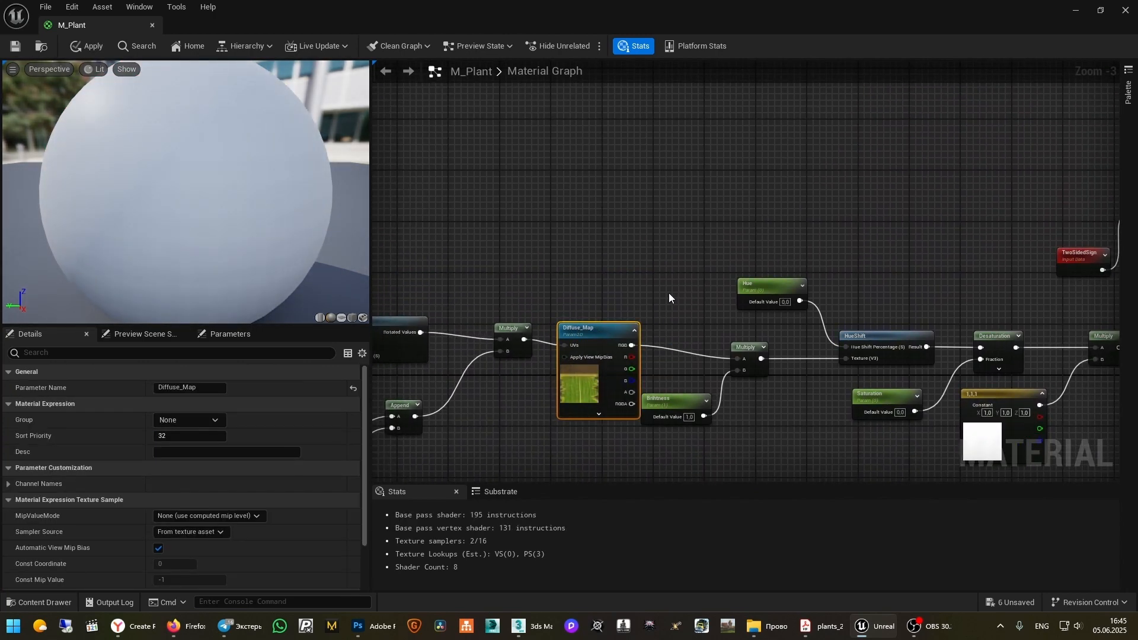
{"action": "key", "text": "ctrl+w"}
{"action": "left_click_drag", "start_coordinate": [747, 388], "coordinate": [945, 191]}
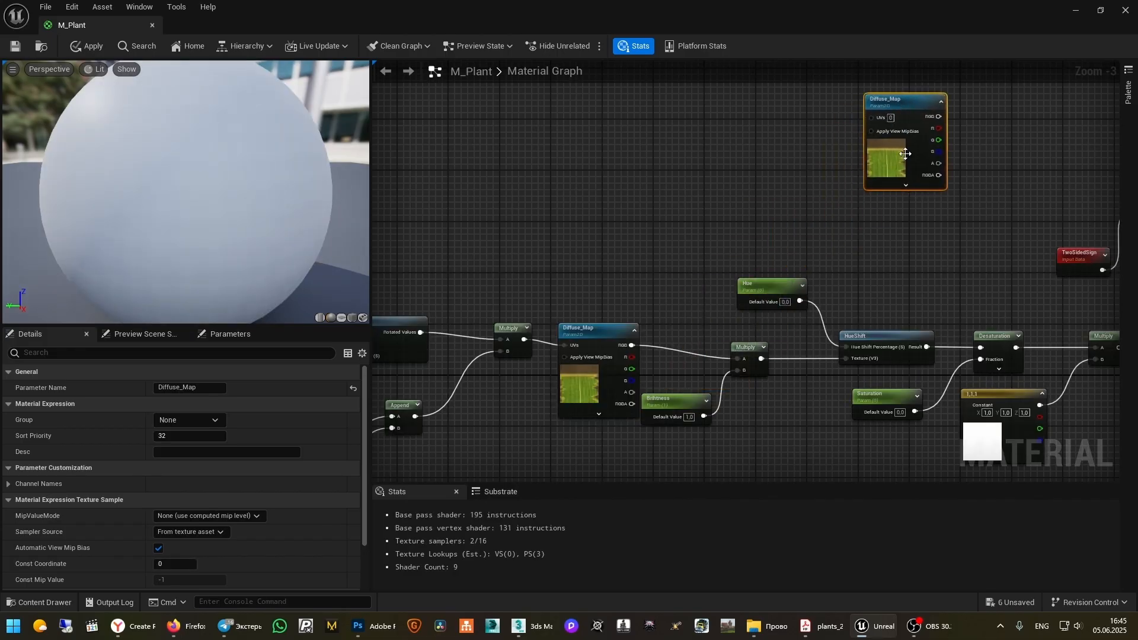
{"action": "right_click_drag", "start_coordinate": [944, 191], "coordinate": [770, 303]}
{"action": "double_click", "coordinate": [722, 214]}
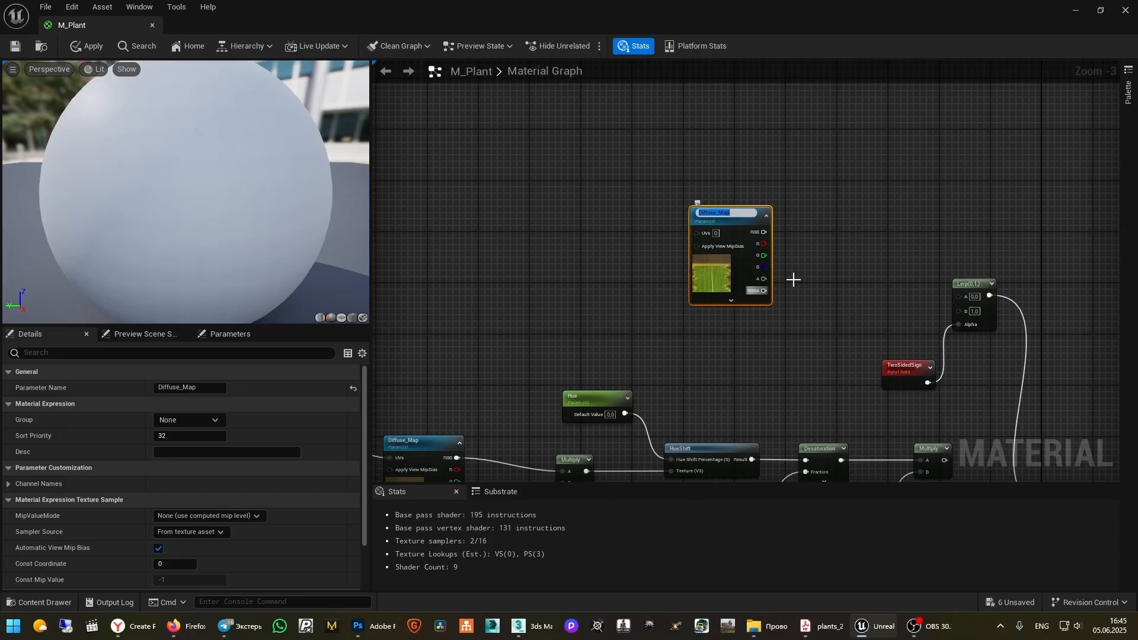
Duplicate the texture copy again and place the new one below the first
{"action": "key", "text": "ctrl+d"}
{"action": "left_click", "coordinate": [905, 251]}
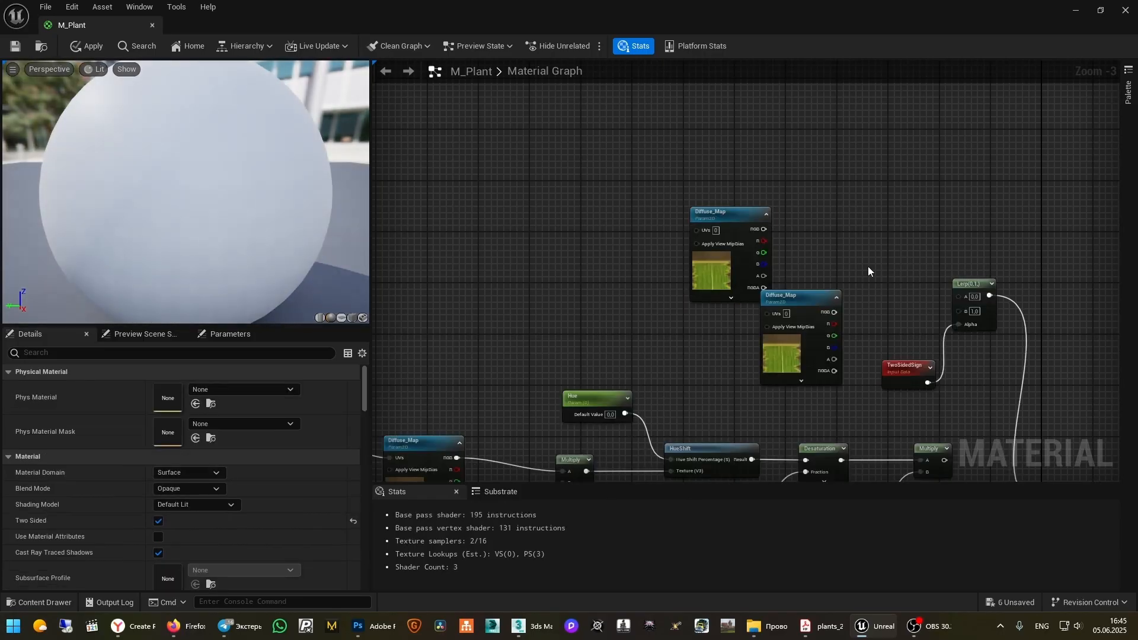
{"action": "left_click_drag", "start_coordinate": [797, 312], "coordinate": [733, 331]}
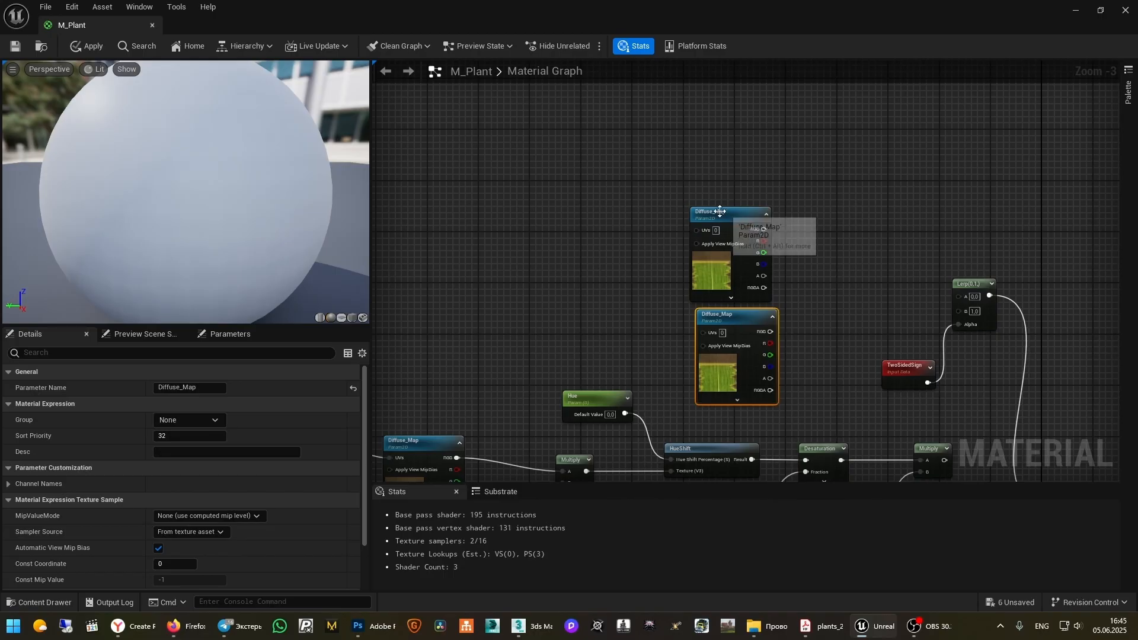
{"action": "left_click_drag", "start_coordinate": [716, 240], "coordinate": [727, 228]}
{"action": "right_click_drag", "start_coordinate": [881, 264], "coordinate": [877, 205]}
{"action": "scroll", "coordinate": [797, 255], "scroll_direction": "up", "scroll_amount": 2}
{"action": "left_click", "coordinate": [721, 260]}
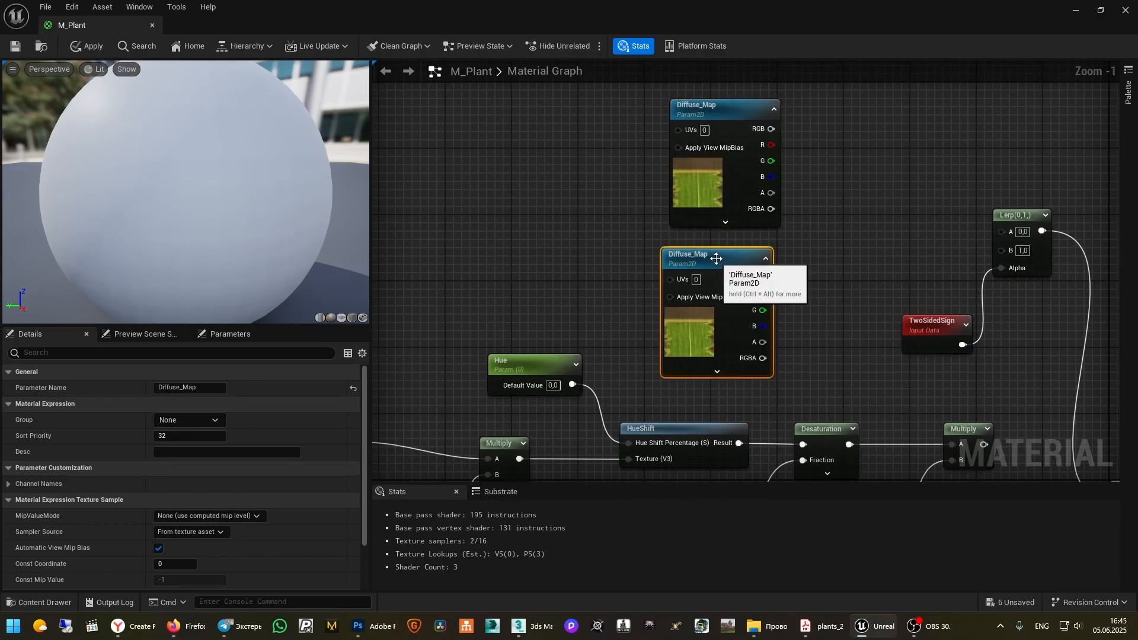
Rename the lower texture node Front_Side and the upper one Back_Side
{"action": "double_click", "coordinate": [727, 259]}
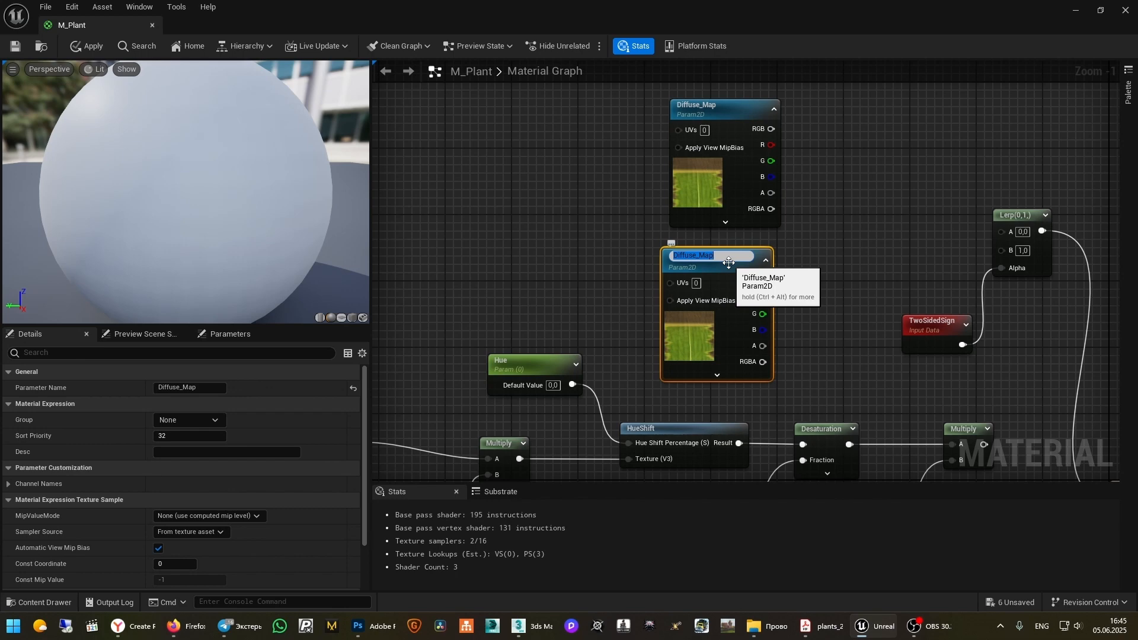
{"action": "type", "text": "Front_Side"}
{"action": "key", "text": "Return"}
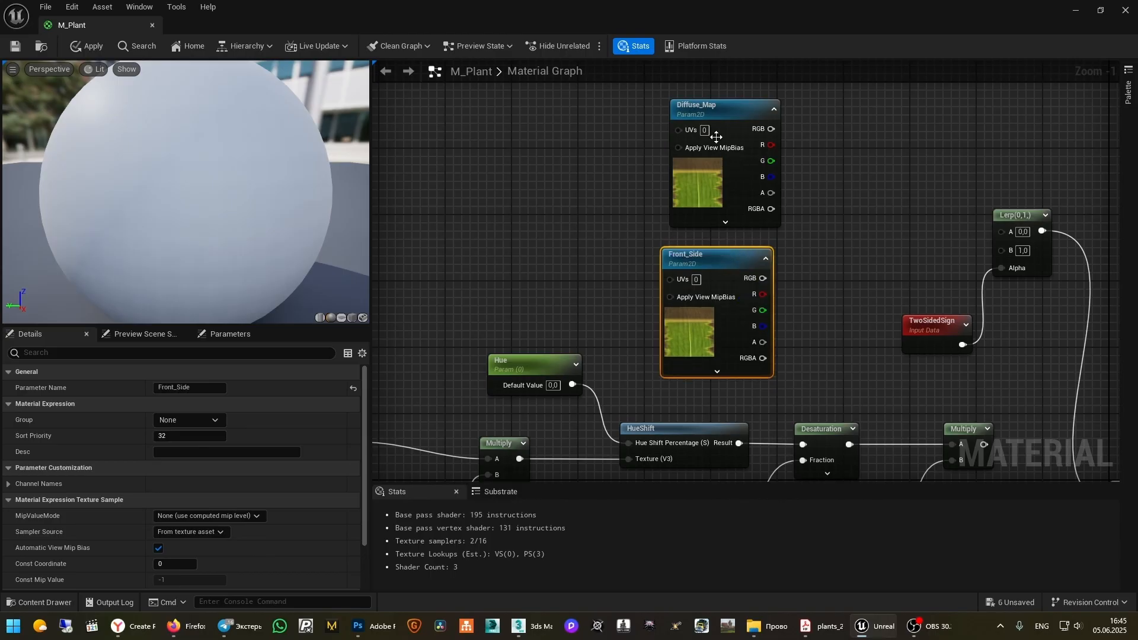
{"action": "double_click", "coordinate": [718, 108]}
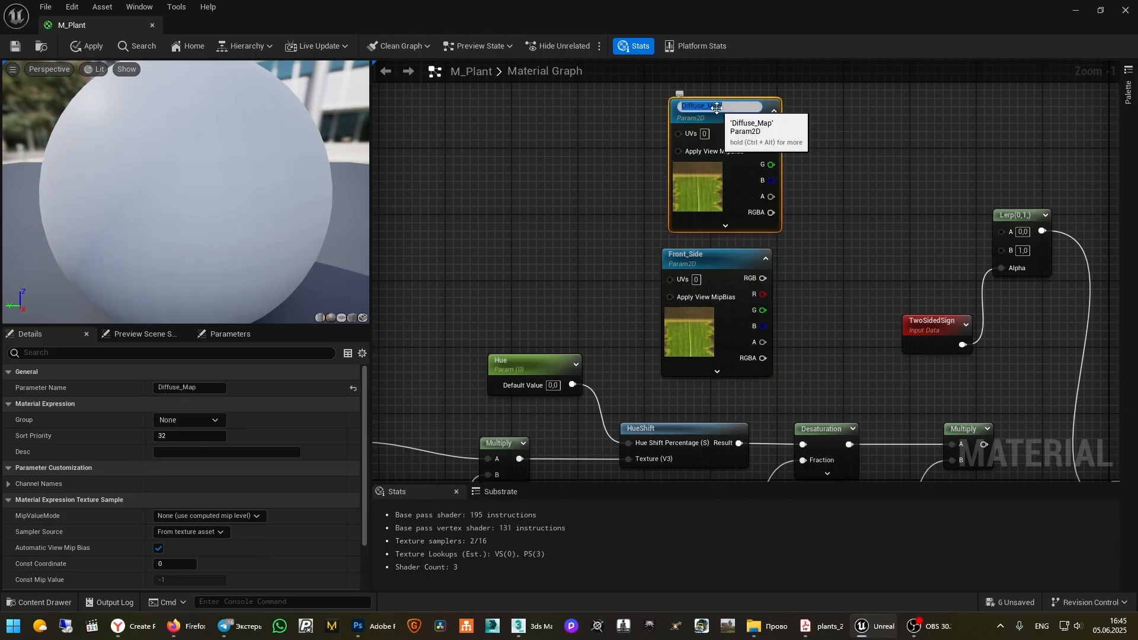
{"action": "type", "text": "Back_Side"}
{"action": "key", "text": "Return"}
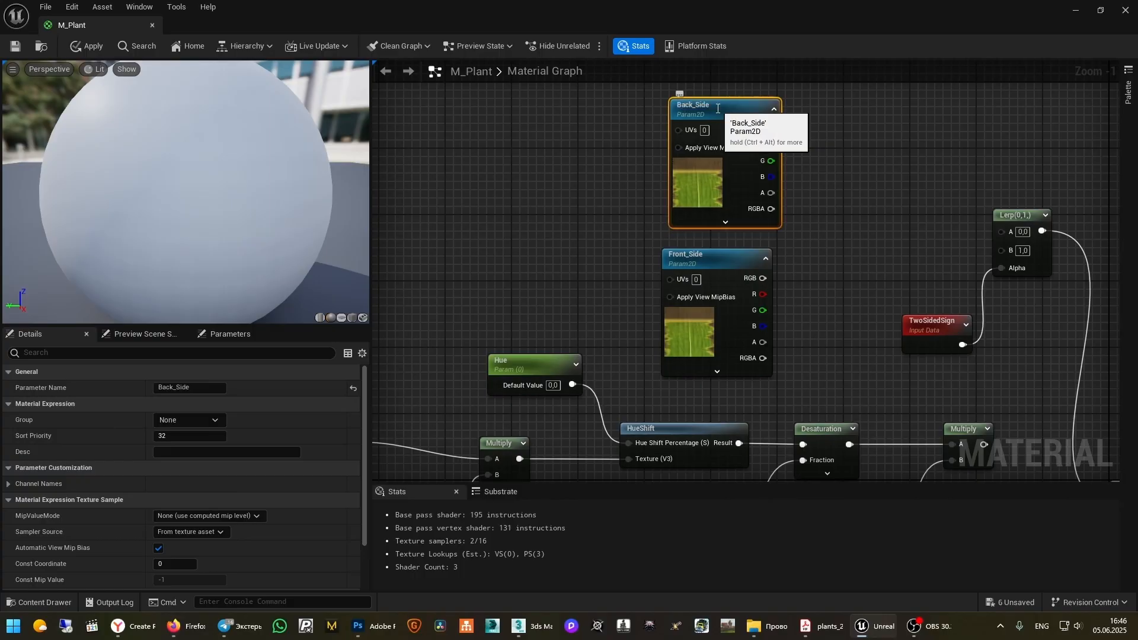
Move Back_Side and Front_Side together slightly left to line them up
{"action": "left_click", "coordinate": [717, 255]}
{"action": "scroll", "coordinate": [759, 188], "scroll_direction": "down", "scroll_amount": 1}
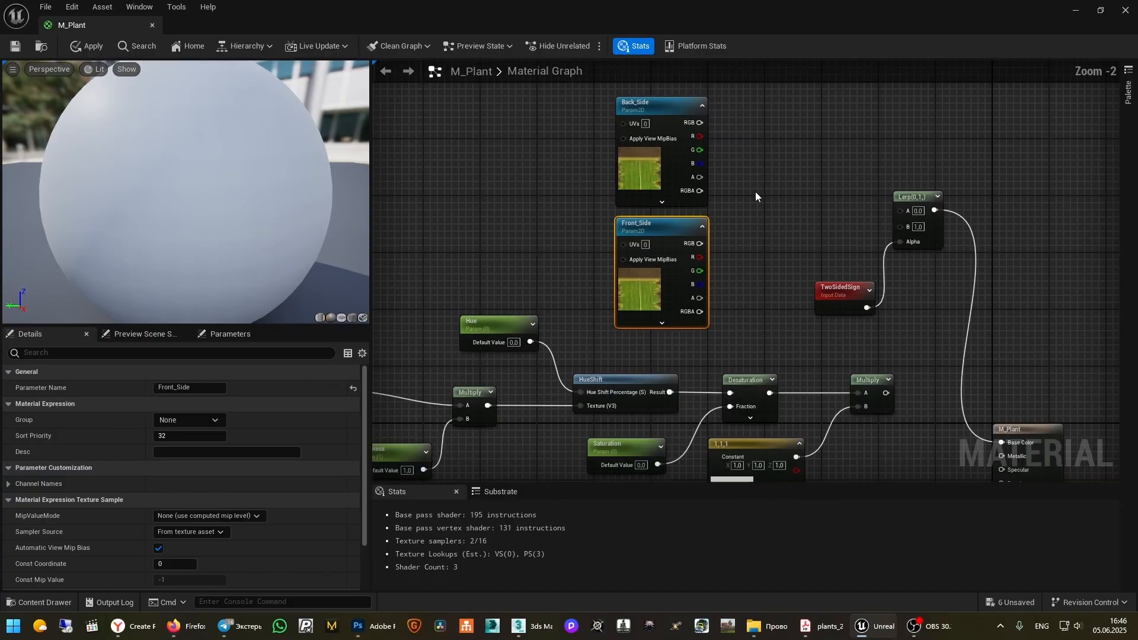
{"action": "right_click_drag", "start_coordinate": [764, 140], "coordinate": [777, 164]}
{"action": "left_click_drag", "start_coordinate": [762, 129], "coordinate": [609, 289]}
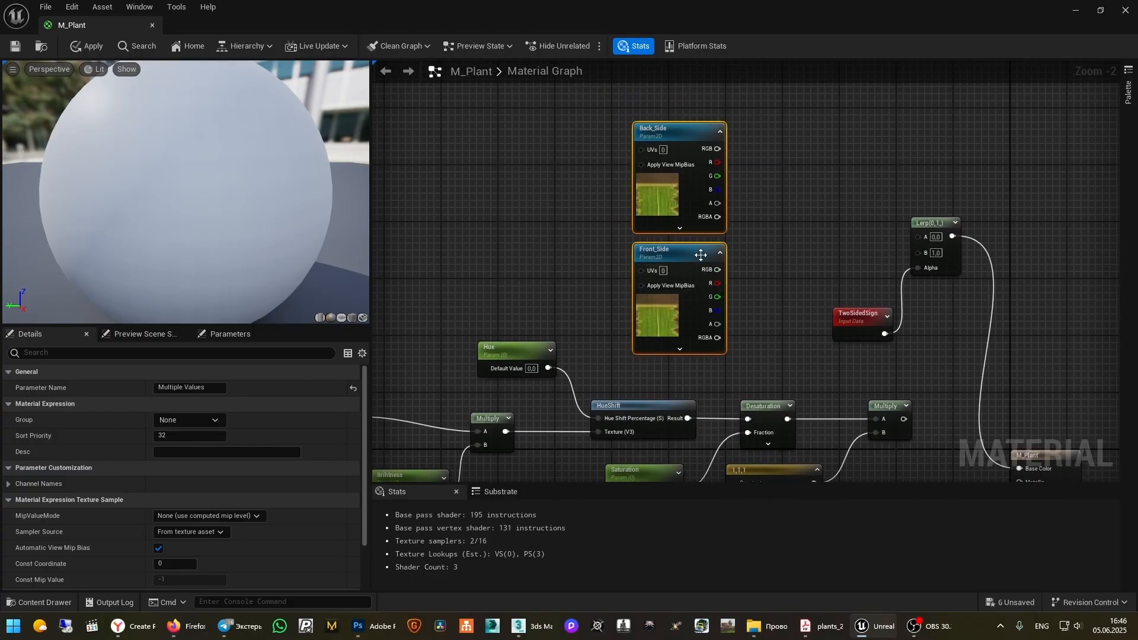
{"action": "left_click_drag", "start_coordinate": [692, 249], "coordinate": [627, 233]}
{"action": "left_click", "coordinate": [738, 240]}
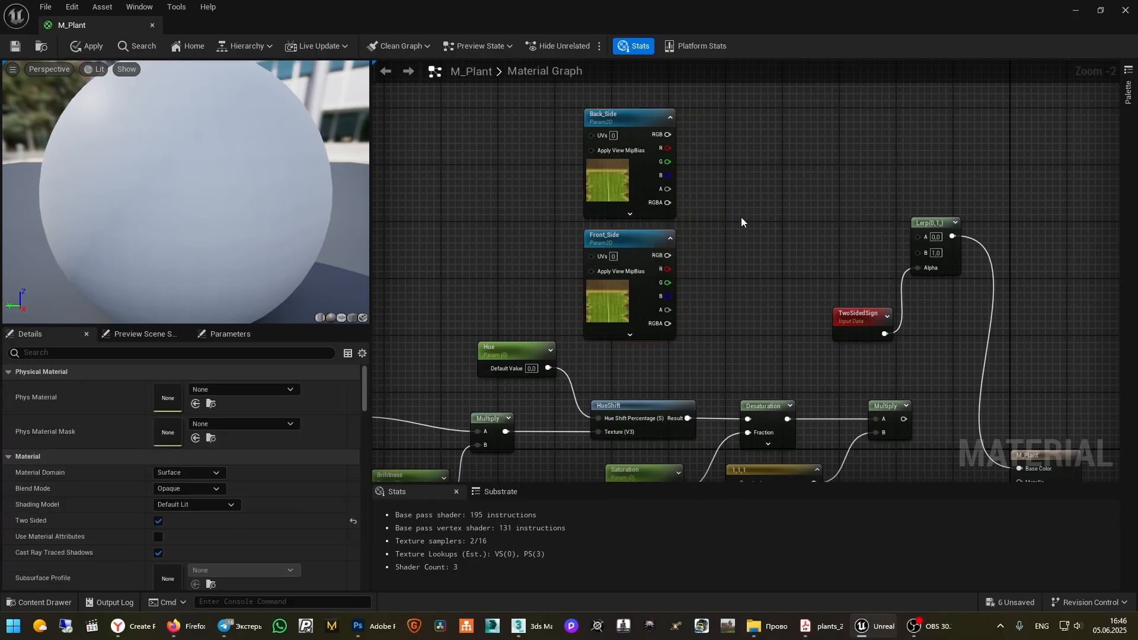
{"action": "right_click_drag", "start_coordinate": [741, 217], "coordinate": [729, 252]}
{"action": "scroll", "coordinate": [734, 245], "scroll_direction": "up", "scroll_amount": 1}
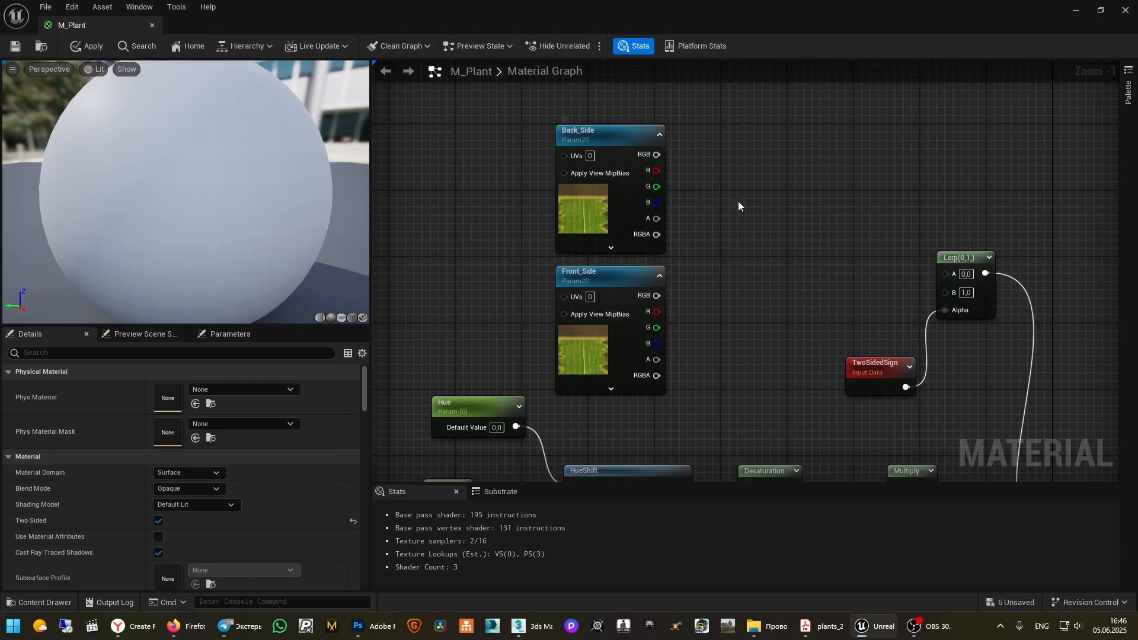
{"action": "right_click_drag", "start_coordinate": [738, 201], "coordinate": [755, 217]}
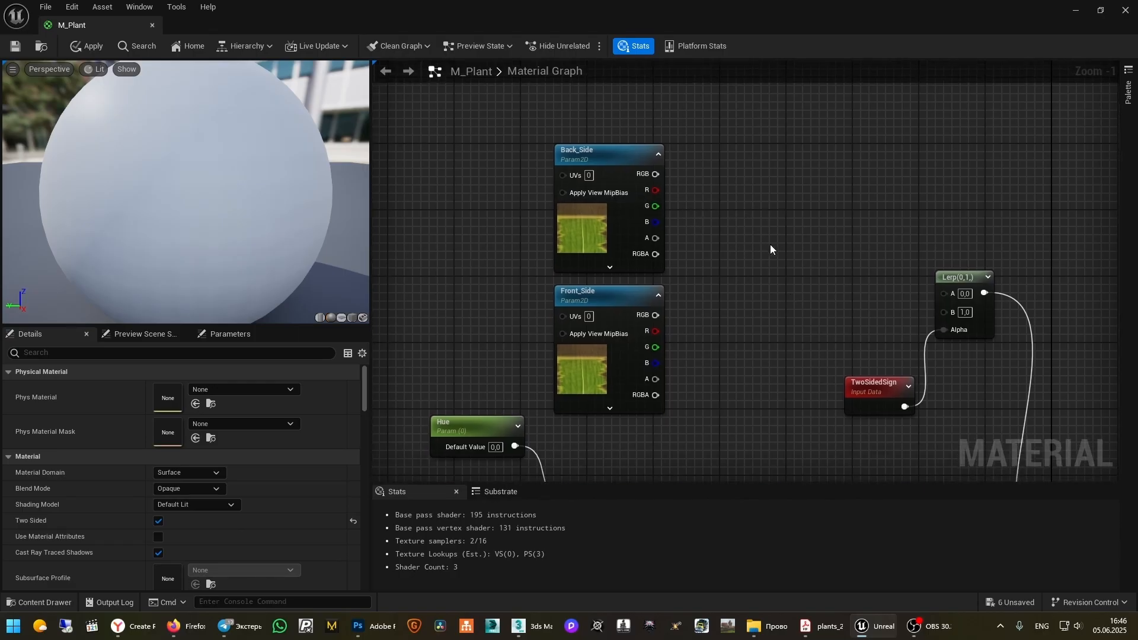
{"action": "scroll", "coordinate": [760, 244], "scroll_direction": "up", "scroll_amount": 1}
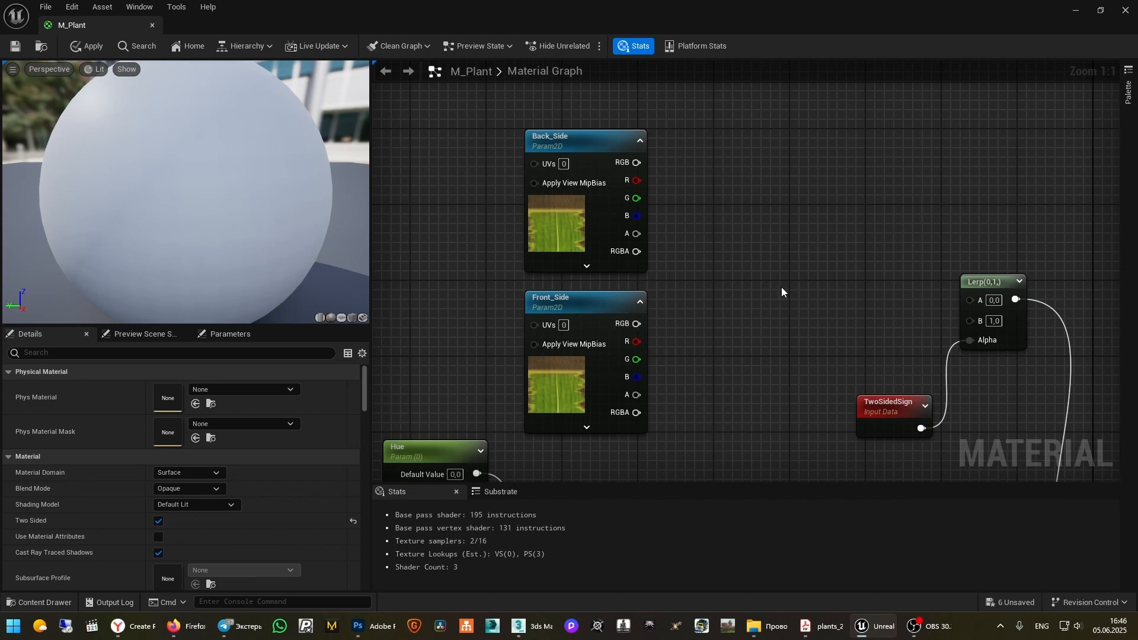
Add two Multiply nodes fed by Back_Side's and Front_Side's RGB in their A inputs
{"action": "left_click", "coordinate": [769, 308]}
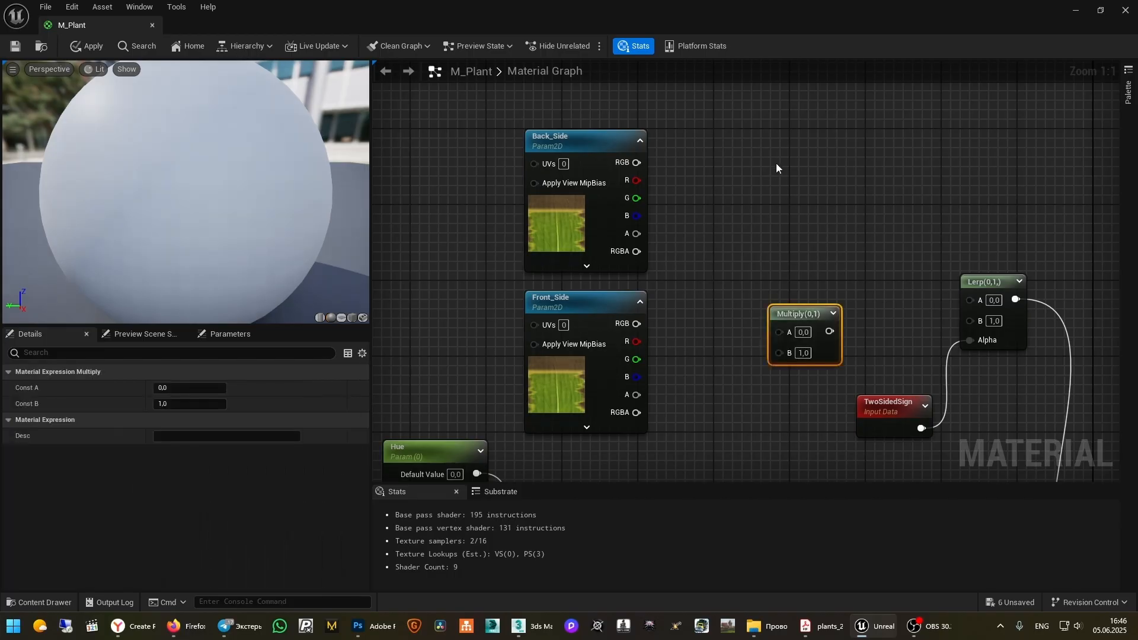
{"action": "left_click", "coordinate": [778, 160]}
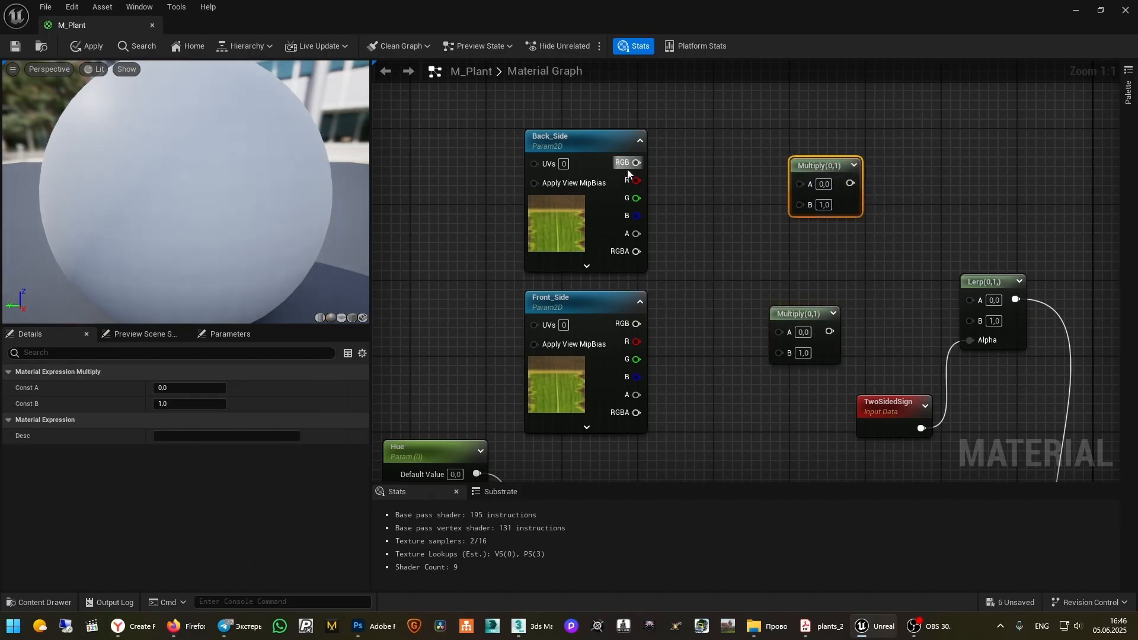
{"action": "left_click_drag", "start_coordinate": [636, 162], "coordinate": [801, 183]}
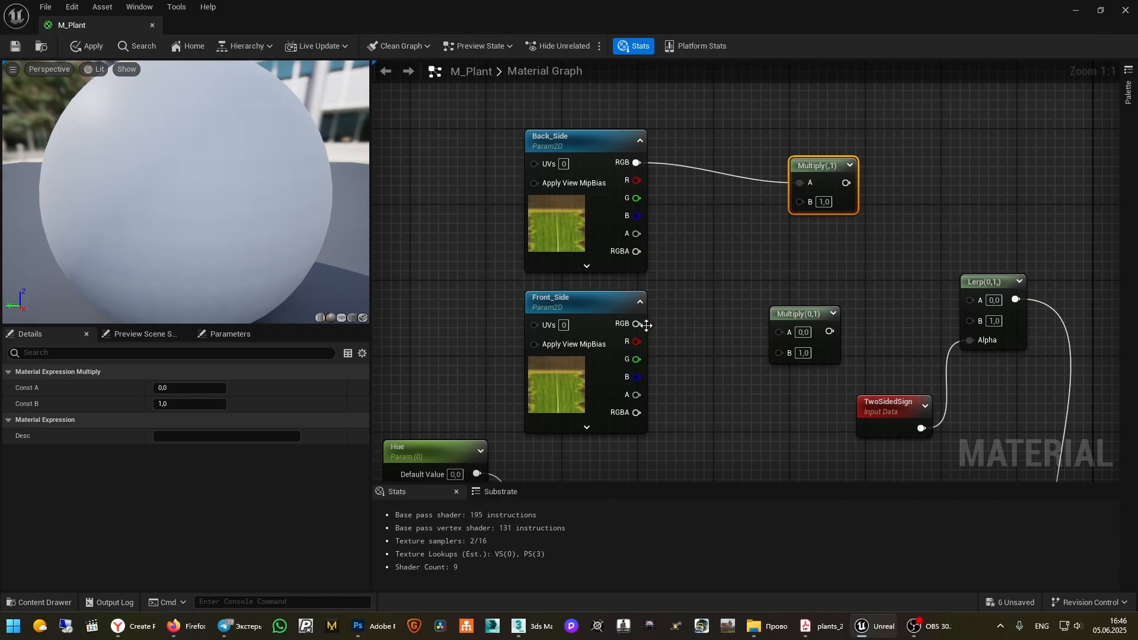
{"action": "left_click_drag", "start_coordinate": [638, 323], "coordinate": [783, 330]}
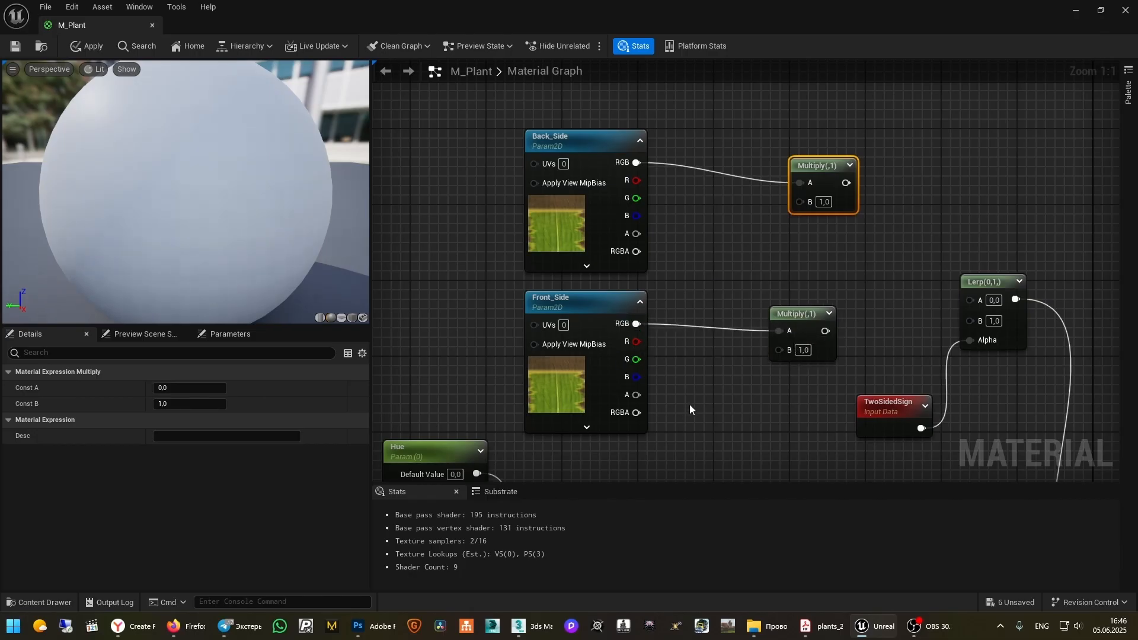
Add a Front_Power scalar parameter of 1 into the lower Multiply's B input
{"action": "left_click", "coordinate": [695, 379]}
{"action": "type", "text": "sssss"}
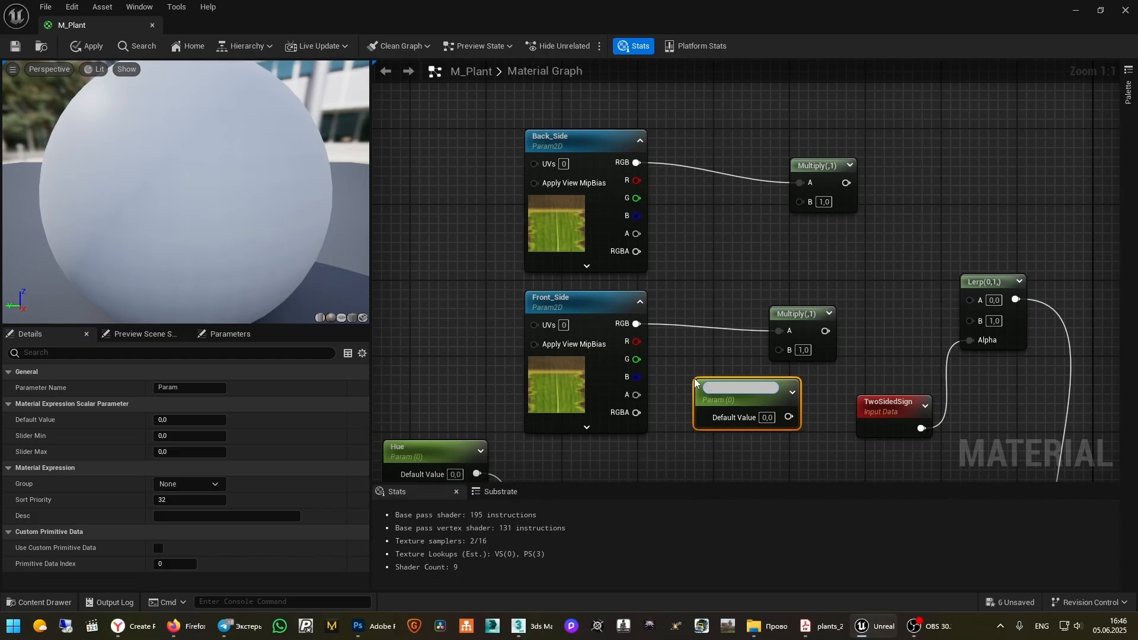
{"action": "type", "text": "Front_Power"}
{"action": "key", "text": "Return"}
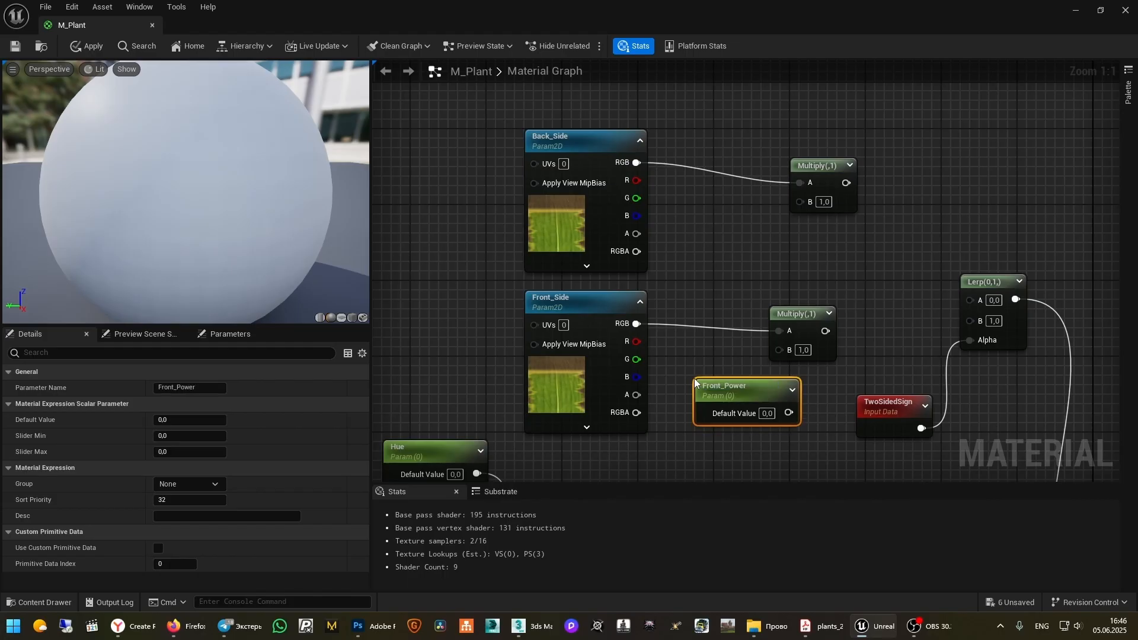
{"action": "left_click_drag", "start_coordinate": [789, 414], "coordinate": [779, 350]}
{"action": "left_click", "coordinate": [770, 415]}
{"action": "type", "text": "1"}
{"action": "left_click_drag", "start_coordinate": [719, 386], "coordinate": [680, 385]}
Add a second scalar parameter node beside the Back_Side Multiply
{"action": "right_click", "coordinate": [677, 199]}
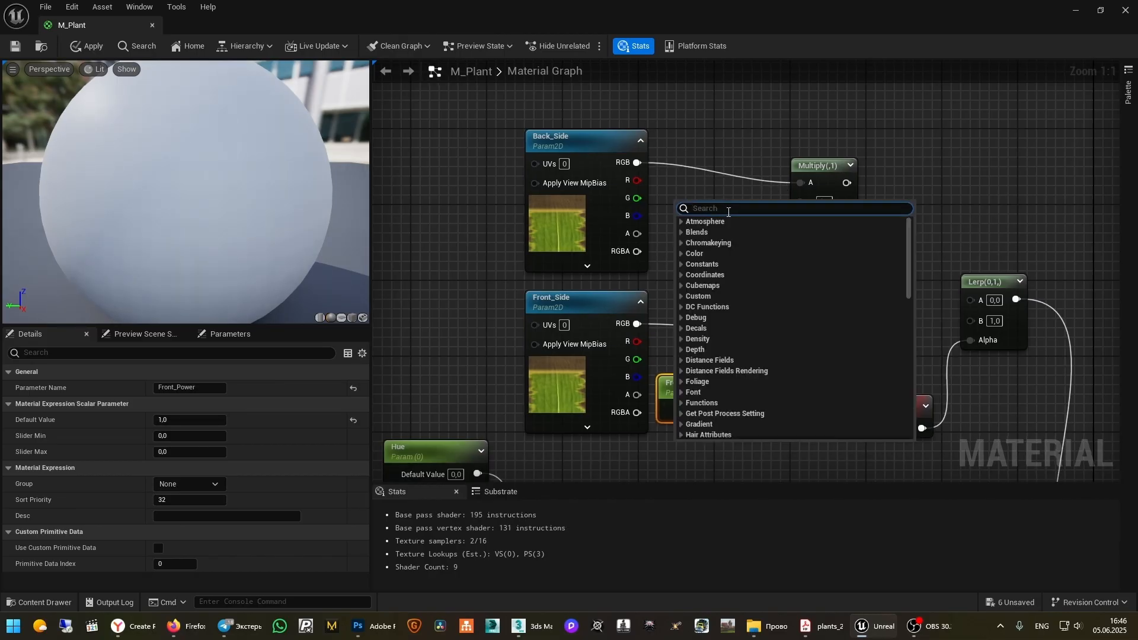
{"action": "left_click", "coordinate": [689, 180]}
{"action": "left_click", "coordinate": [684, 207]}
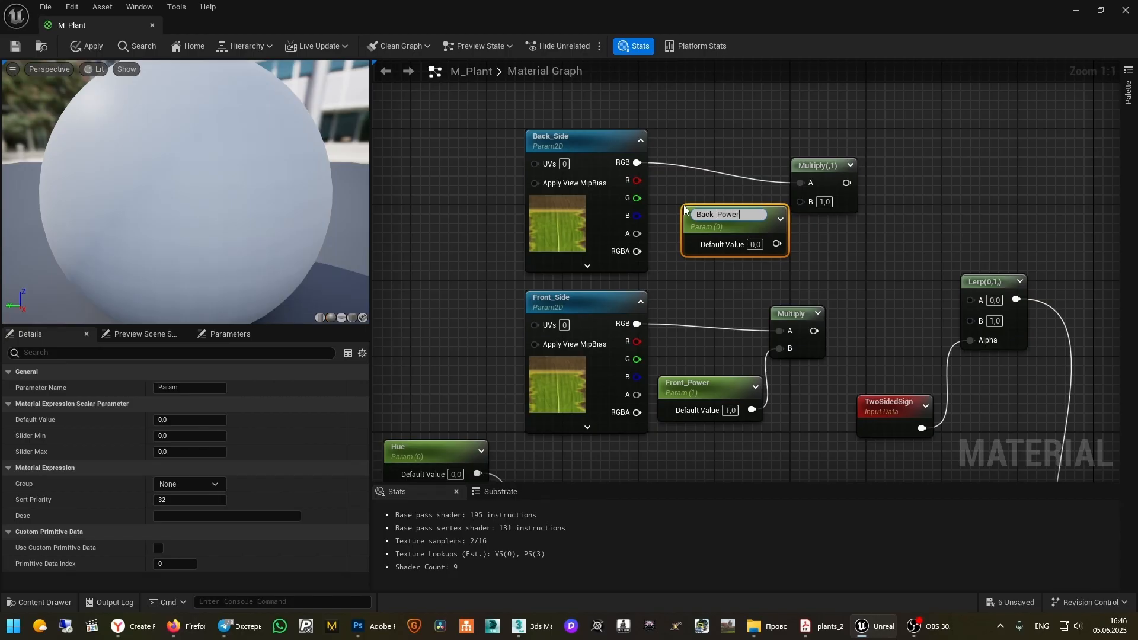
Name the new parameter Back_Power, wire it into the upper Multiply's B, and set it to 1.2
{"action": "key", "text": "Return"}
{"action": "left_click_drag", "start_coordinate": [777, 240], "coordinate": [722, 237]}
{"action": "double_click", "coordinate": [722, 236]}
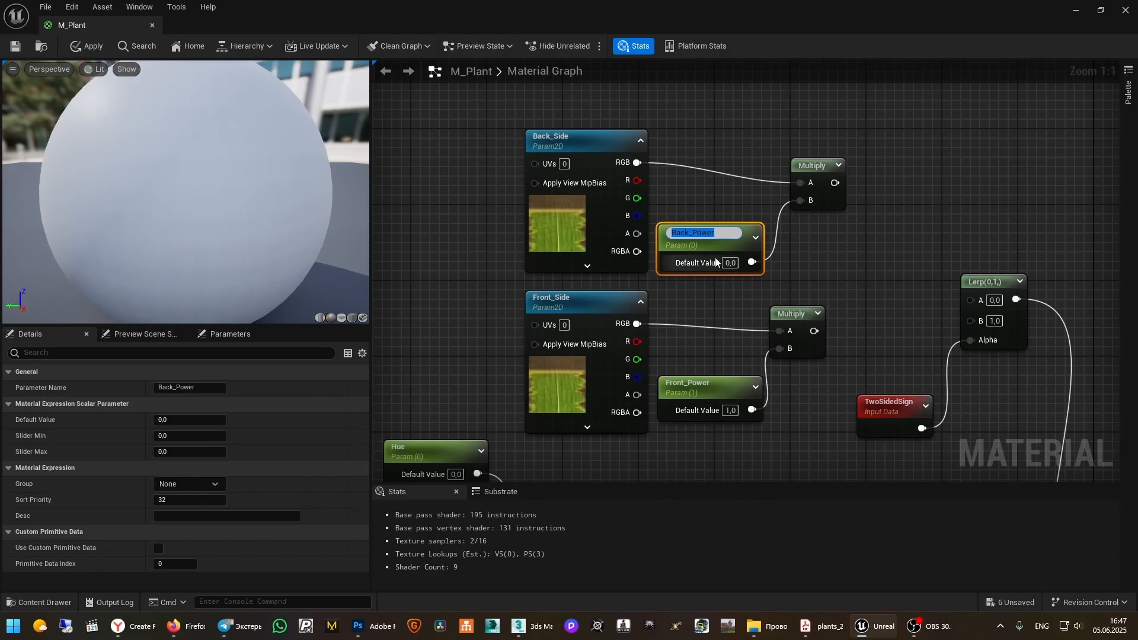
{"action": "left_click", "coordinate": [731, 263]}
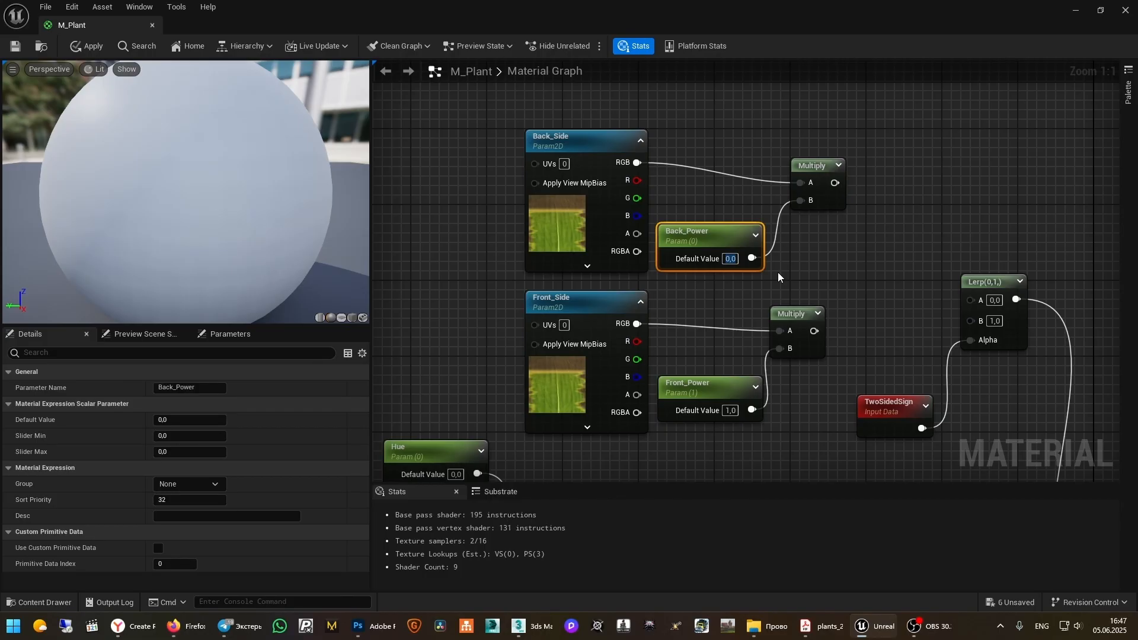
{"action": "left_click", "coordinate": [778, 277]}
{"action": "type", "text": "1"}
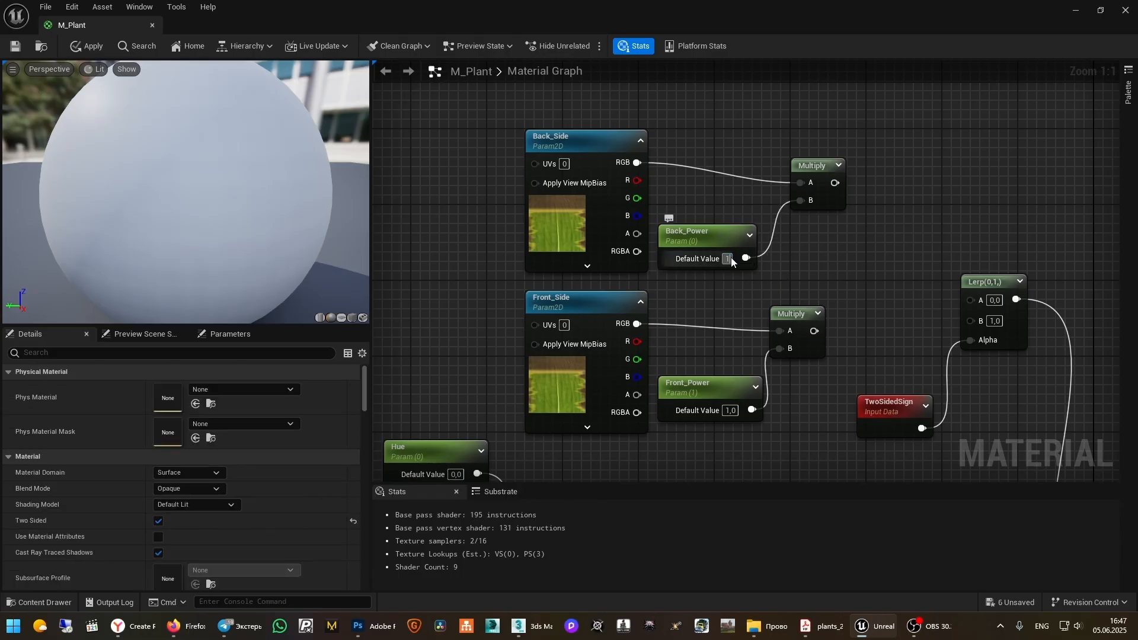
{"action": "key", "text": "Return"}
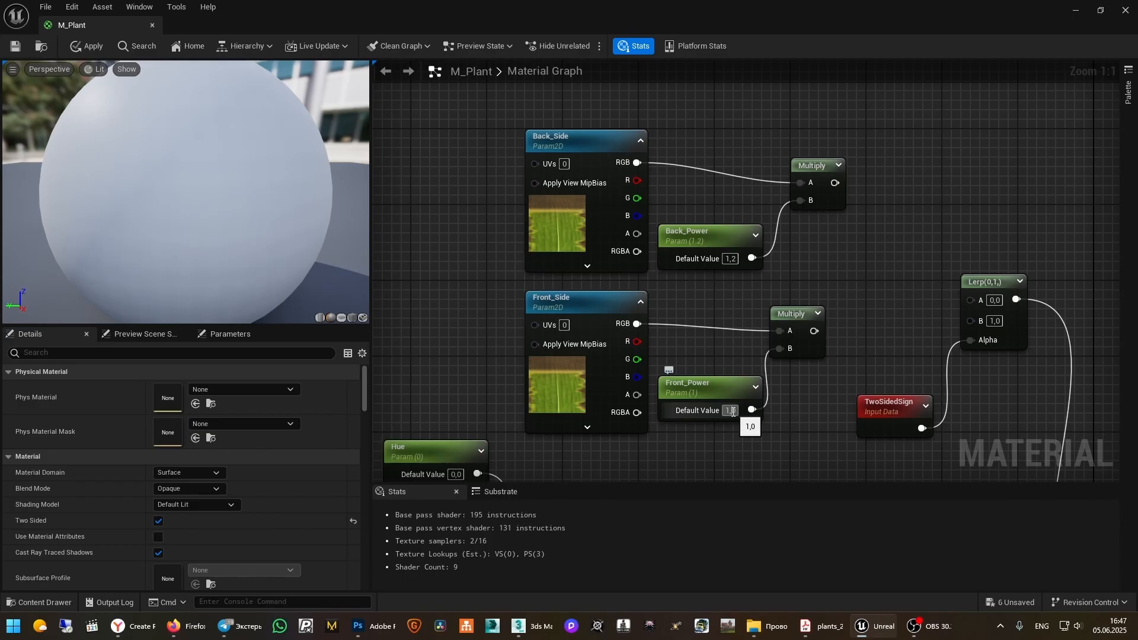
Set Front_Power to 0.8 and wire the lower Multiply to Lerp B, the upper to Lerp A
{"action": "left_click", "coordinate": [734, 411]}
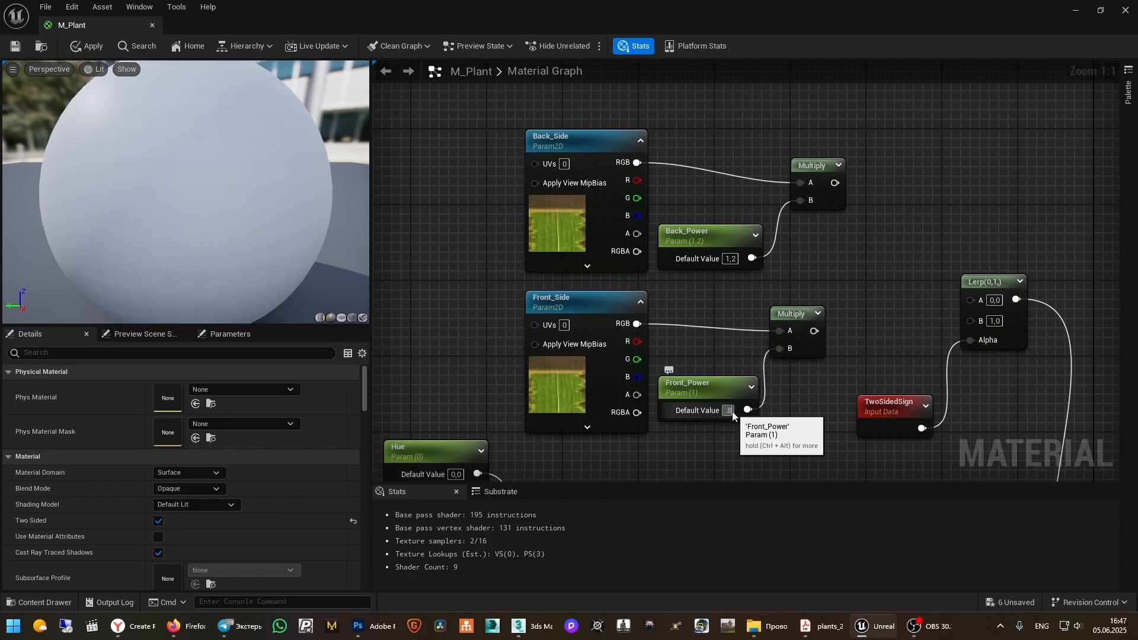
{"action": "type", "text": "0,8"}
{"action": "key", "text": "Return"}
{"action": "left_click_drag", "start_coordinate": [813, 331], "coordinate": [971, 321]}
{"action": "left_click_drag", "start_coordinate": [836, 183], "coordinate": [970, 301]}
{"action": "right_click_drag", "start_coordinate": [882, 279], "coordinate": [782, 148]}
{"action": "scroll", "coordinate": [864, 218], "scroll_direction": "down", "scroll_amount": 4}
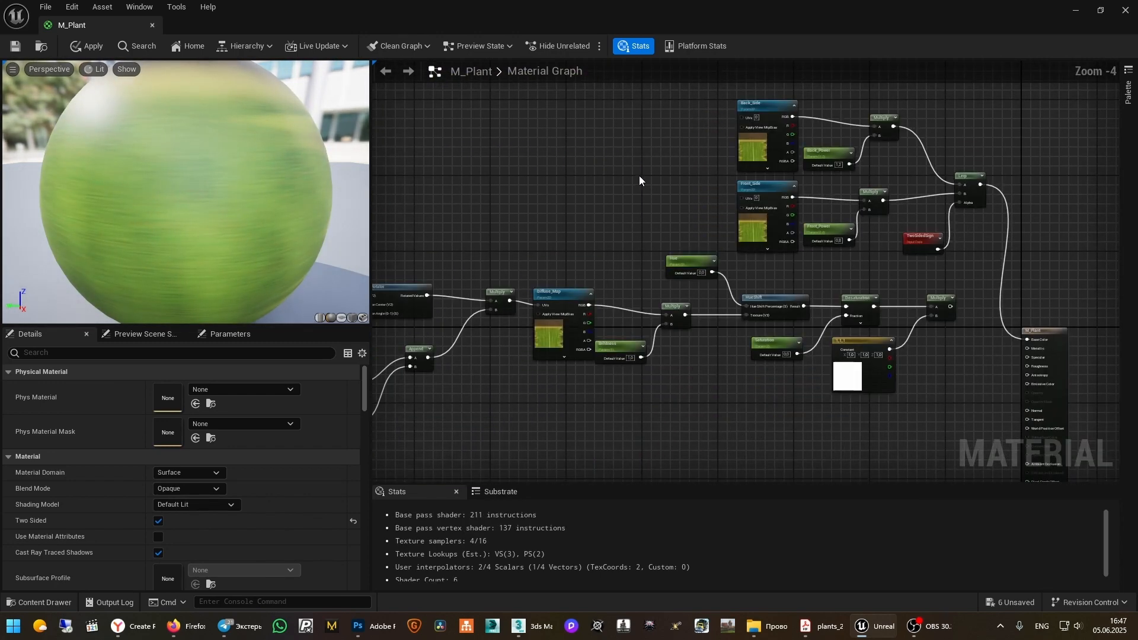
Save M_Plant, look over the updated grass in the level, and reopen the material graph
{"action": "left_click", "coordinate": [16, 46]}
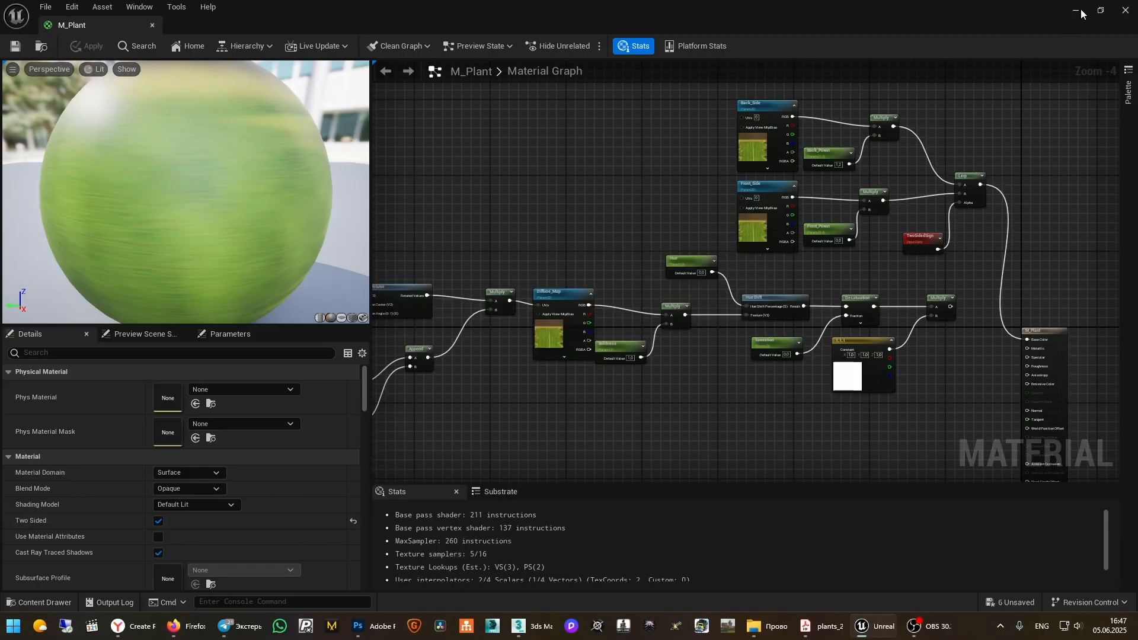
{"action": "left_click", "coordinate": [1076, 10]}
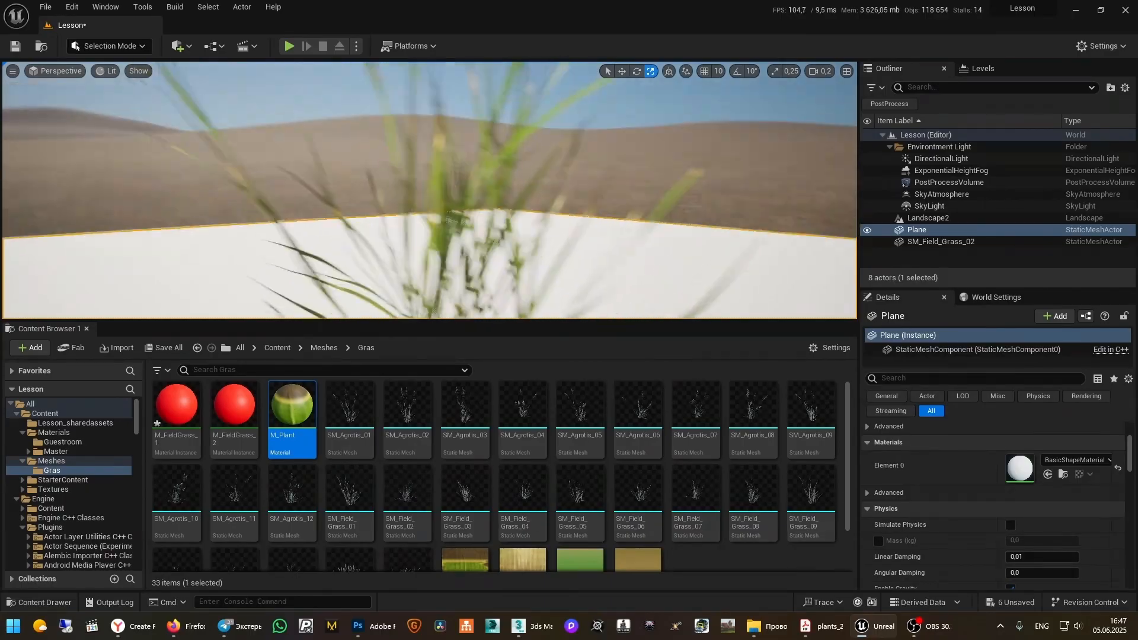
{"action": "mouse_move", "coordinate": [429, 190]}
{"action": "right_mouse_down"}
{"action": "mouse_move", "coordinate": [409, 196]}
{"action": "mouse_move", "coordinate": [412, 238]}
{"action": "mouse_move", "coordinate": [427, 222]}
{"action": "mouse_move", "coordinate": [415, 177]}
{"action": "right_mouse_up"}
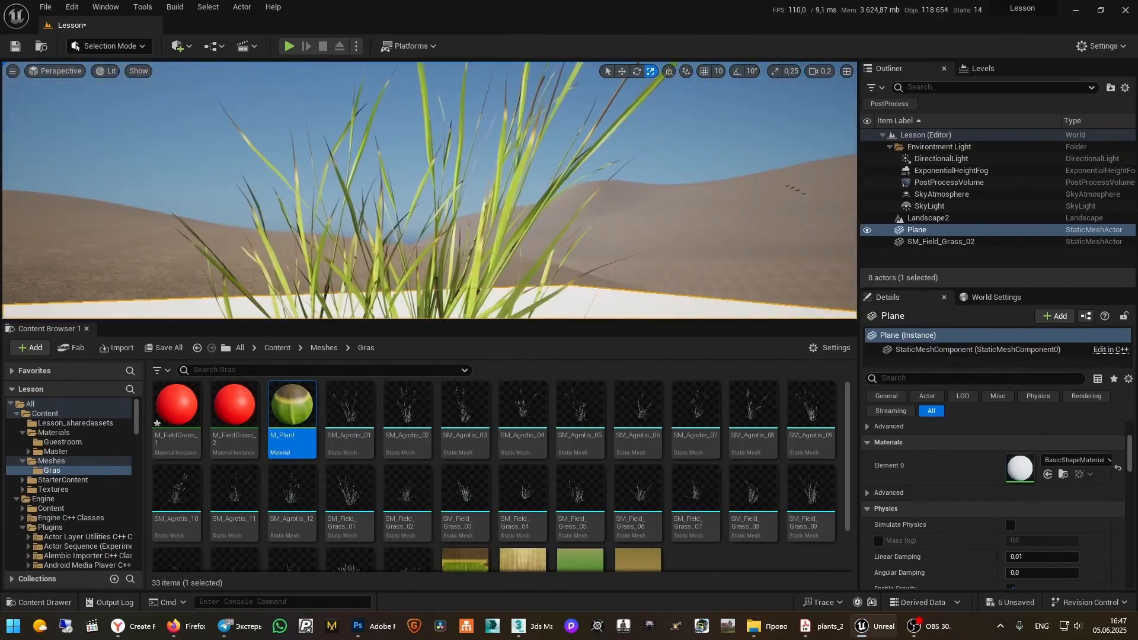
{"action": "right_click_drag", "start_coordinate": [553, 178], "coordinate": [552, 201]}
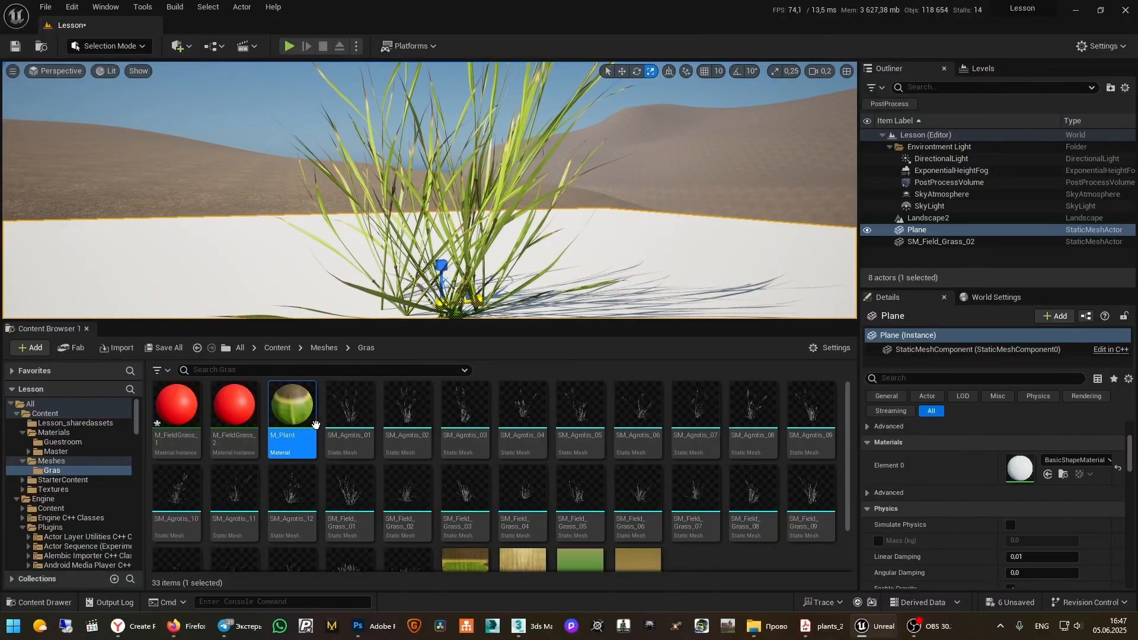
{"action": "double_click", "coordinate": [287, 408]}
{"action": "right_click_drag", "start_coordinate": [567, 264], "coordinate": [722, 278]}
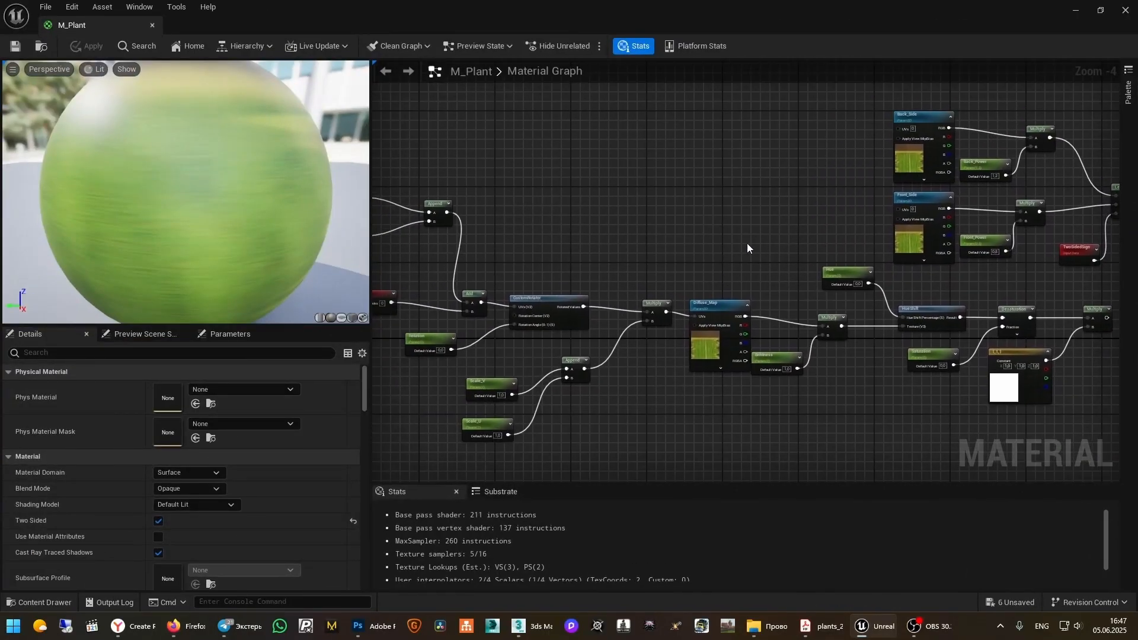
Move the seven two-sided blending nodes plus TwoSidedSign to the left, out of the way
{"action": "right_click_drag", "start_coordinate": [762, 209], "coordinate": [707, 247]}
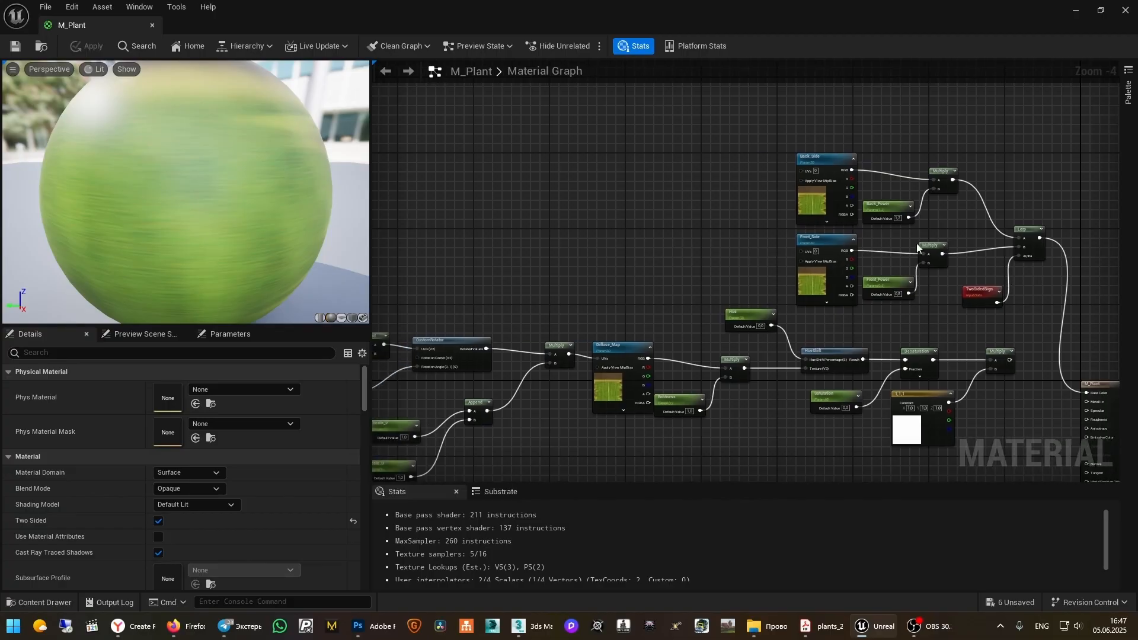
{"action": "left_click_drag", "start_coordinate": [1066, 171], "coordinate": [806, 286]}
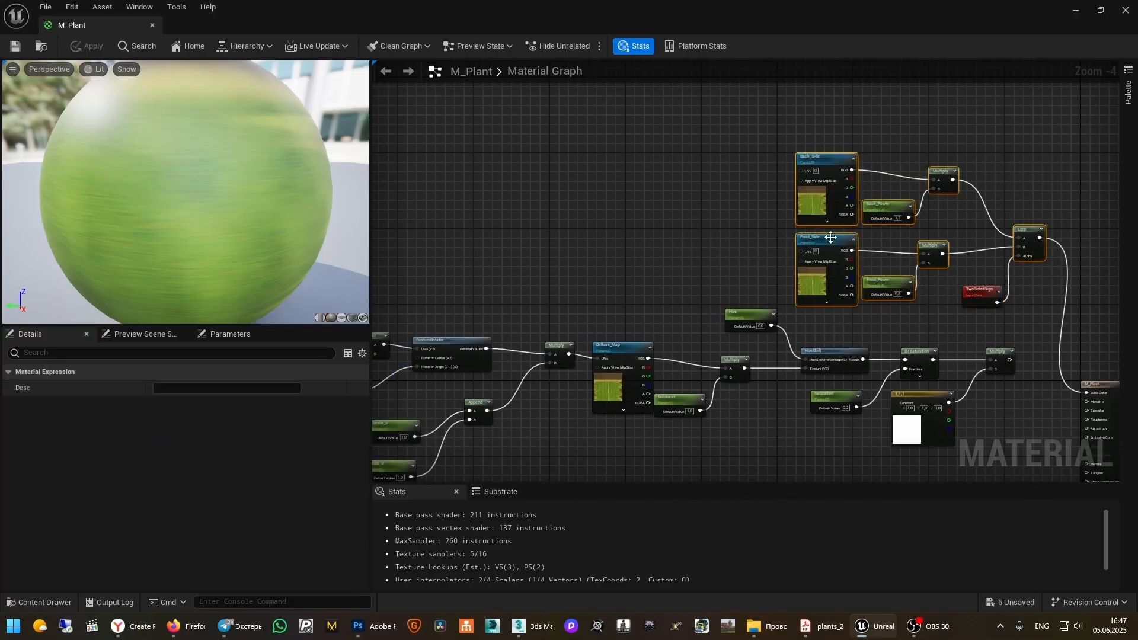
{"action": "left_click_drag", "start_coordinate": [797, 235], "coordinate": [466, 190]}
{"action": "key", "text": "ctrl+z"}
{"action": "left_click", "coordinate": [980, 285], "text": "shift"}
{"action": "left_click_drag", "start_coordinate": [1024, 230], "coordinate": [623, 200]}
Replace the Lerp-to-Base Color link with a wire from the final Multiply
{"action": "left_click", "coordinate": [803, 260], "text": "alt"}
{"action": "right_click_drag", "start_coordinate": [987, 317], "coordinate": [931, 258]}
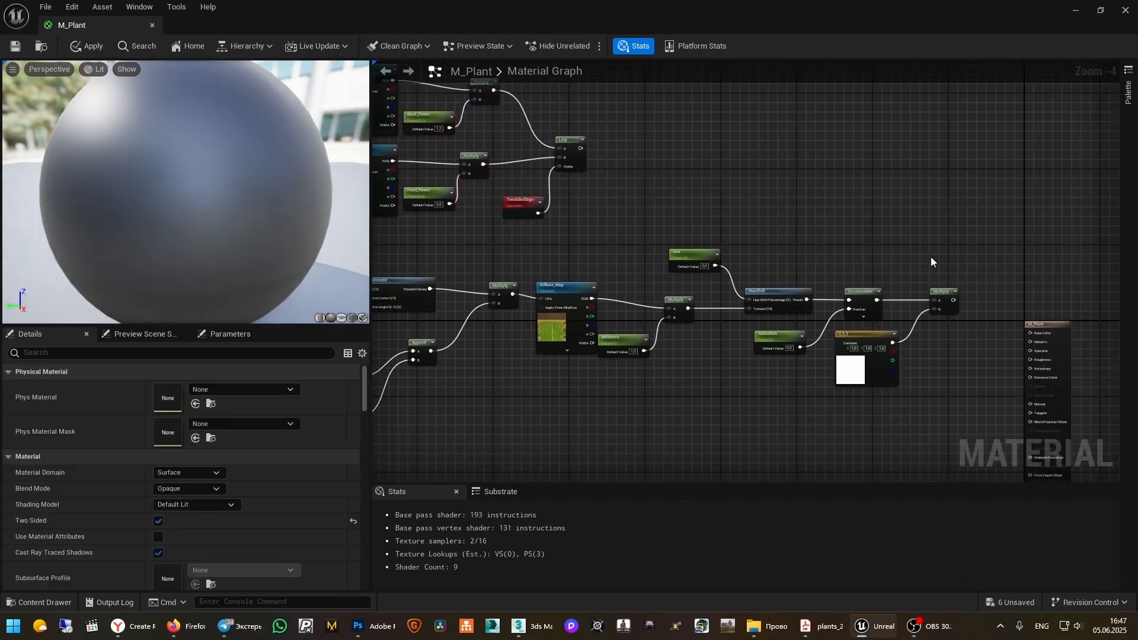
{"action": "scroll", "coordinate": [958, 295], "scroll_direction": "up", "scroll_amount": 4}
{"action": "right_click_drag", "start_coordinate": [984, 297], "coordinate": [837, 191]}
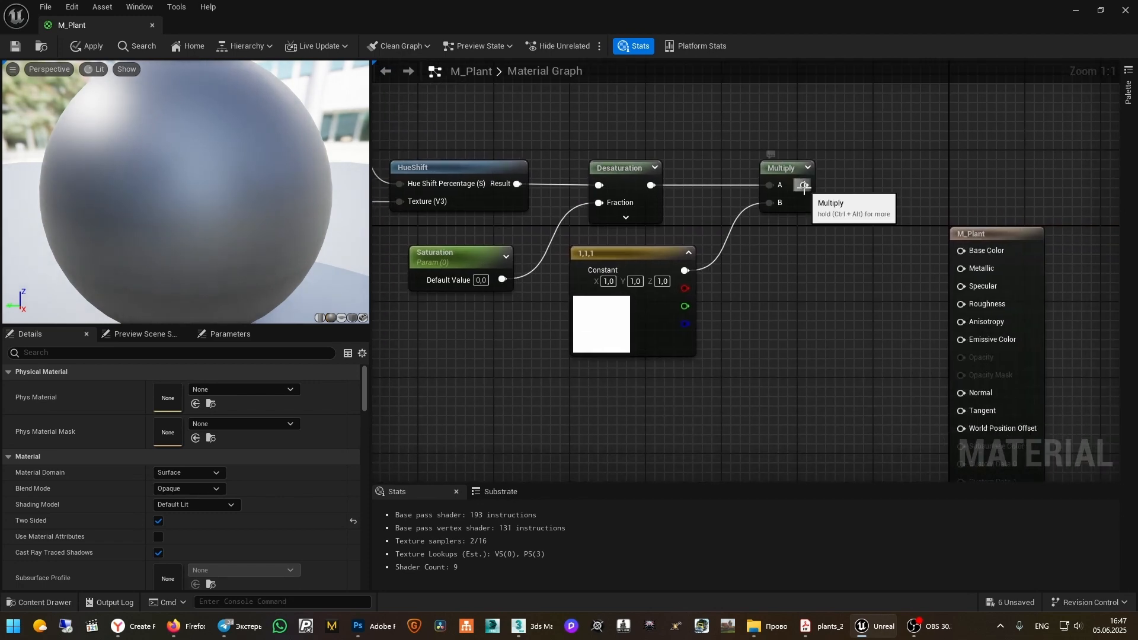
{"action": "left_click_drag", "start_coordinate": [804, 185], "coordinate": [961, 250]}
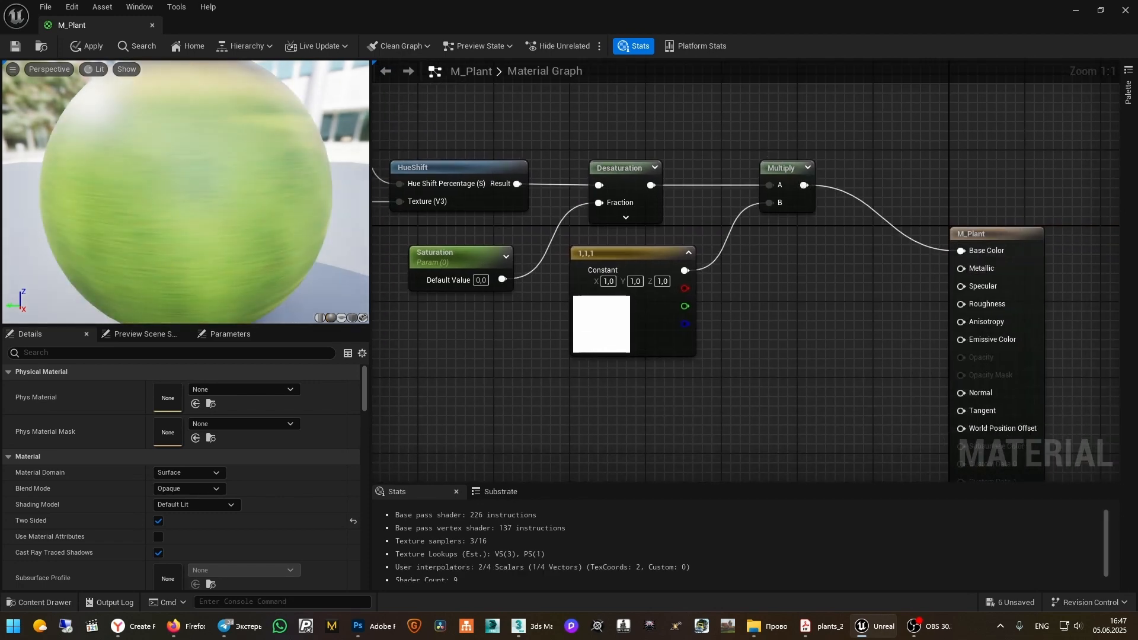
{"action": "right_click_drag", "start_coordinate": [650, 312], "coordinate": [1072, 336]}
Rearrange the node cluster left of Diffuse_Map, including the red TexCoord node
{"action": "right_click_drag", "start_coordinate": [651, 353], "coordinate": [908, 389]}
{"action": "scroll", "coordinate": [907, 387], "scroll_direction": "down", "scroll_amount": 1}
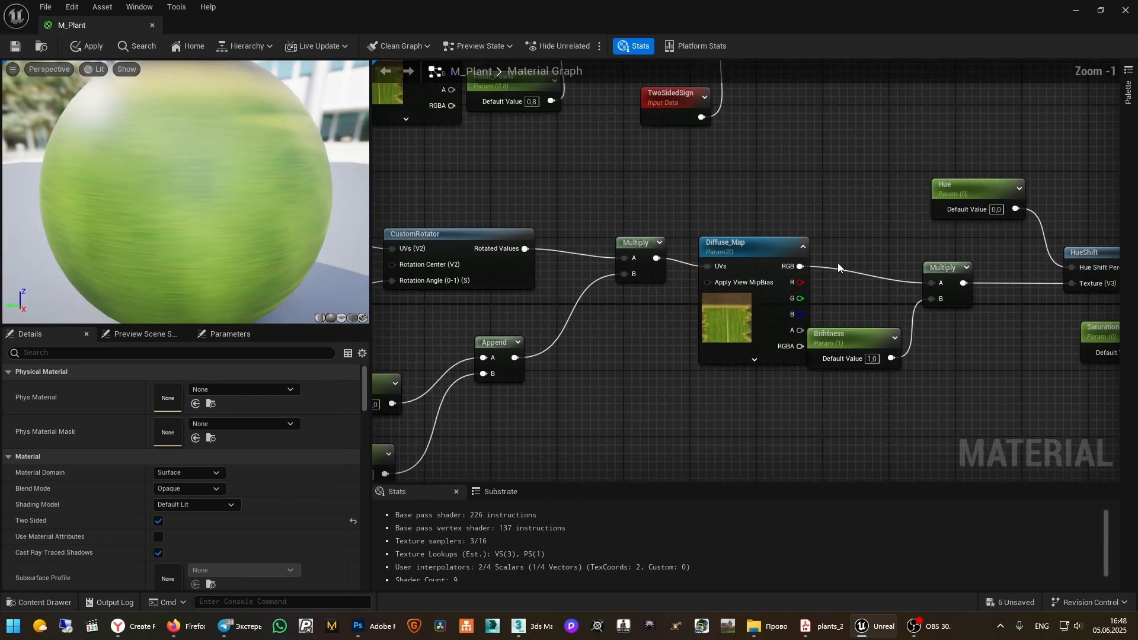
{"action": "right_click_drag", "start_coordinate": [842, 209], "coordinate": [779, 206]}
{"action": "left_click", "coordinate": [699, 246]}
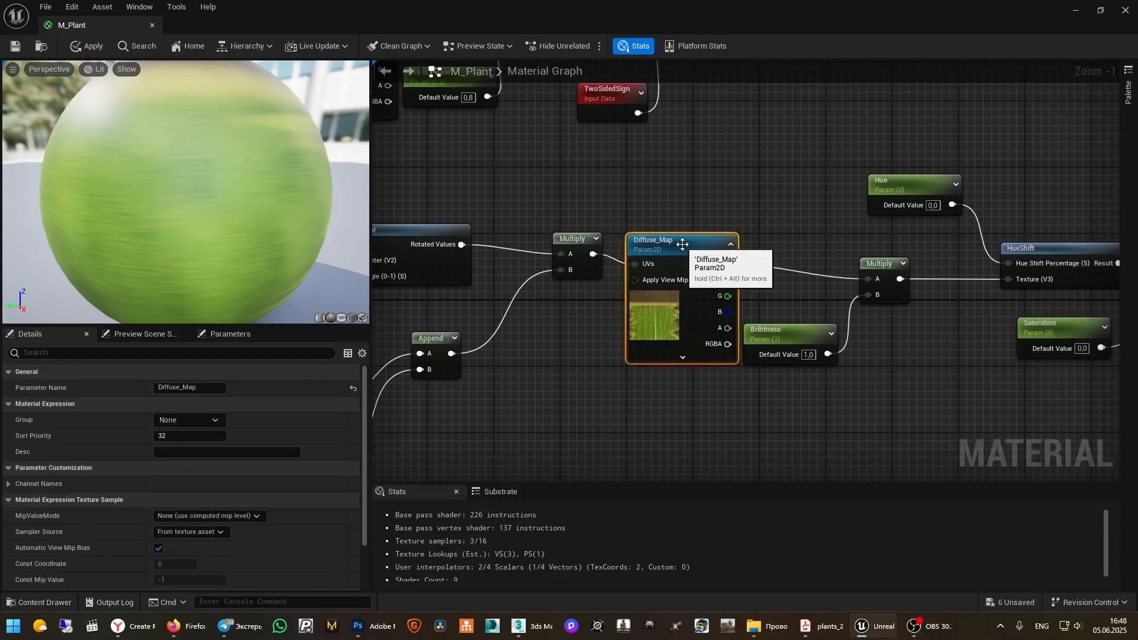
{"action": "scroll", "coordinate": [814, 206], "scroll_direction": "down", "scroll_amount": 5}
{"action": "left_click_drag", "start_coordinate": [780, 196], "coordinate": [604, 300]}
{"action": "left_click_drag", "start_coordinate": [642, 136], "coordinate": [559, 210], "text": "ctrl"}
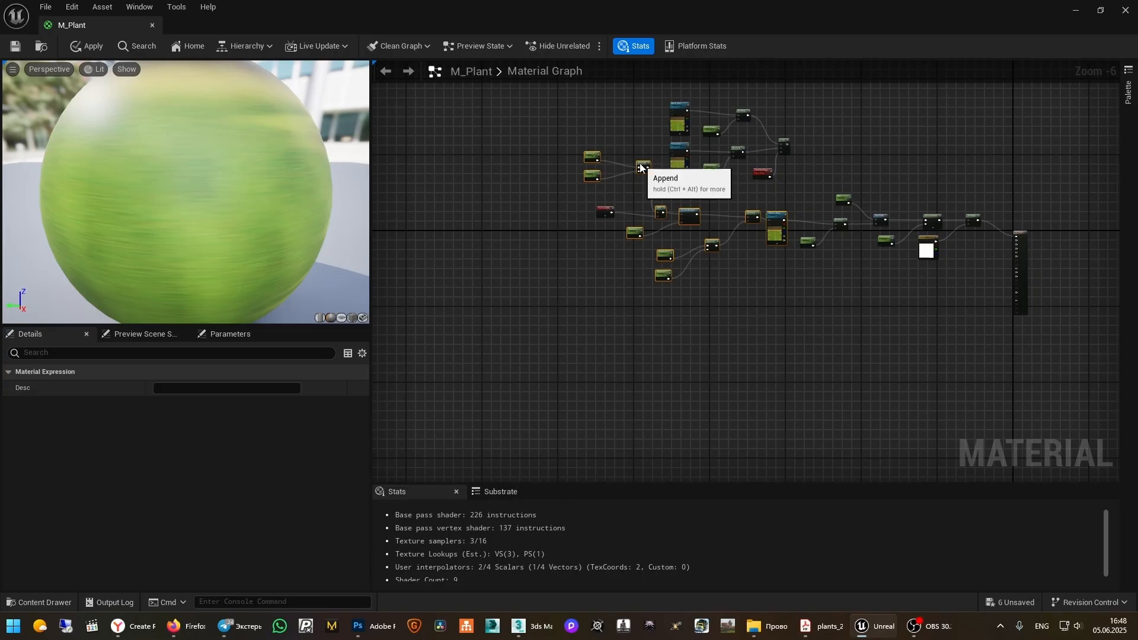
{"action": "left_click_drag", "start_coordinate": [638, 168], "coordinate": [492, 219]}
{"action": "key", "text": "ctrl+z"}
{"action": "left_click", "coordinate": [607, 210], "text": "ctrl"}
{"action": "left_click", "coordinate": [589, 190]}
Nudge Diffuse_Map right and wire the UV Multiply into Front_Side and Back_Side UVs
{"action": "scroll", "coordinate": [592, 189], "scroll_direction": "up", "scroll_amount": 4}
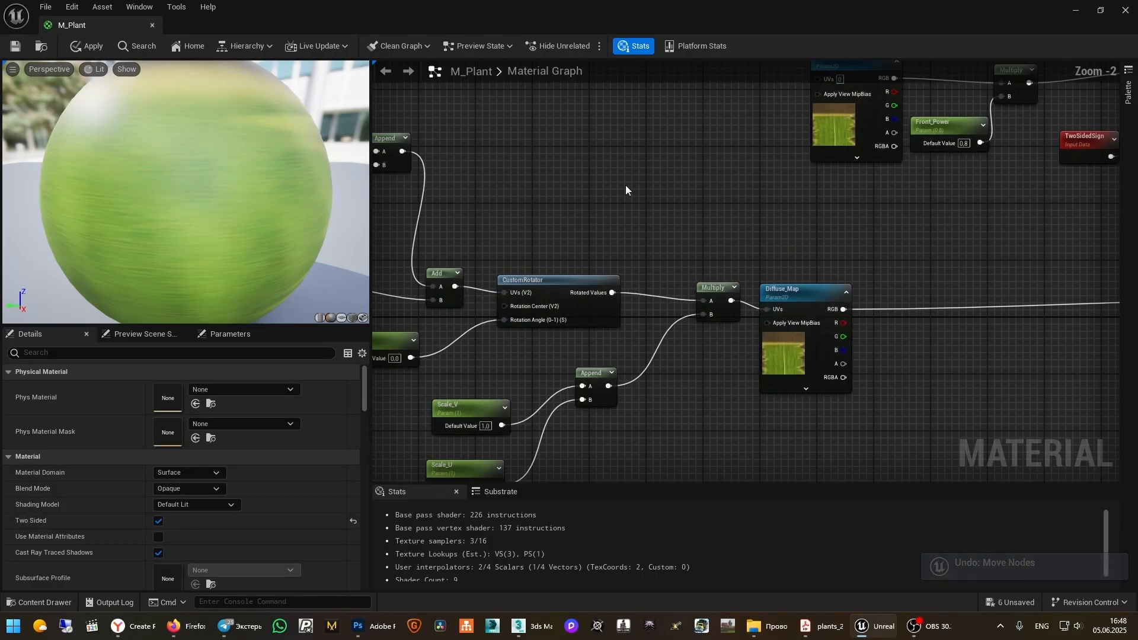
{"action": "right_click_drag", "start_coordinate": [625, 185], "coordinate": [534, 196]}
{"action": "left_click", "coordinate": [719, 304]}
{"action": "left_click_drag", "start_coordinate": [719, 304], "coordinate": [779, 305]}
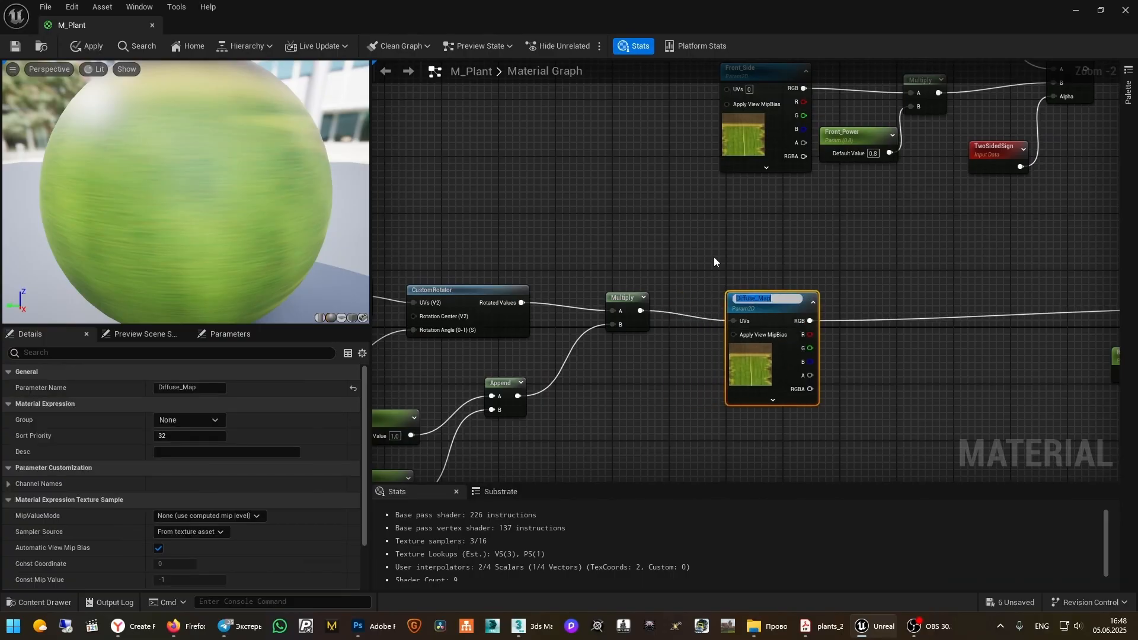
{"action": "right_click_drag", "start_coordinate": [714, 257], "coordinate": [696, 351]}
{"action": "left_click_drag", "start_coordinate": [622, 413], "coordinate": [710, 191]}
{"action": "right_click_drag", "start_coordinate": [700, 209], "coordinate": [694, 267]}
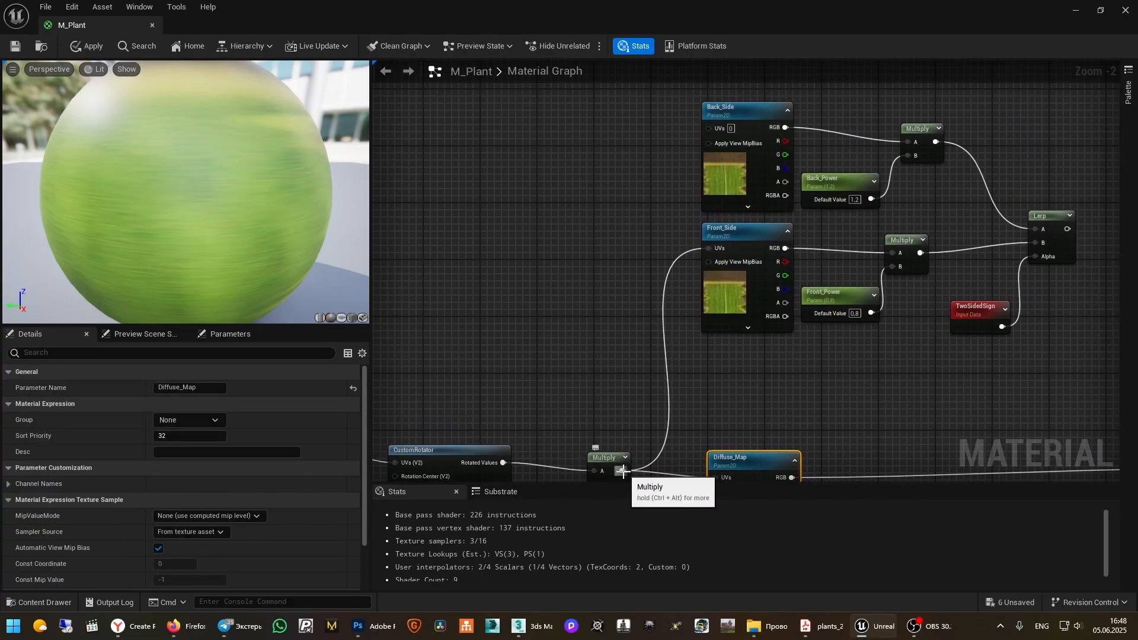
{"action": "left_click_drag", "start_coordinate": [622, 470], "coordinate": [713, 109]}
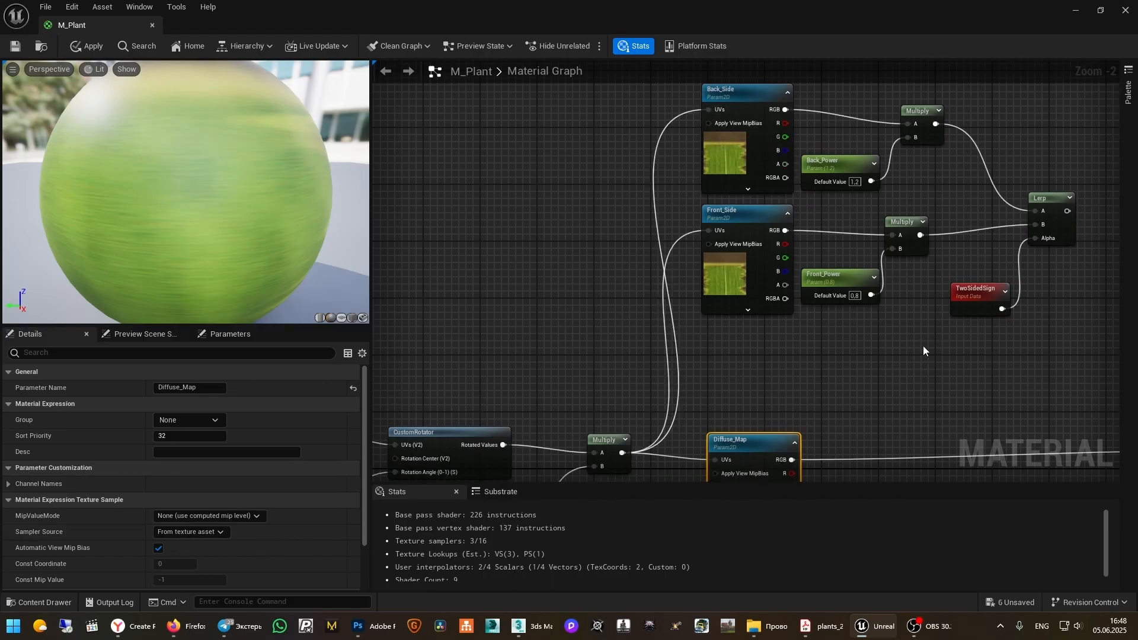
{"action": "right_click_drag", "start_coordinate": [923, 346], "coordinate": [769, 237]}
{"action": "right_click", "coordinate": [766, 243]}
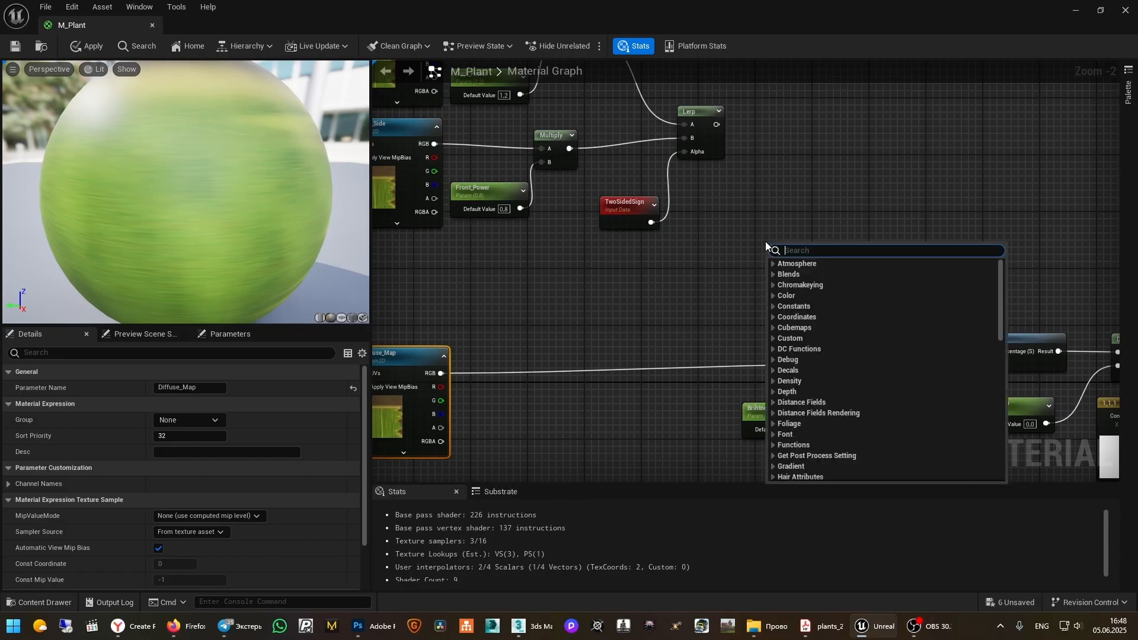
Add a Static Switch Parameter 'Param' with Lerp into True and Diffuse_Map RGB into False
{"action": "type", "text": "s"}
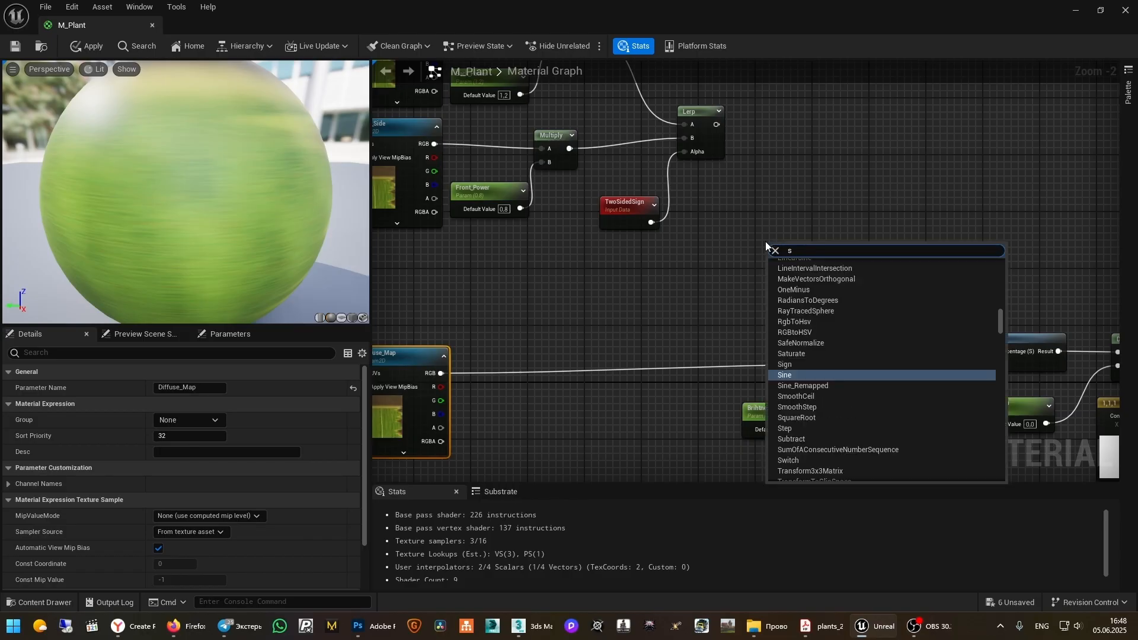
{"action": "type", "text": "ta"}
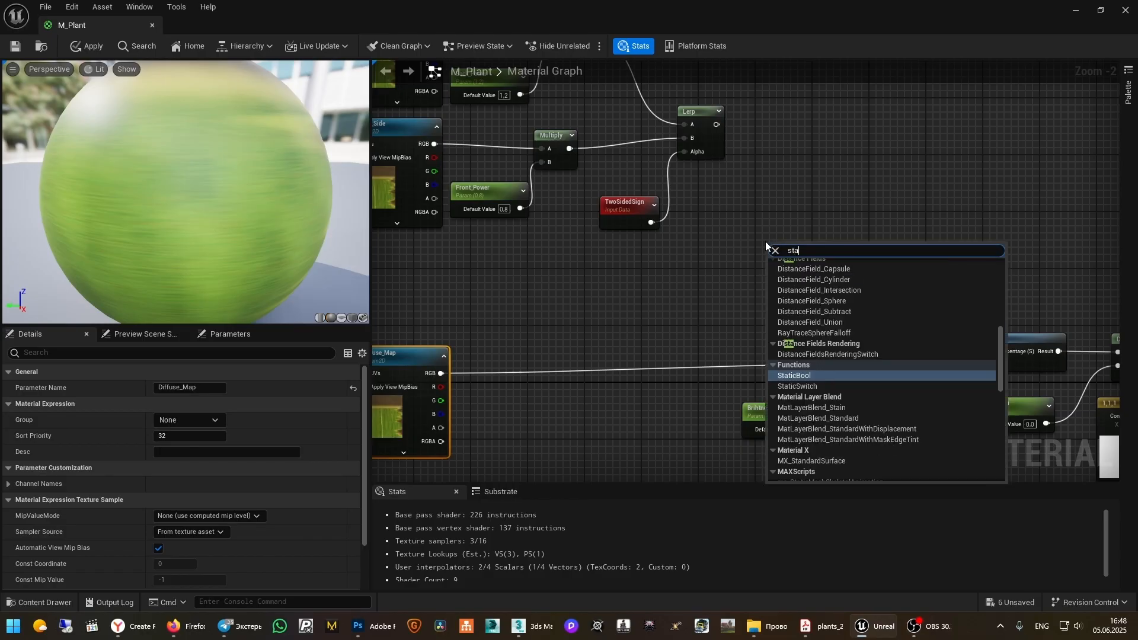
{"action": "type", "text": "tic"}
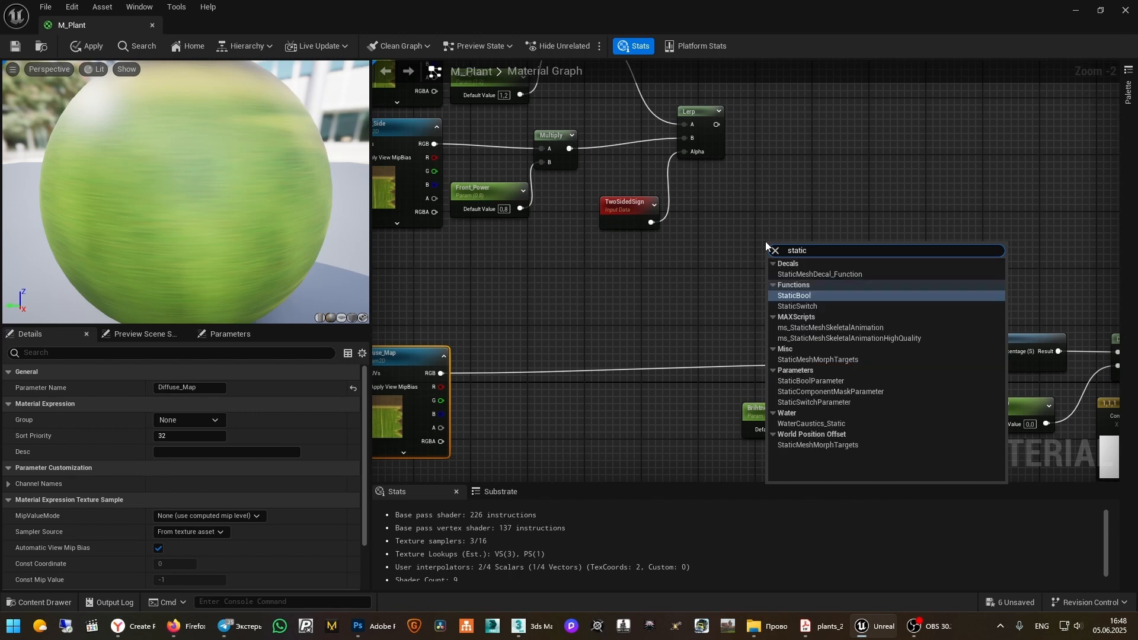
{"action": "type", "text": "s"}
{"action": "left_click", "coordinate": [836, 296]}
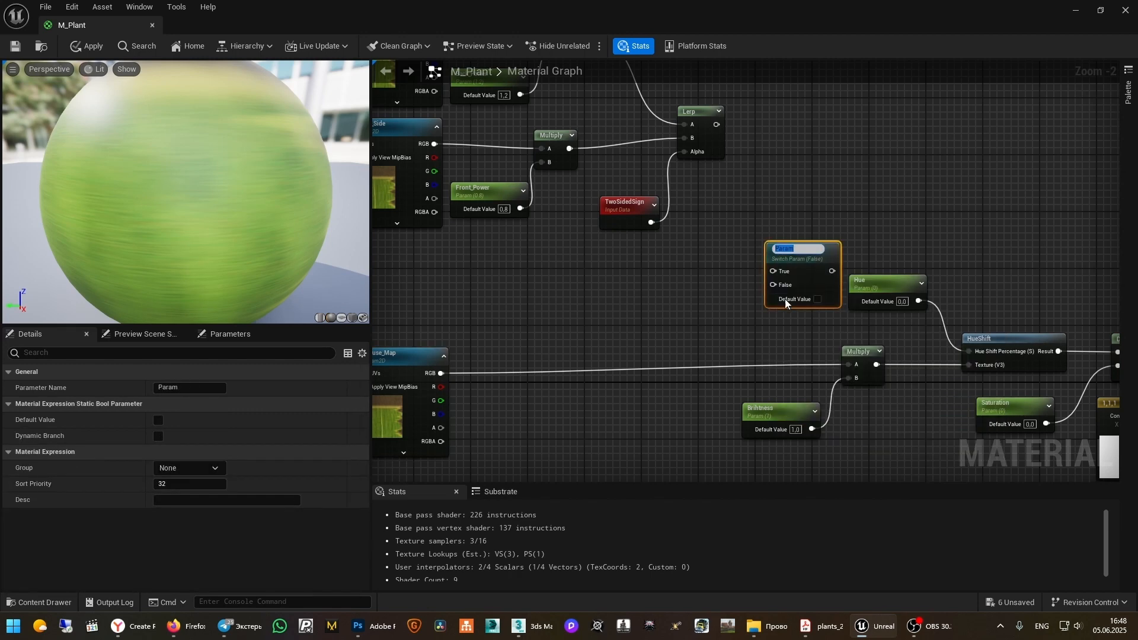
{"action": "left_click", "coordinate": [804, 178]}
{"action": "left_click_drag", "start_coordinate": [718, 124], "coordinate": [772, 268]}
{"action": "right_click_drag", "start_coordinate": [512, 372], "coordinate": [566, 292]}
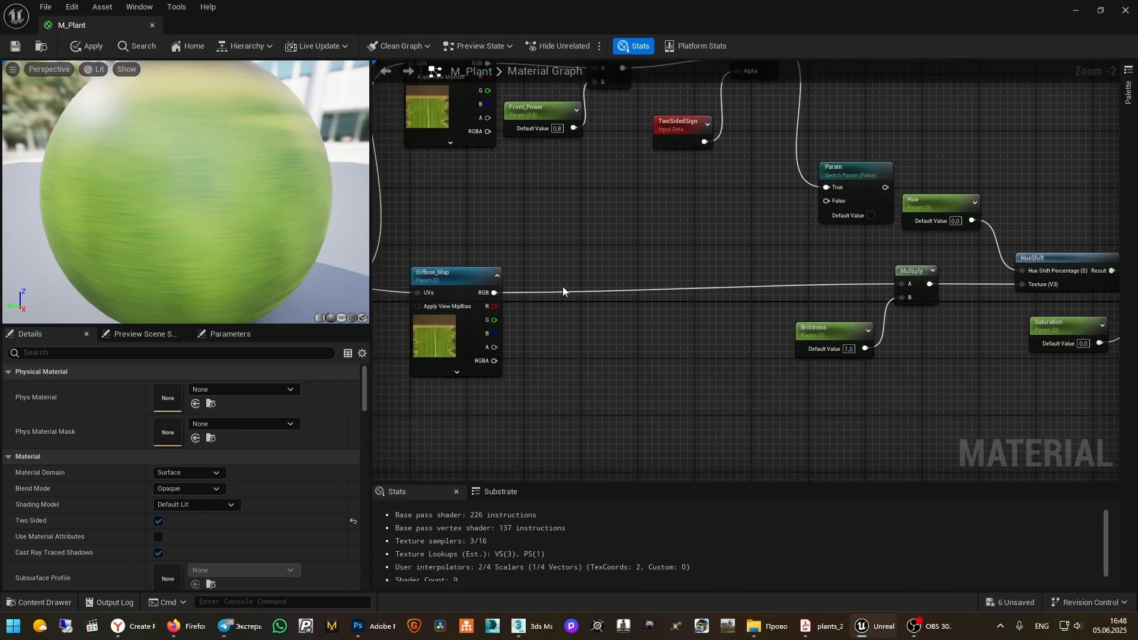
{"action": "left_click_drag", "start_coordinate": [492, 293], "coordinate": [904, 286]}
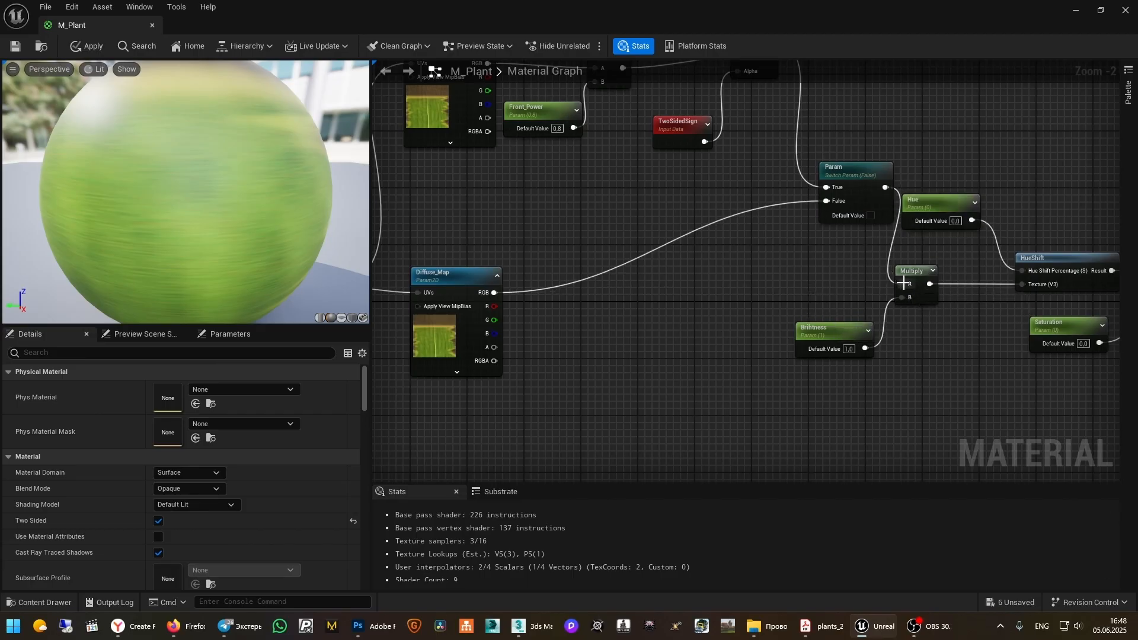
{"action": "left_click_drag", "start_coordinate": [864, 180], "coordinate": [810, 221]}
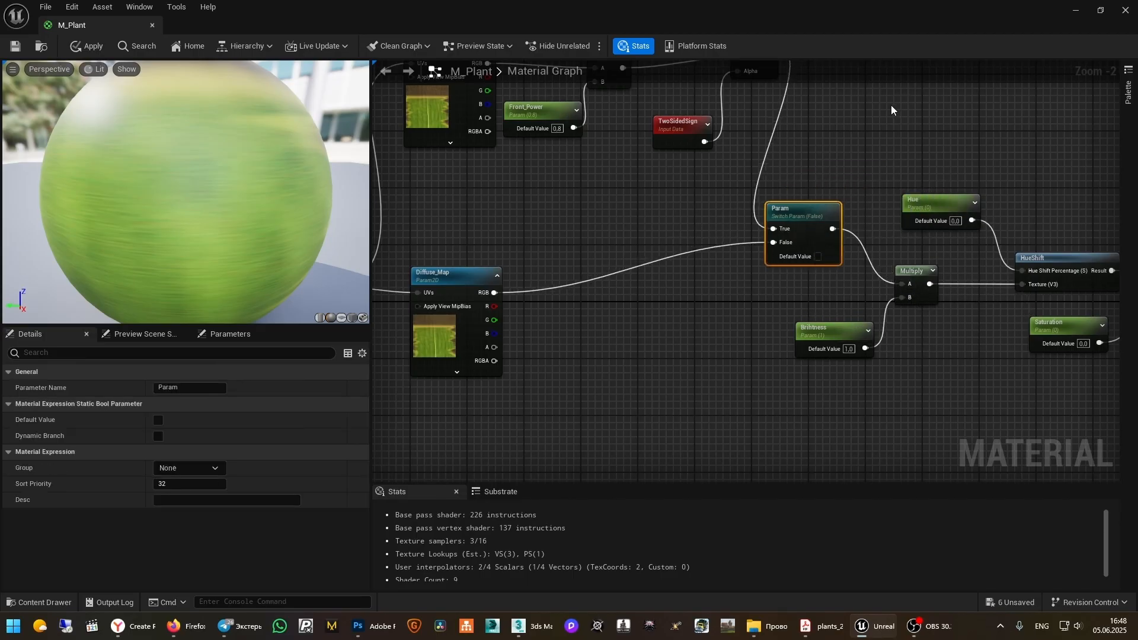
{"action": "right_click_drag", "start_coordinate": [891, 109], "coordinate": [950, 186]}
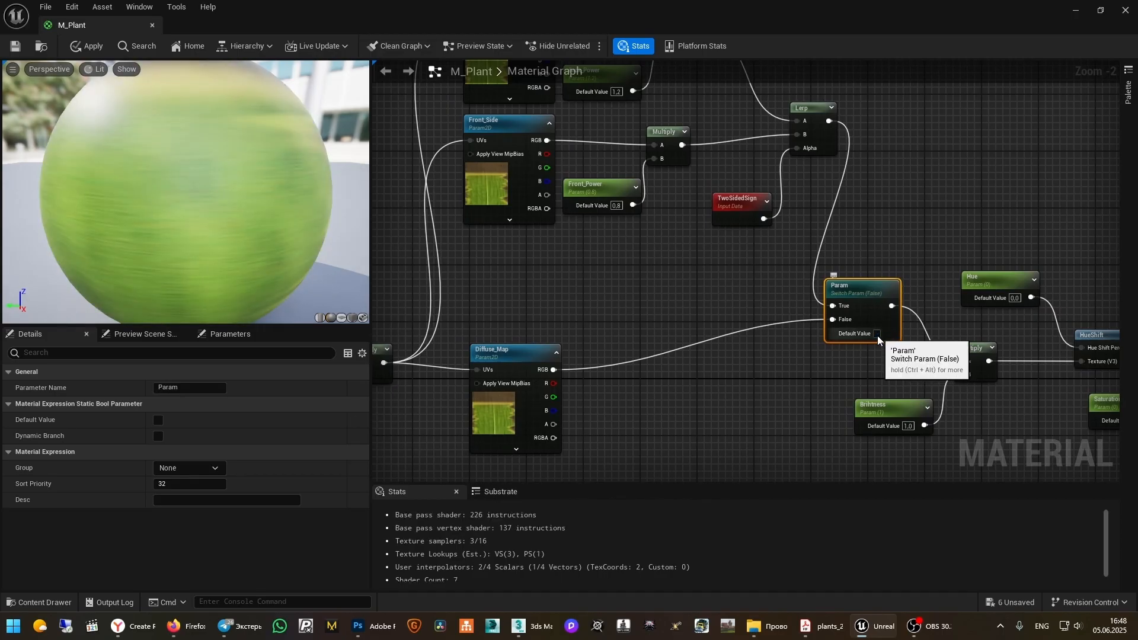
{"action": "scroll", "coordinate": [859, 343], "scroll_direction": "down", "scroll_amount": 2}
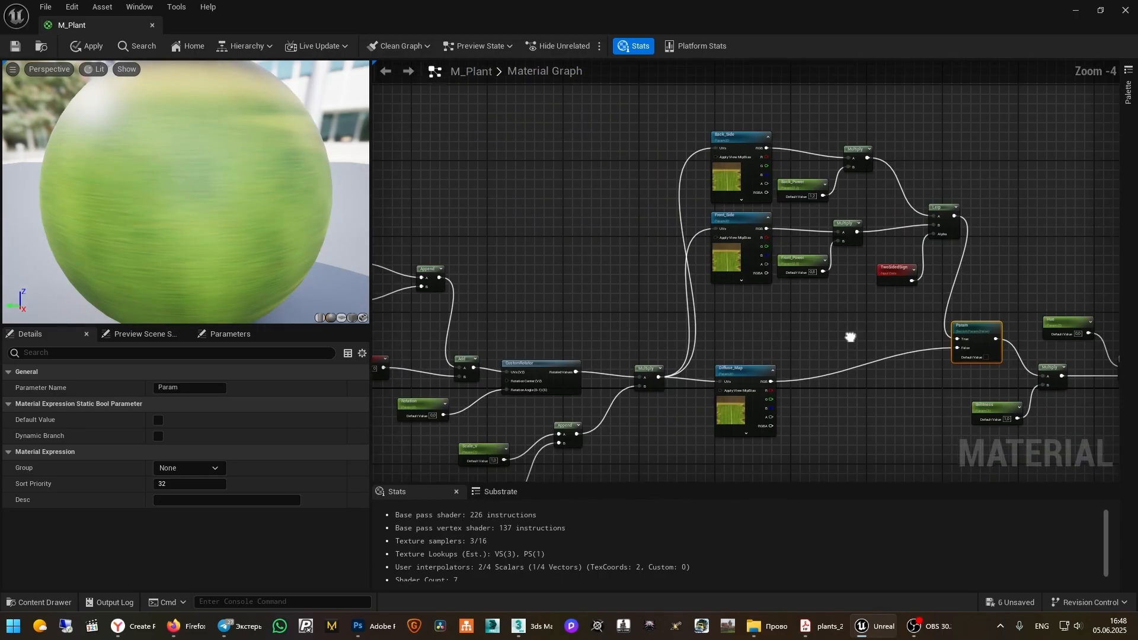
{"action": "right_click_drag", "start_coordinate": [851, 338], "coordinate": [718, 279]}
{"action": "scroll", "coordinate": [778, 319], "scroll_direction": "up", "scroll_amount": 3}
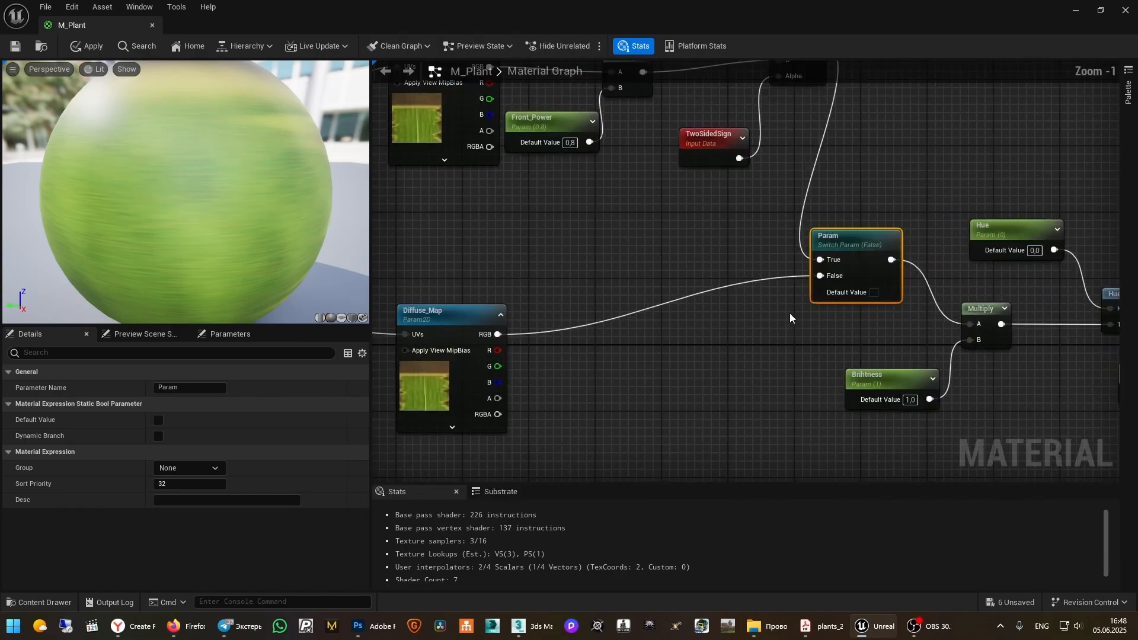
Retitle the Param switch node 'Twoside_OneSide' and save M_Plant from the toolbar
{"action": "double_click", "coordinate": [845, 240]}
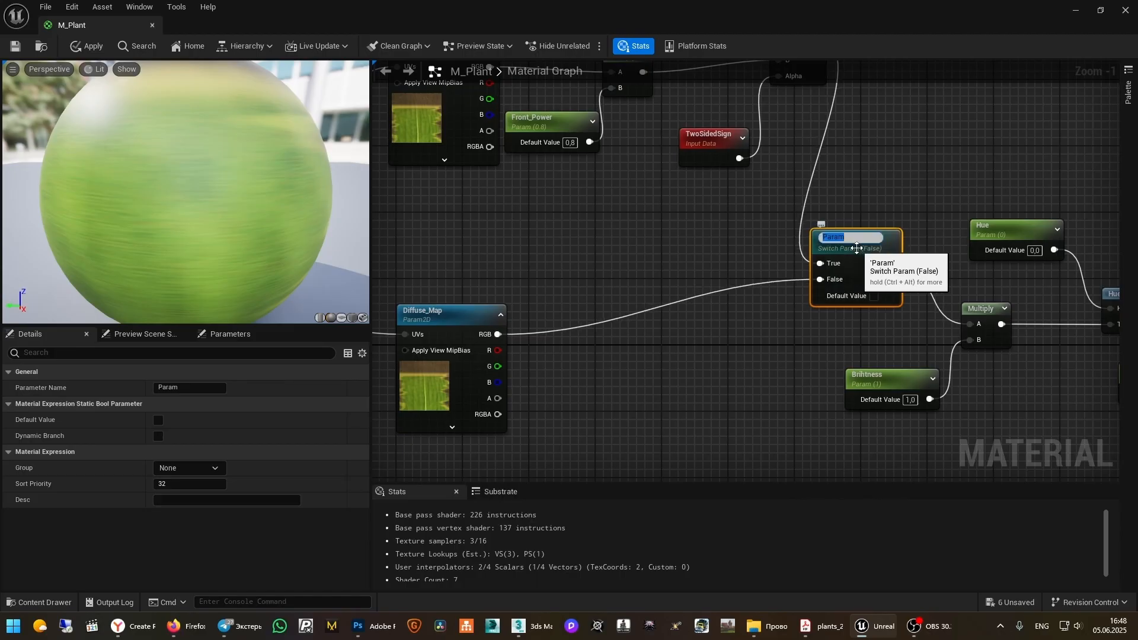
{"action": "type", "text": "Twoside_OneSid"}
{"action": "type", "text": "e_OneSide"}
{"action": "key", "text": "Return"}
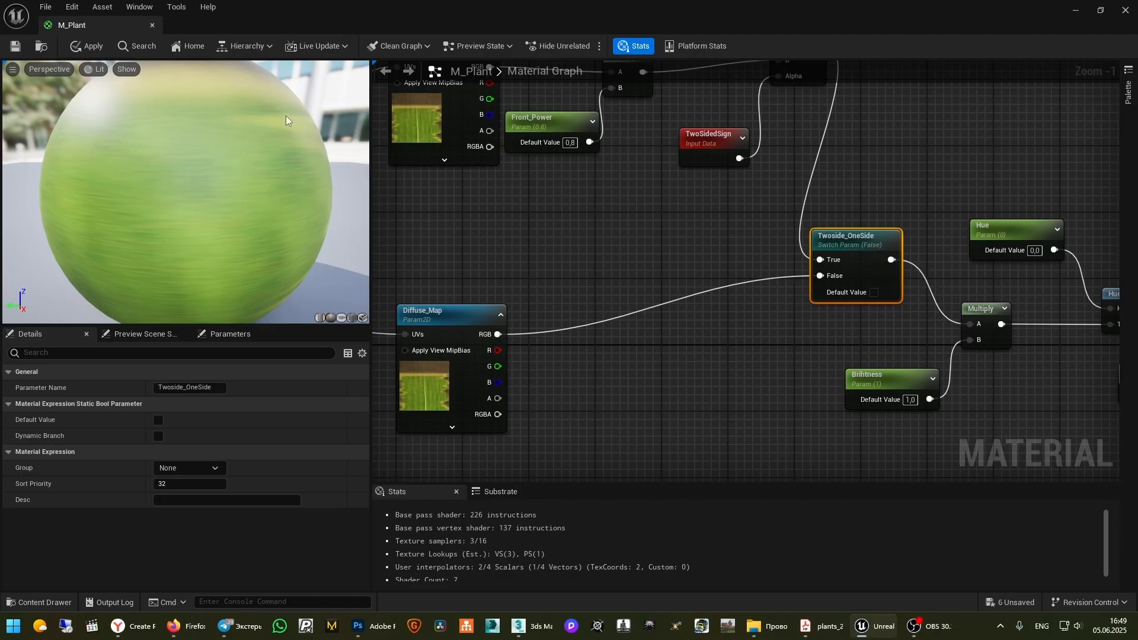
{"action": "left_click", "coordinate": [15, 46]}
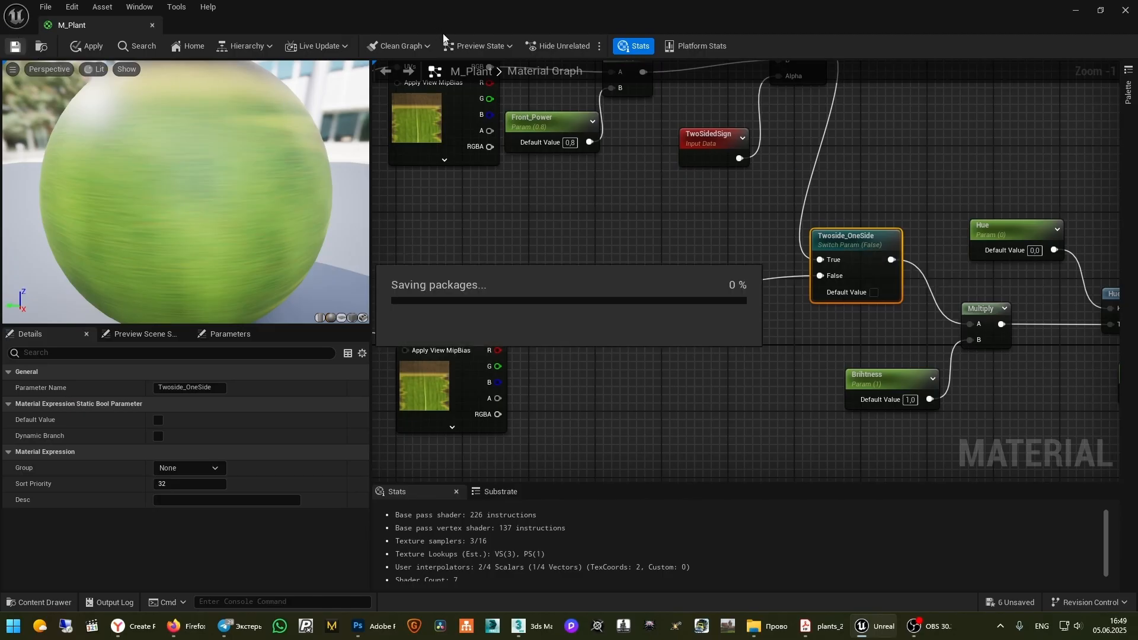
Open M_FieldGrass_2 to confirm its Twoside_OneSide switch, then reopen M_Plant
{"action": "double_click", "coordinate": [543, 13]}
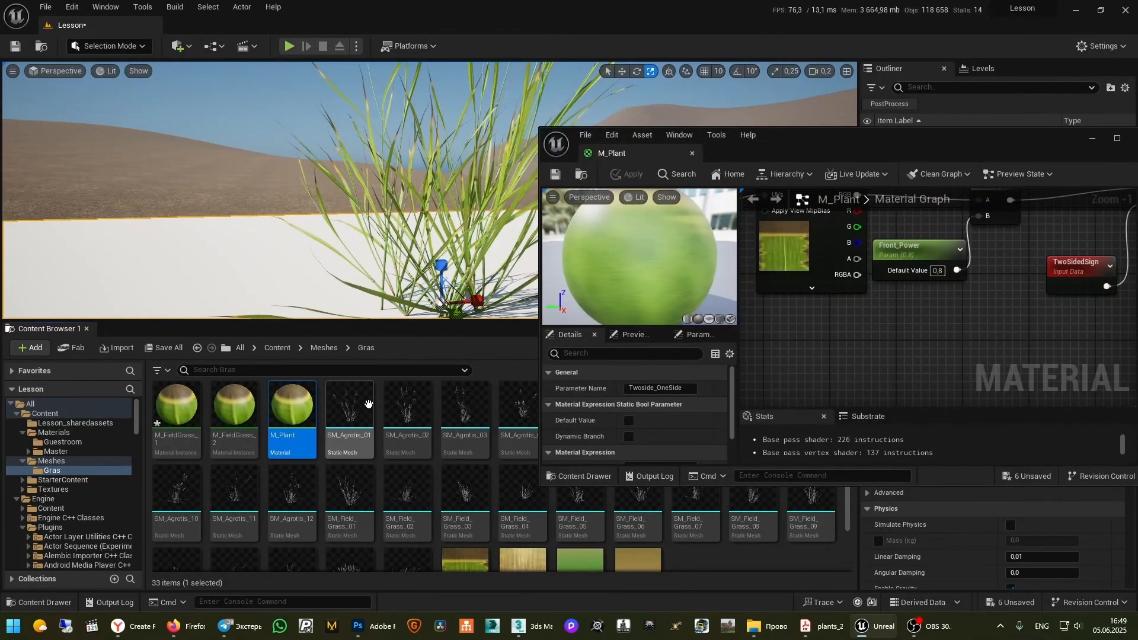
{"action": "double_click", "coordinate": [245, 408]}
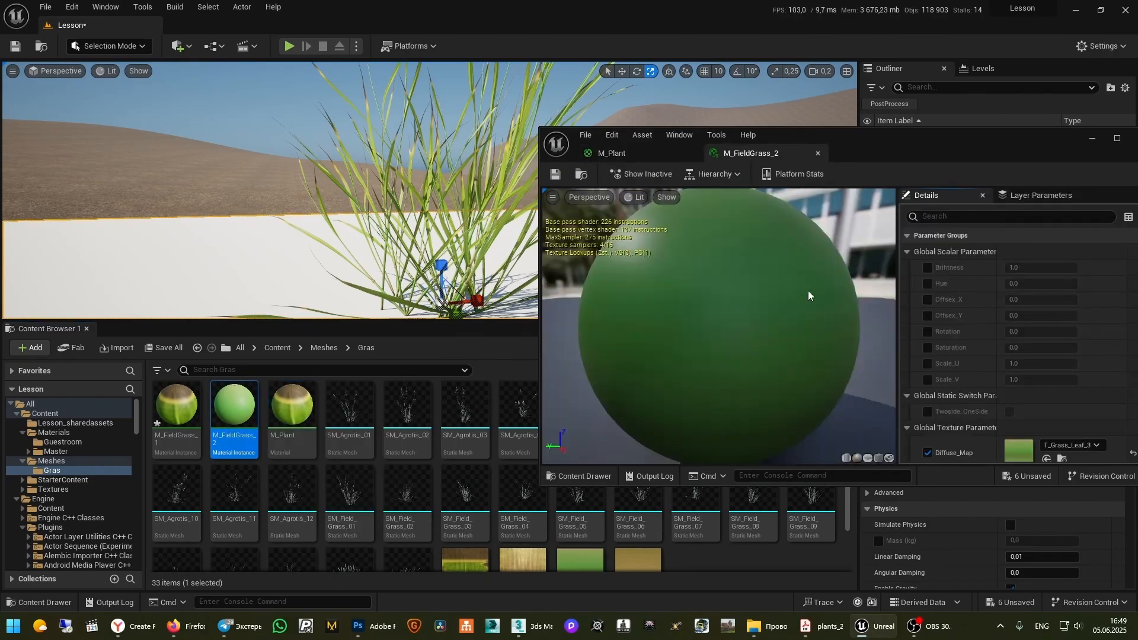
{"action": "scroll", "coordinate": [1031, 397], "scroll_direction": "down", "scroll_amount": 2}
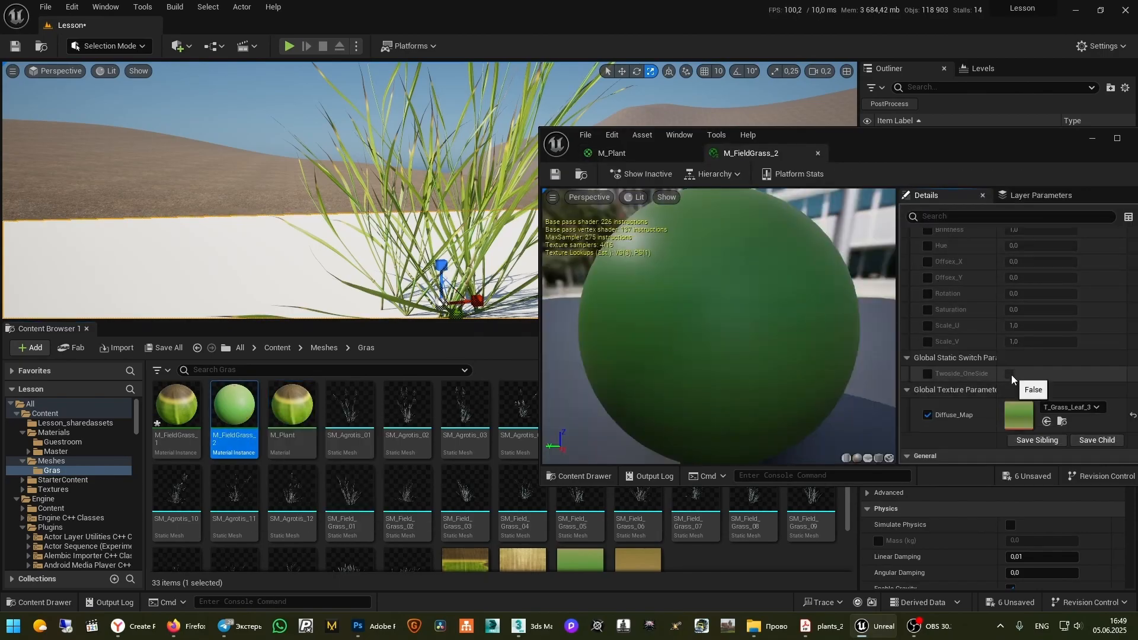
{"action": "right_click_drag", "start_coordinate": [379, 225], "coordinate": [528, 284]}
{"action": "key", "text": "a"}
{"action": "right_click_drag", "start_coordinate": [254, 249], "coordinate": [316, 234]}
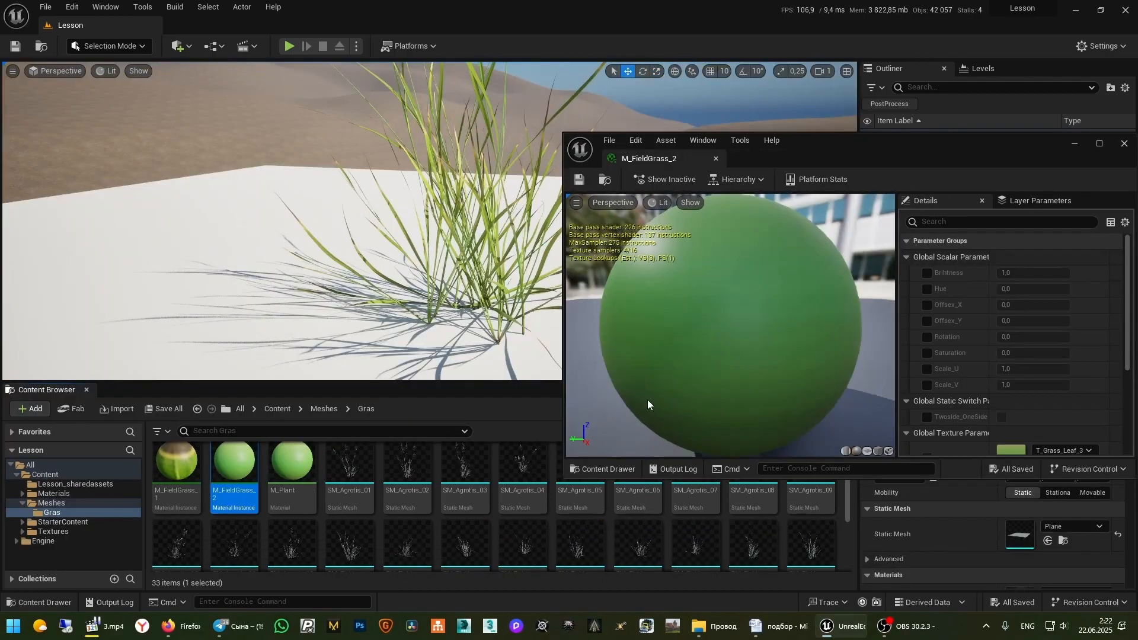
{"action": "left_click", "coordinate": [287, 458]}
{"action": "double_click", "coordinate": [287, 458]}
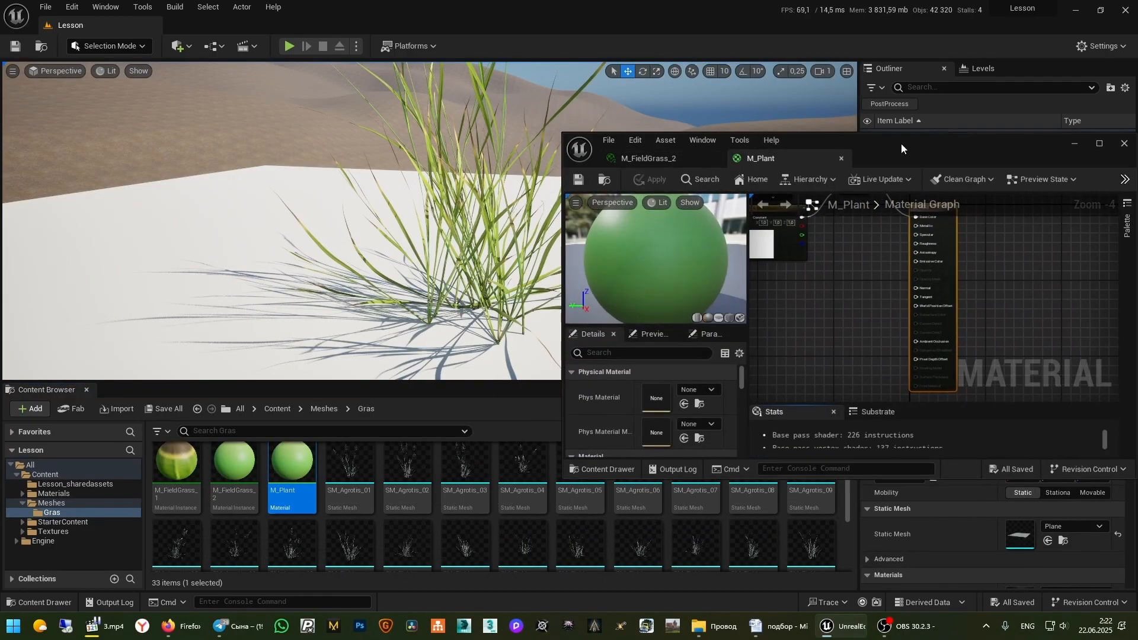
Add a black 0,0,0 Constant3Vector and wire it into Specular
{"action": "double_click", "coordinate": [901, 143]}
{"action": "right_click_drag", "start_coordinate": [409, 318], "coordinate": [694, 457]}
{"action": "scroll", "coordinate": [702, 297], "scroll_direction": "up", "scroll_amount": 2}
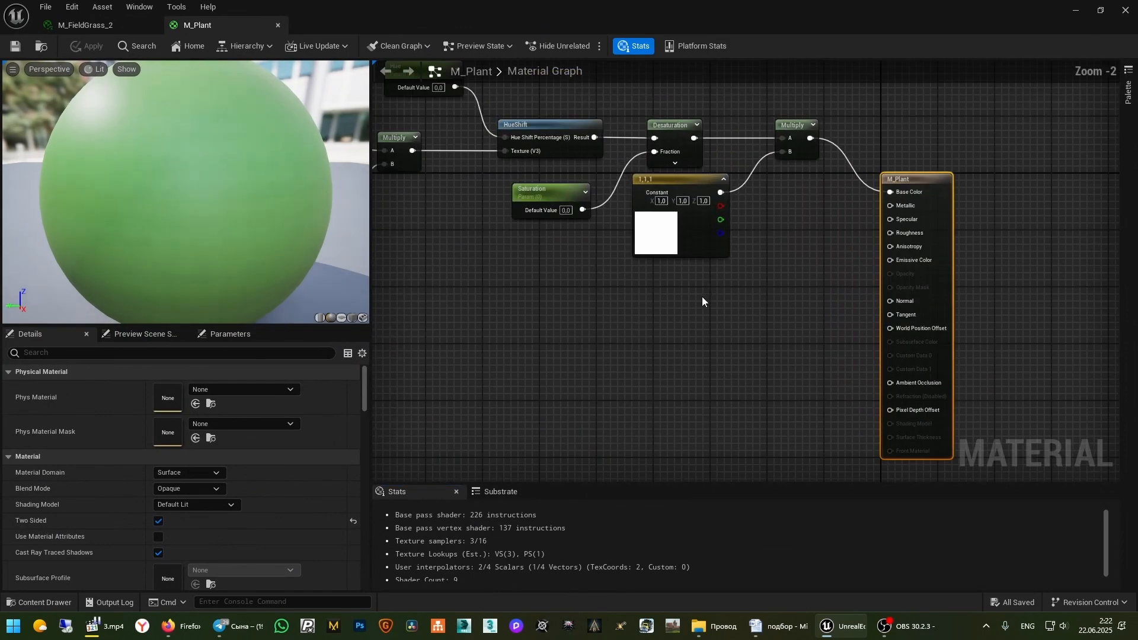
{"action": "right_click_drag", "start_coordinate": [685, 306], "coordinate": [699, 347]}
{"action": "scroll", "coordinate": [745, 316], "scroll_direction": "up", "scroll_amount": 2}
{"action": "left_click", "coordinate": [567, 335]}
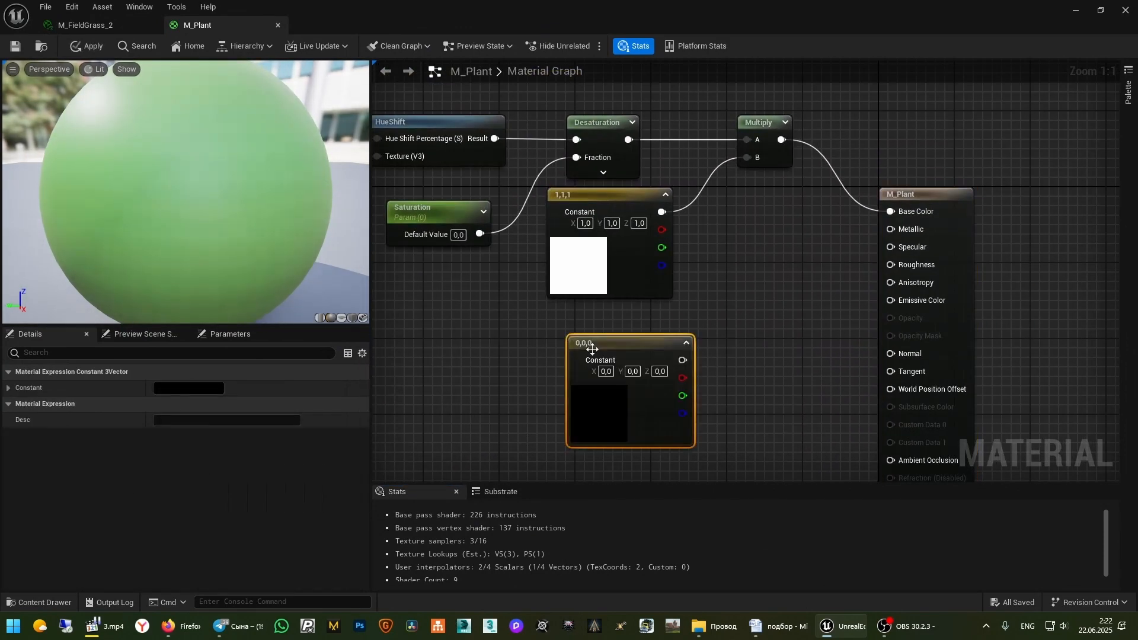
{"action": "left_click_drag", "start_coordinate": [658, 344], "coordinate": [891, 247]}
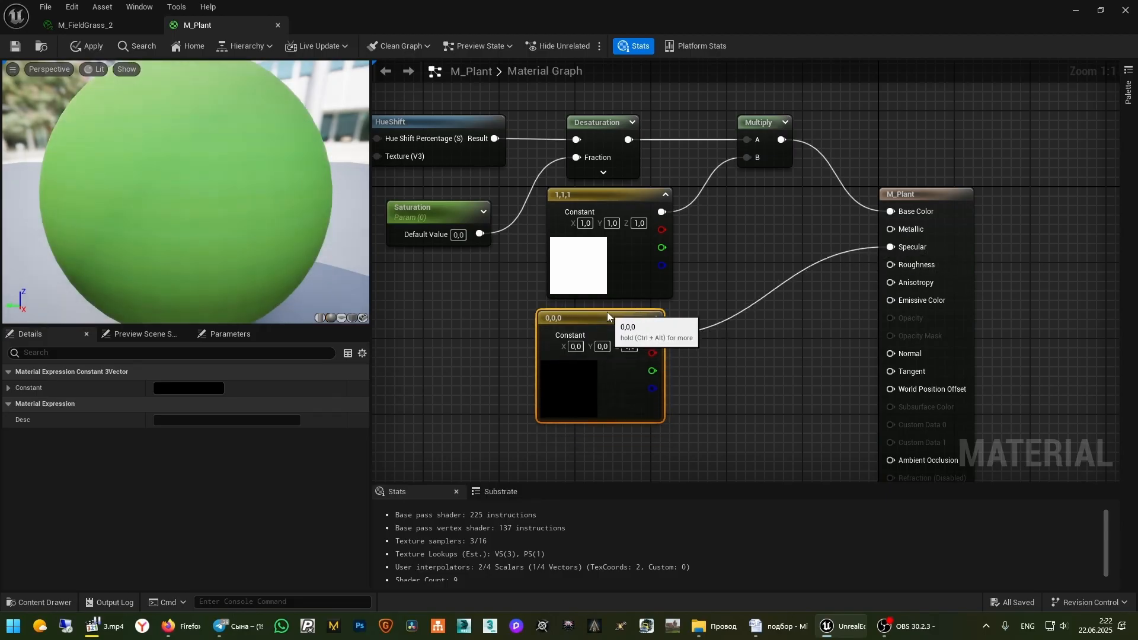
Delete the stray 'sssssss' scalar parameter node that was accidentally created
{"action": "right_click_drag", "start_coordinate": [798, 396], "coordinate": [803, 304]}
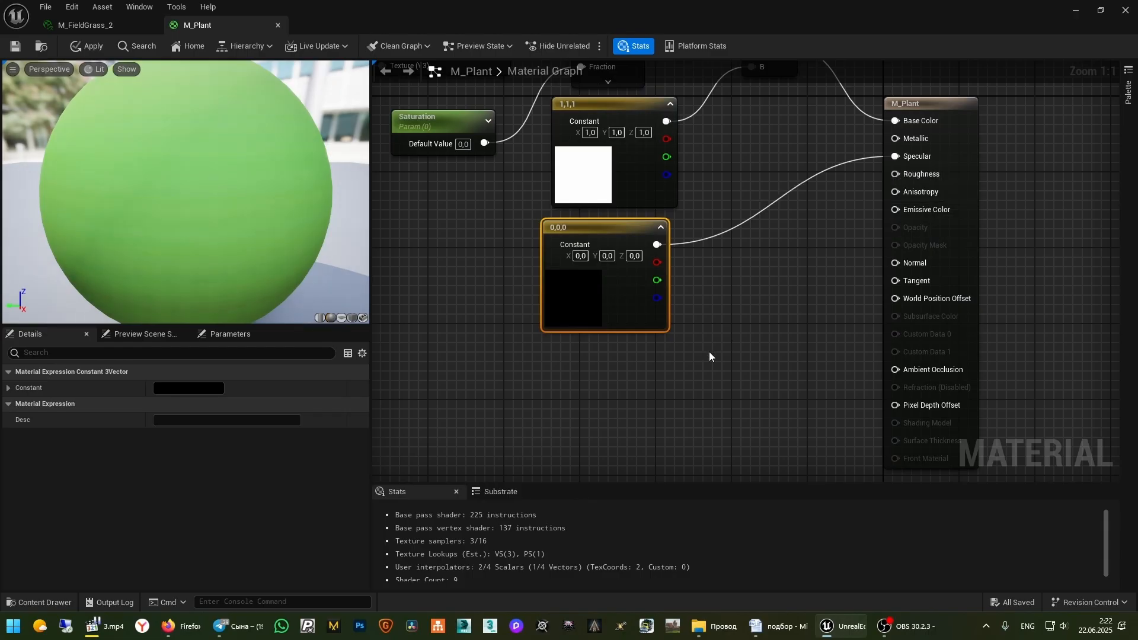
{"action": "key", "text": "s"}
{"action": "left_click", "coordinate": [652, 359]}
{"action": "type", "text": "sssssss"}
{"action": "left_click", "coordinate": [780, 369]}
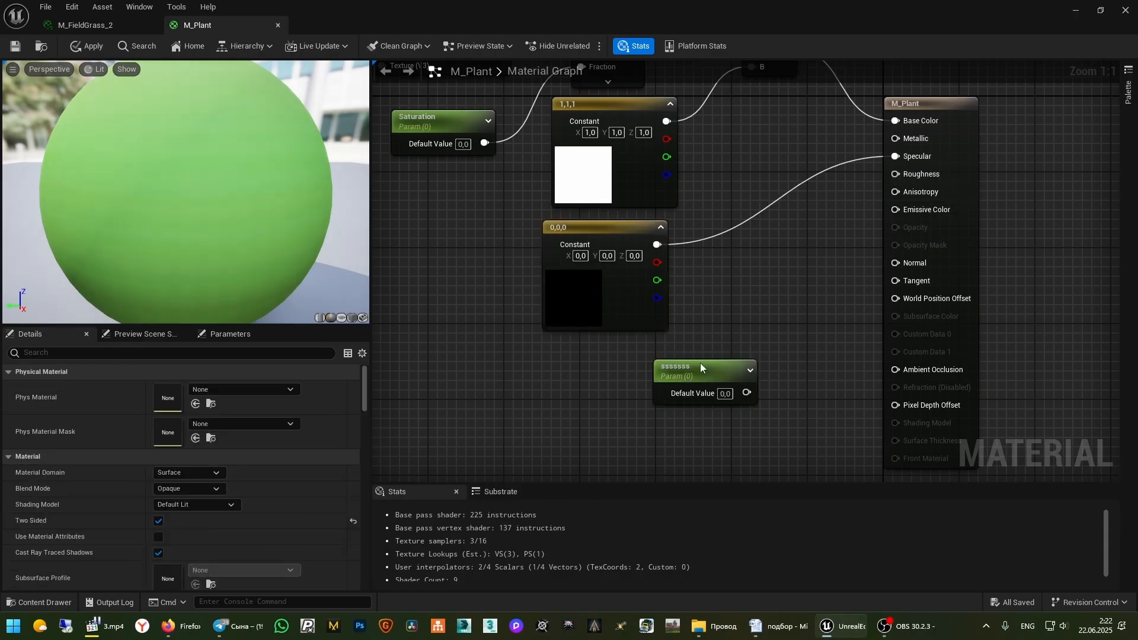
{"action": "left_click", "coordinate": [701, 362]}
{"action": "key", "text": "Delete"}
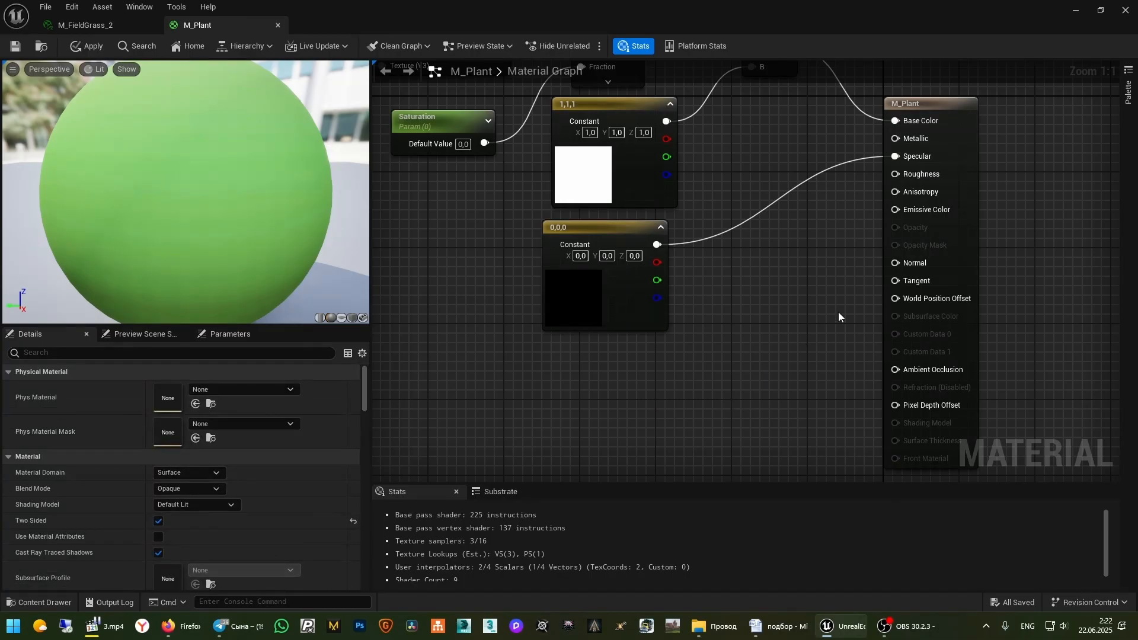
Promote the Roughness input to a Roughness parameter and place it beside the constants
{"action": "right_click", "coordinate": [931, 177]}
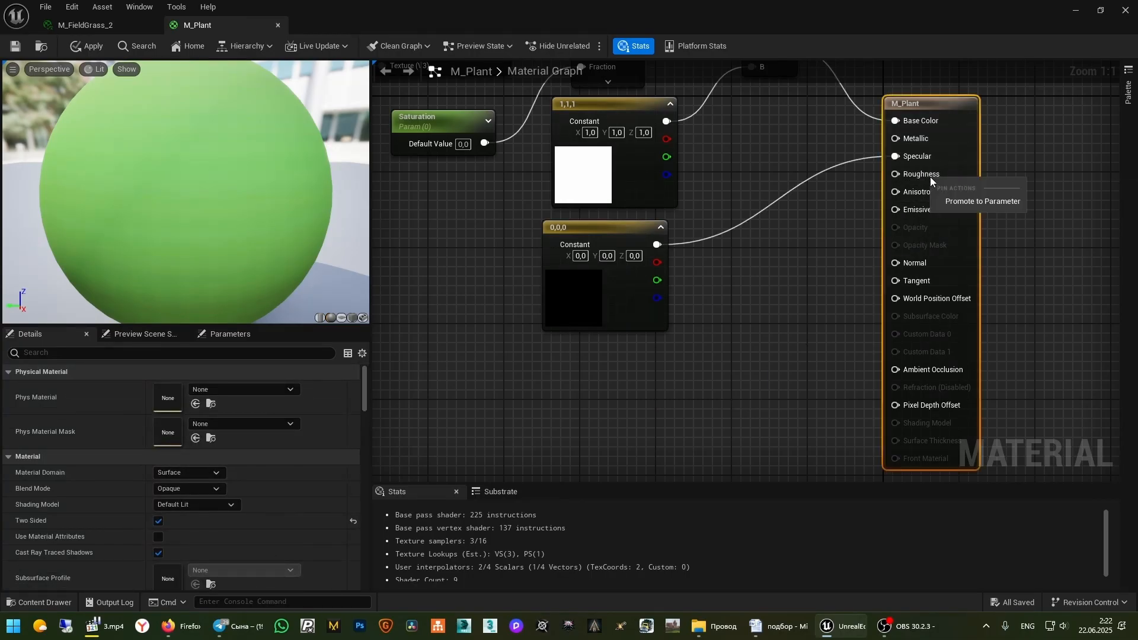
{"action": "left_click", "coordinate": [983, 202]}
{"action": "left_click_drag", "start_coordinate": [834, 105], "coordinate": [550, 352]}
{"action": "left_click", "coordinate": [795, 358]}
{"action": "scroll", "coordinate": [798, 355], "scroll_direction": "down", "scroll_amount": 5}
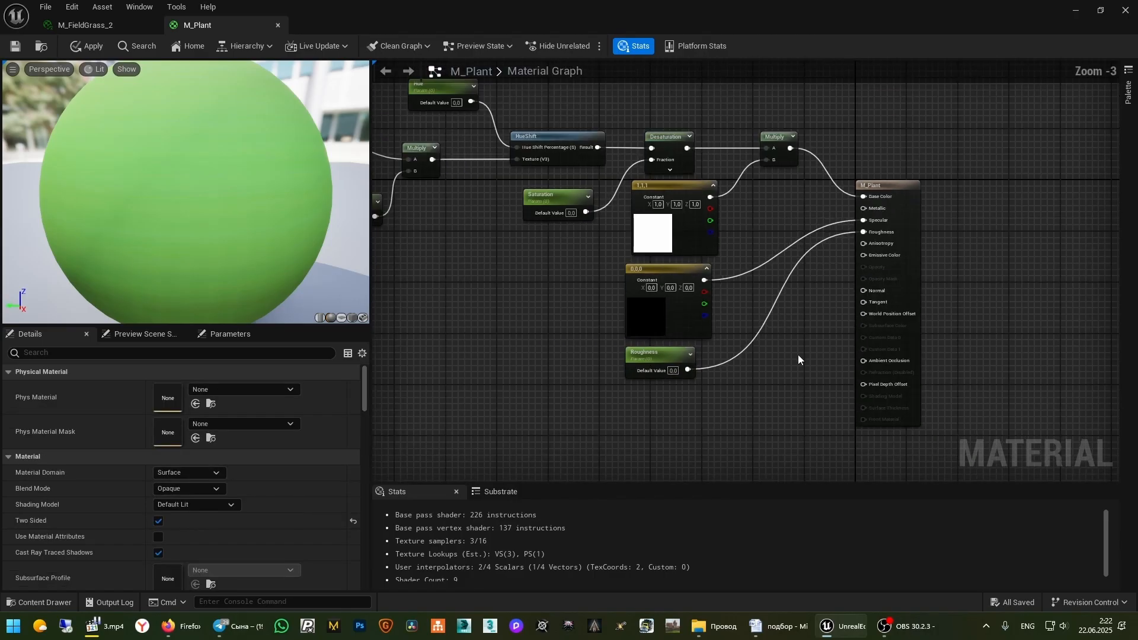
{"action": "right_click_drag", "start_coordinate": [792, 372], "coordinate": [892, 444]}
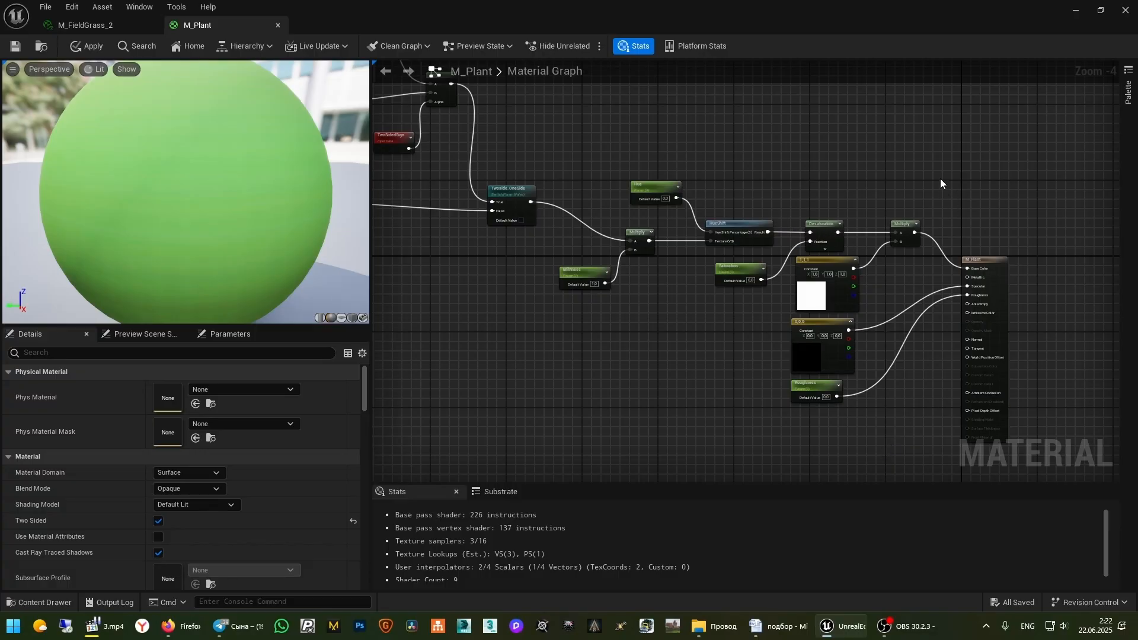
Frame the color-correction nodes in a comment titled 'Color Correct'
{"action": "scroll", "coordinate": [884, 320], "scroll_direction": "up", "scroll_amount": 1}
{"action": "left_click_drag", "start_coordinate": [941, 178], "coordinate": [435, 312]}
{"action": "key", "text": "c"}
{"action": "double_click", "coordinate": [503, 121]}
{"action": "type", "text": "Color Correct"}
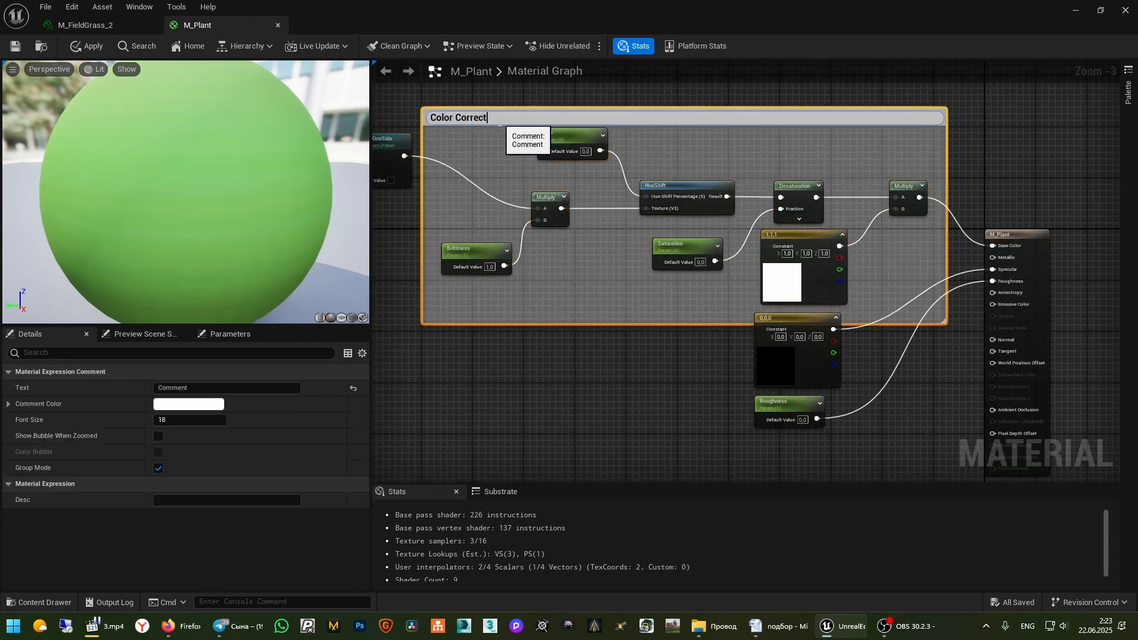
{"action": "key", "text": "Return"}
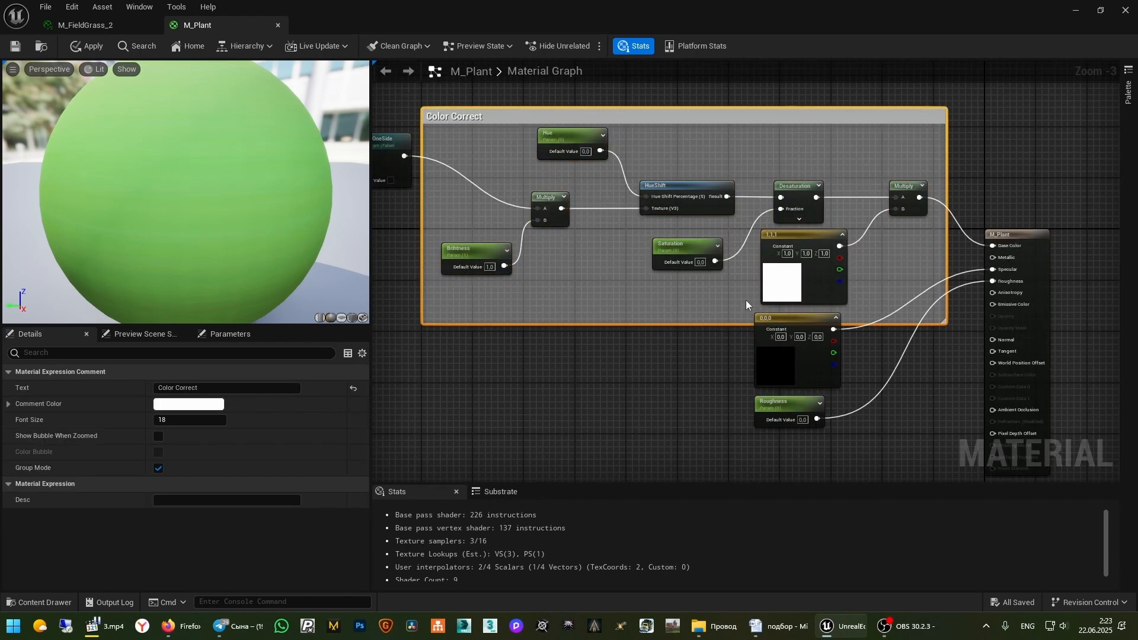
{"action": "left_click", "coordinate": [746, 301]}
{"action": "left_click_drag", "start_coordinate": [928, 324], "coordinate": [929, 310]}
{"action": "left_click_drag", "start_coordinate": [695, 116], "coordinate": [682, 104]}
Frame the texture, two-sided blend and Twoside_OneSide nodes in a 'Diffuse' comment
{"action": "right_click_drag", "start_coordinate": [492, 359], "coordinate": [848, 461]}
{"action": "left_click_drag", "start_coordinate": [725, 242], "coordinate": [705, 242]}
{"action": "right_click_drag", "start_coordinate": [477, 385], "coordinate": [779, 448]}
{"action": "scroll", "coordinate": [824, 309], "scroll_direction": "down", "scroll_amount": 1}
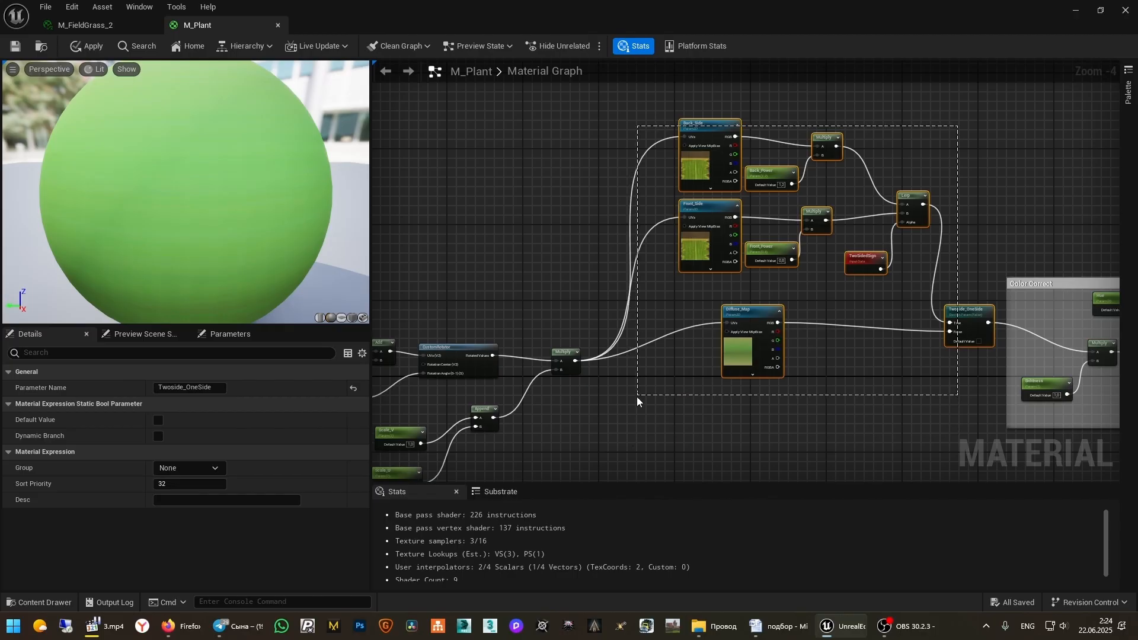
{"action": "key", "text": "c"}
{"action": "left_click_drag", "start_coordinate": [973, 98], "coordinate": [647, 428]}
{"action": "type", "text": "c"}
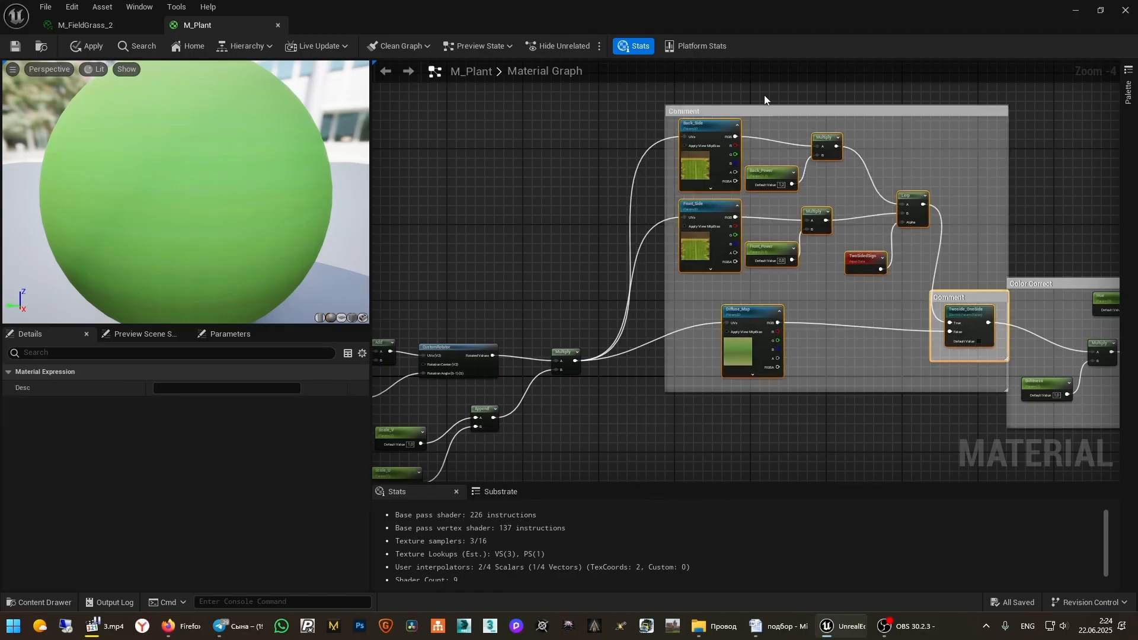
{"action": "type", "text": "Diff"}
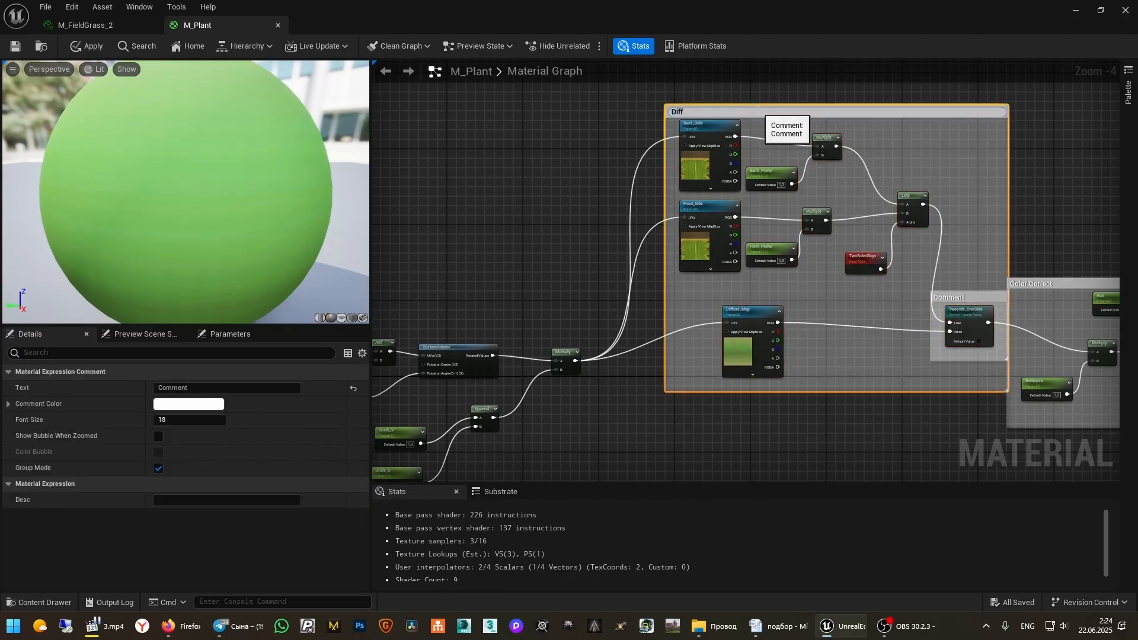
{"action": "type", "text": "use"}
{"action": "key", "text": "Return"}
Frame the texture coordinate nodes in a comment titled 'Coordinates'
{"action": "right_click_drag", "start_coordinate": [538, 210], "coordinate": [848, 122]}
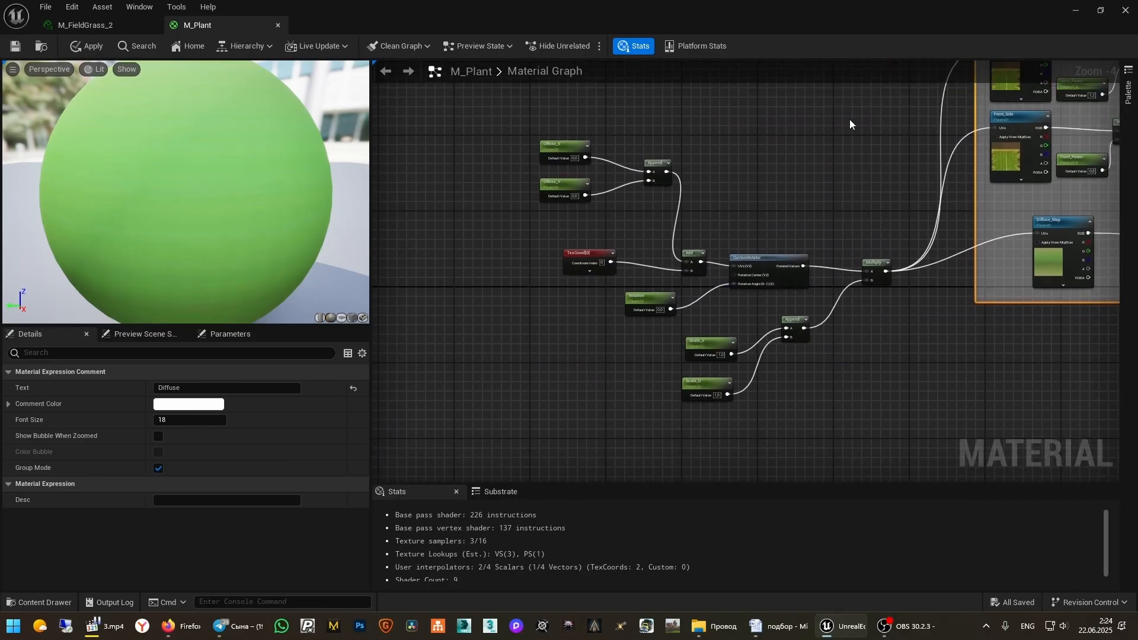
{"action": "left_click_drag", "start_coordinate": [848, 120], "coordinate": [499, 441]}
{"action": "key", "text": "c"}
{"action": "key", "text": "c"}
{"action": "key", "text": "c"}
{"action": "type", "text": "c"}
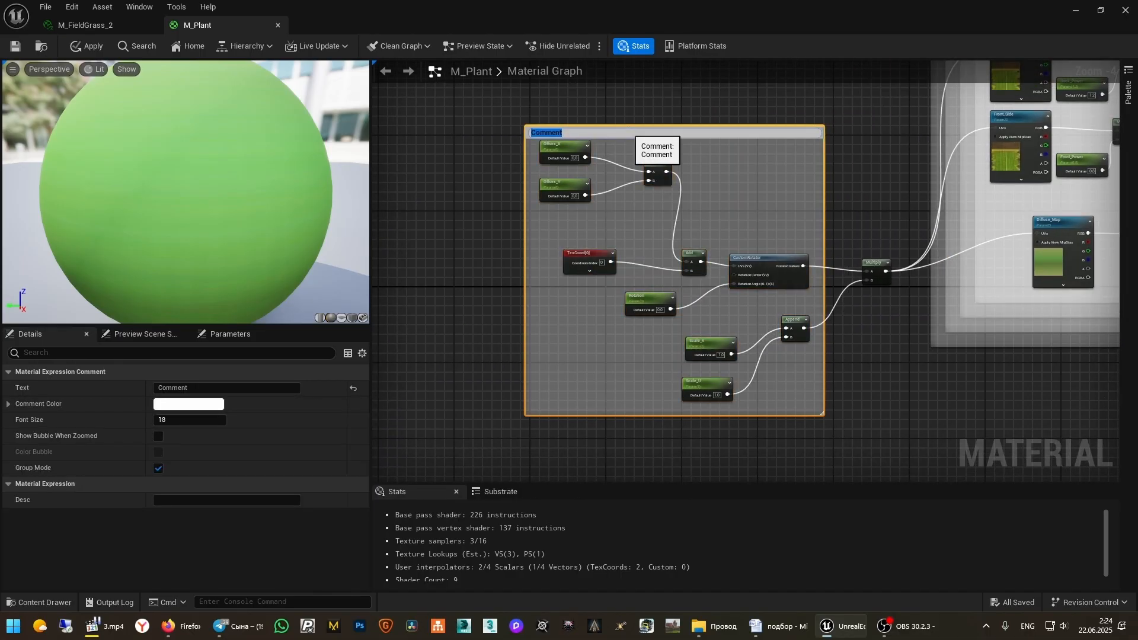
{"action": "type", "text": "Coordinates"}
{"action": "key", "text": "Return"}
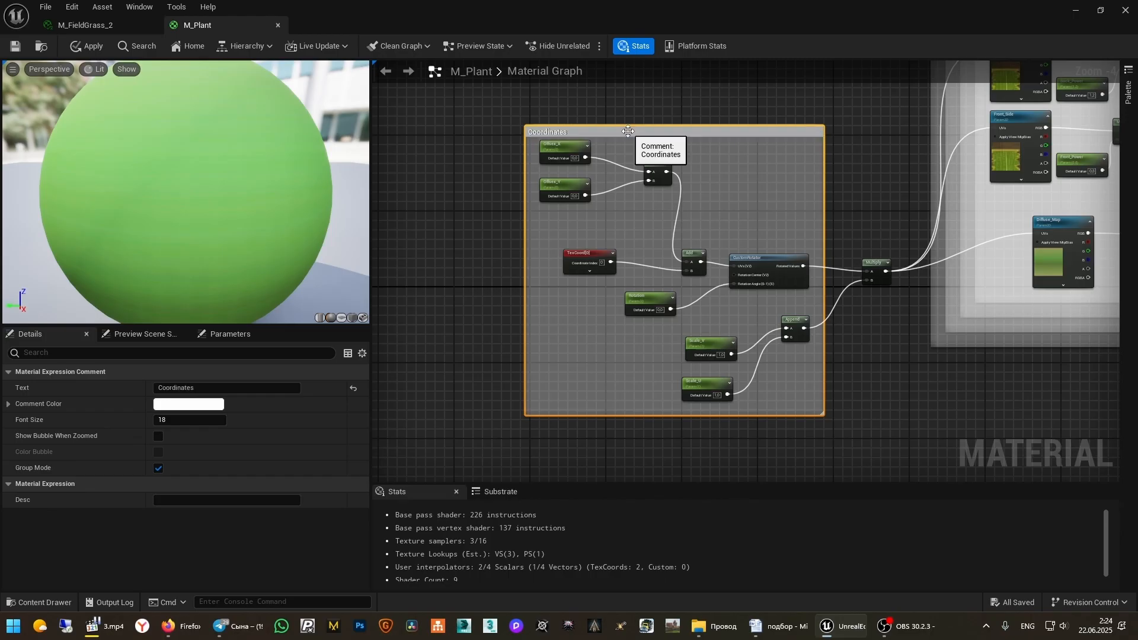
{"action": "left_click", "coordinate": [1038, 395]}
{"action": "right_click_drag", "start_coordinate": [1037, 395], "coordinate": [757, 450]}
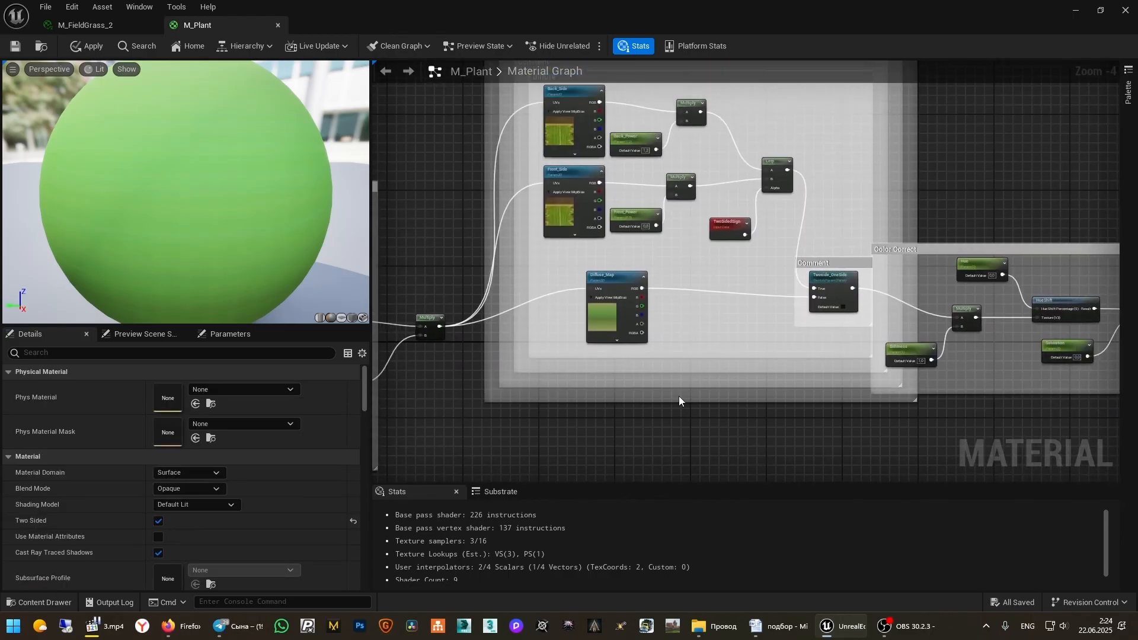
Delete the extra outer comment boxes and nudge the Diffuse group up-left
{"action": "right_click_drag", "start_coordinate": [571, 207], "coordinate": [610, 406]}
{"action": "left_click", "coordinate": [605, 243]}
{"action": "key", "text": "Delete"}
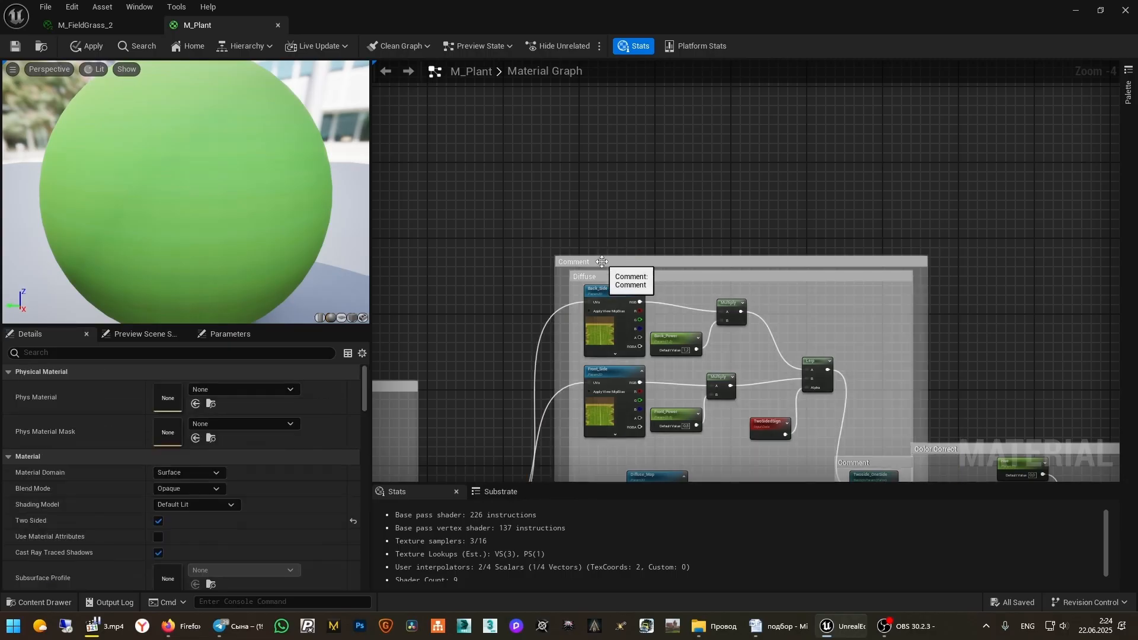
{"action": "left_click", "coordinate": [603, 263]}
{"action": "key", "text": "Delete"}
{"action": "left_click_drag", "start_coordinate": [640, 280], "coordinate": [626, 271]}
{"action": "right_click_drag", "start_coordinate": [907, 242], "coordinate": [770, 173]}
Tidy the graph by shifting the material output right and the 0,0,0 constant and Roughness nodes left
{"action": "scroll", "coordinate": [771, 173], "scroll_direction": "down", "scroll_amount": 4}
{"action": "scroll", "coordinate": [771, 173], "scroll_direction": "up", "scroll_amount": 4}
{"action": "left_click_drag", "start_coordinate": [807, 231], "coordinate": [875, 230]}
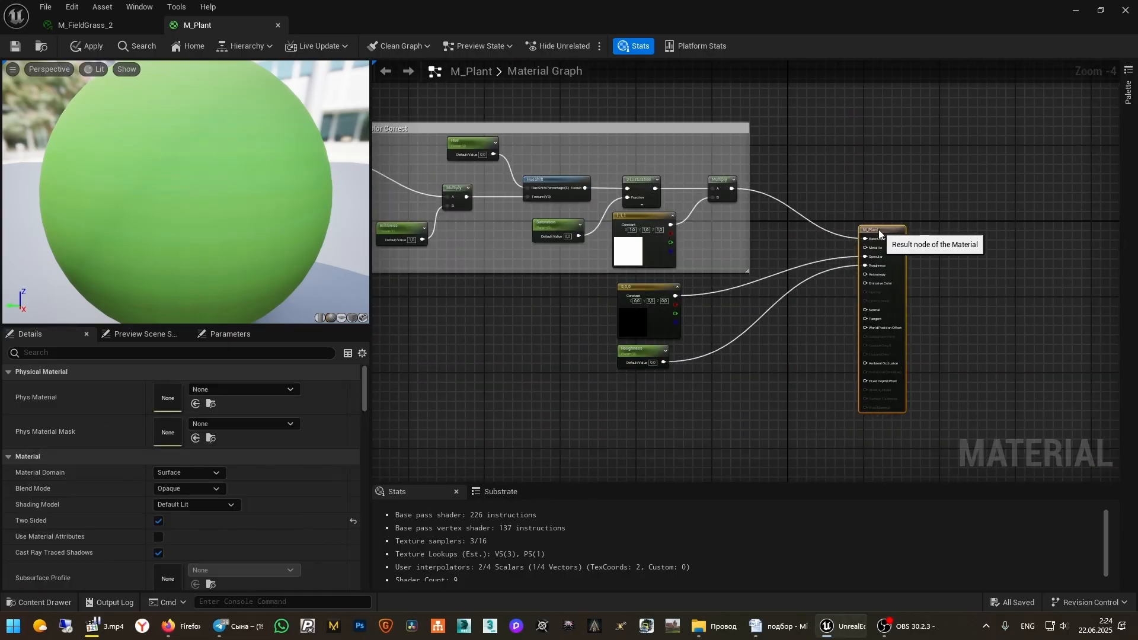
{"action": "left_click_drag", "start_coordinate": [645, 287], "coordinate": [626, 282]}
{"action": "left_click_drag", "start_coordinate": [641, 353], "coordinate": [621, 349]}
Convert the white 1,1,1 constant into a parameter
{"action": "scroll", "coordinate": [506, 323], "scroll_direction": "up", "scroll_amount": 4}
{"action": "right_click_drag", "start_coordinate": [505, 323], "coordinate": [673, 436]}
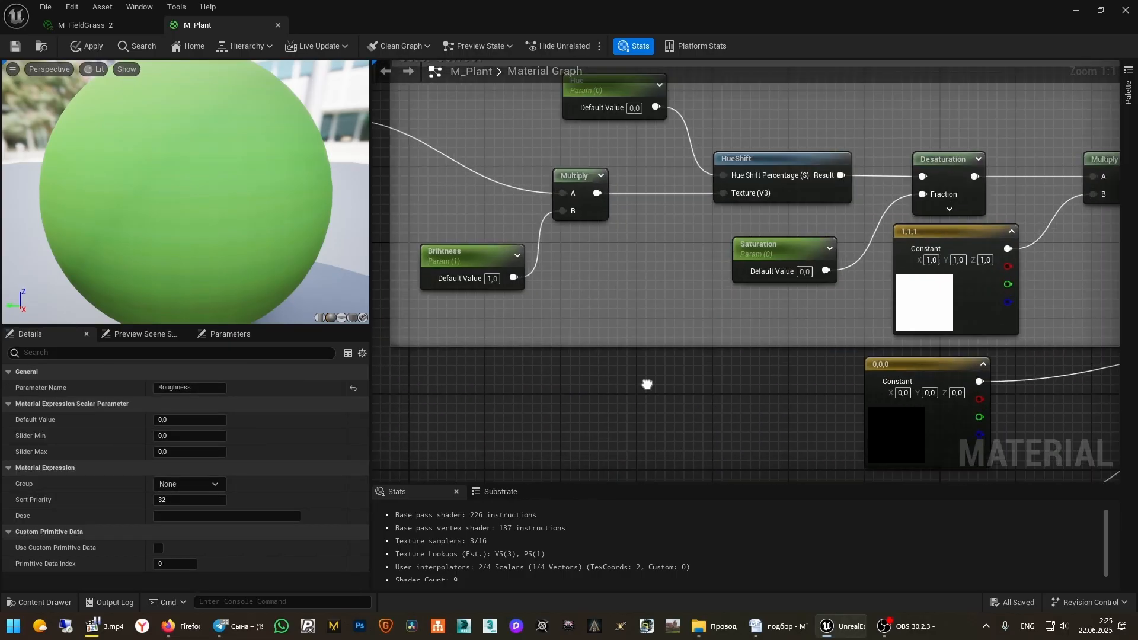
{"action": "right_click_drag", "start_coordinate": [648, 386], "coordinate": [702, 456]}
{"action": "left_click", "coordinate": [503, 316]}
{"action": "left_click", "coordinate": [664, 149], "text": "ctrl"}
{"action": "left_click", "coordinate": [847, 338], "text": "ctrl"}
{"action": "right_click_drag", "start_coordinate": [914, 326], "coordinate": [674, 303]}
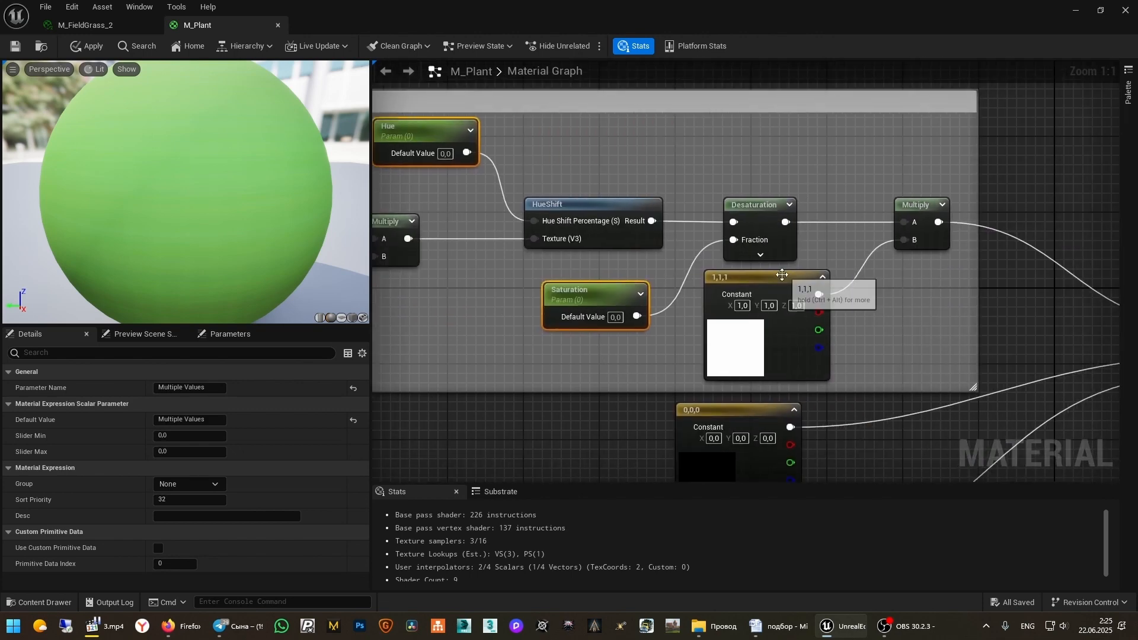
{"action": "left_click", "coordinate": [782, 275], "text": "ctrl"}
{"action": "right_click_drag", "start_coordinate": [711, 386], "coordinate": [962, 396]}
{"action": "right_click", "coordinate": [1006, 285]}
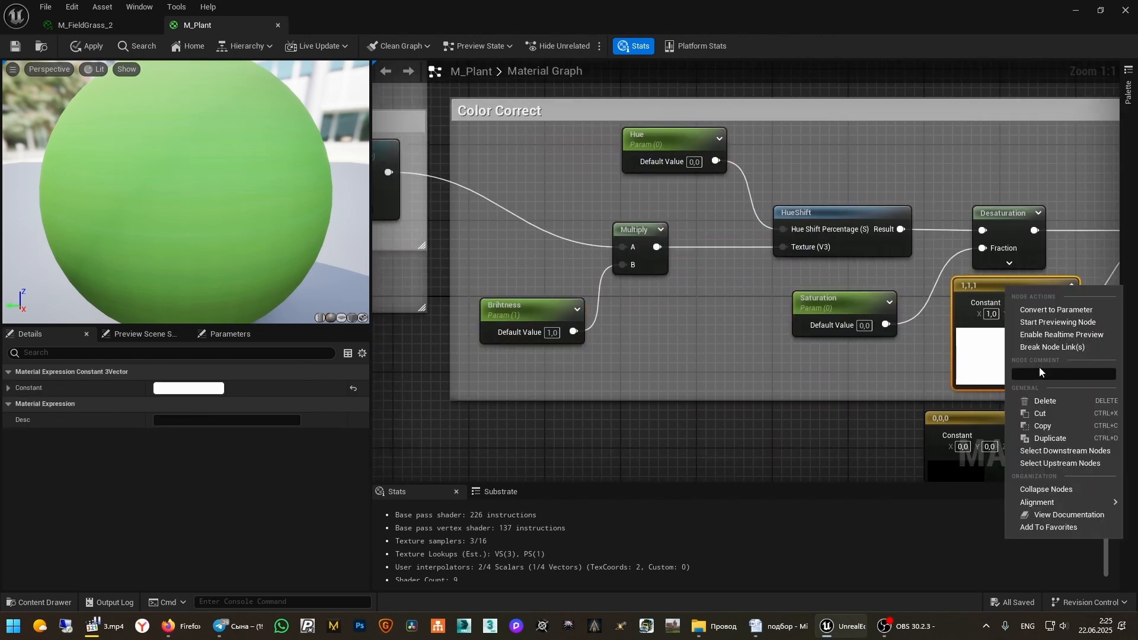
{"action": "left_click", "coordinate": [1067, 312]}
Rename the new color parameter to Add_ColorTo_Diffuse
{"action": "right_click_drag", "start_coordinate": [1067, 315], "coordinate": [672, 329]}
{"action": "double_click", "coordinate": [672, 328]}
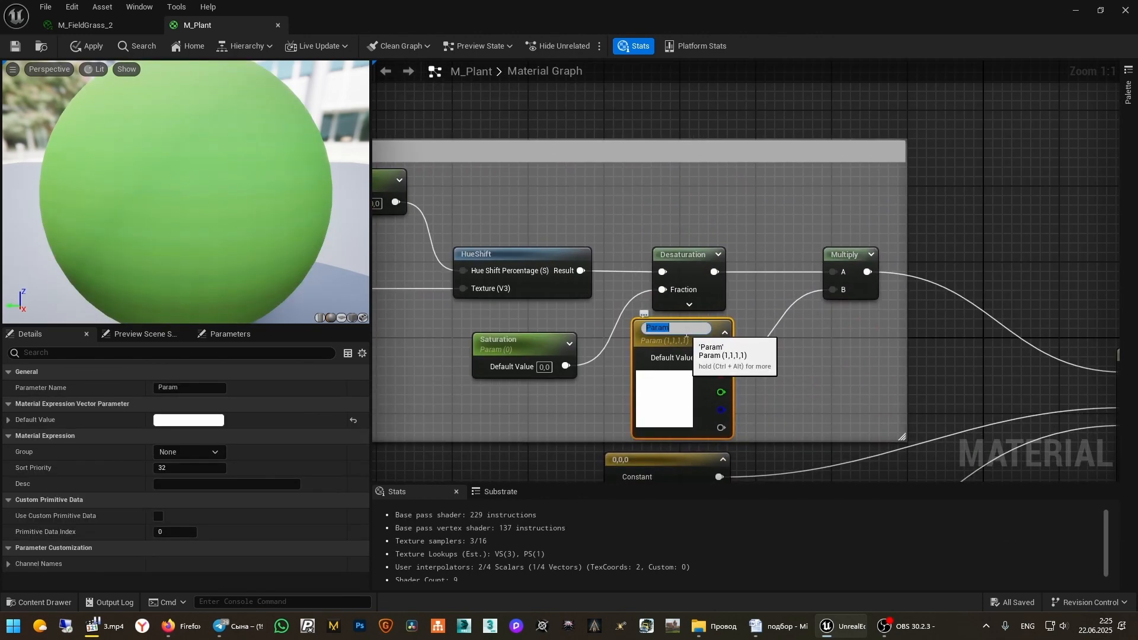
{"action": "type", "text": "Add_Color_"}
{"action": "key", "text": "BackSpace"}
{"action": "type", "text": "Ti_Diffuse"}
{"action": "key", "text": "Return"}
Put the Saturation, Brightness and Hue parameters in group '2 - Color_correct'
{"action": "scroll", "coordinate": [687, 336], "scroll_direction": "down", "scroll_amount": 1}
{"action": "left_click", "coordinate": [556, 346], "text": "shift"}
{"action": "right_click_drag", "start_coordinate": [556, 345], "coordinate": [779, 351]}
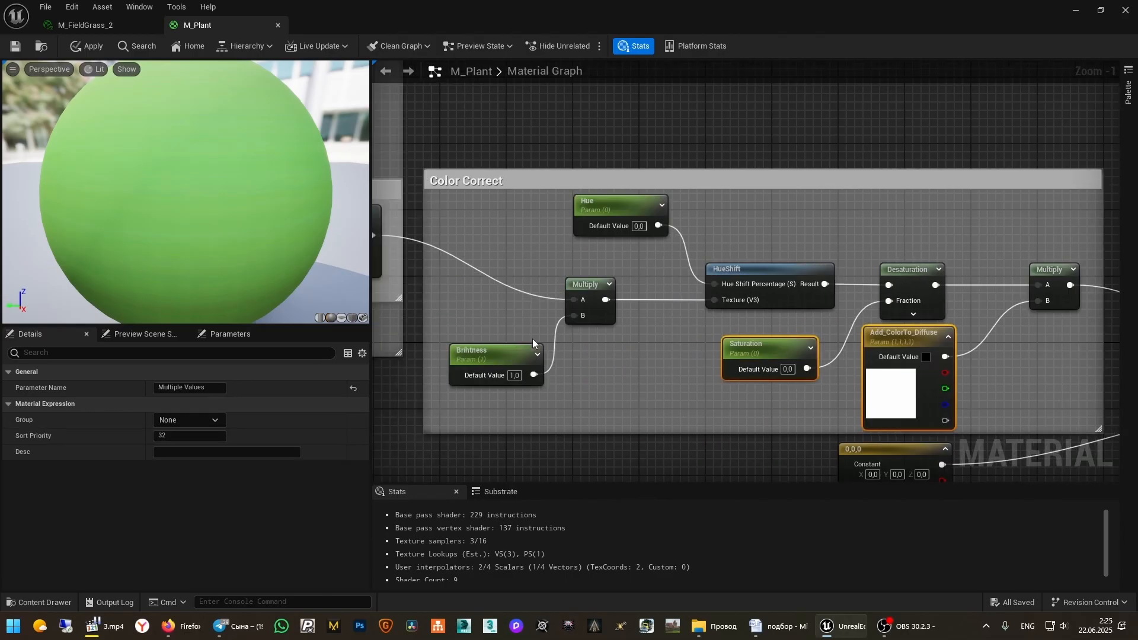
{"action": "left_click", "coordinate": [533, 349], "text": "shift"}
{"action": "left_click", "coordinate": [625, 219], "text": "shift"}
{"action": "right_click_drag", "start_coordinate": [624, 219], "coordinate": [628, 136]}
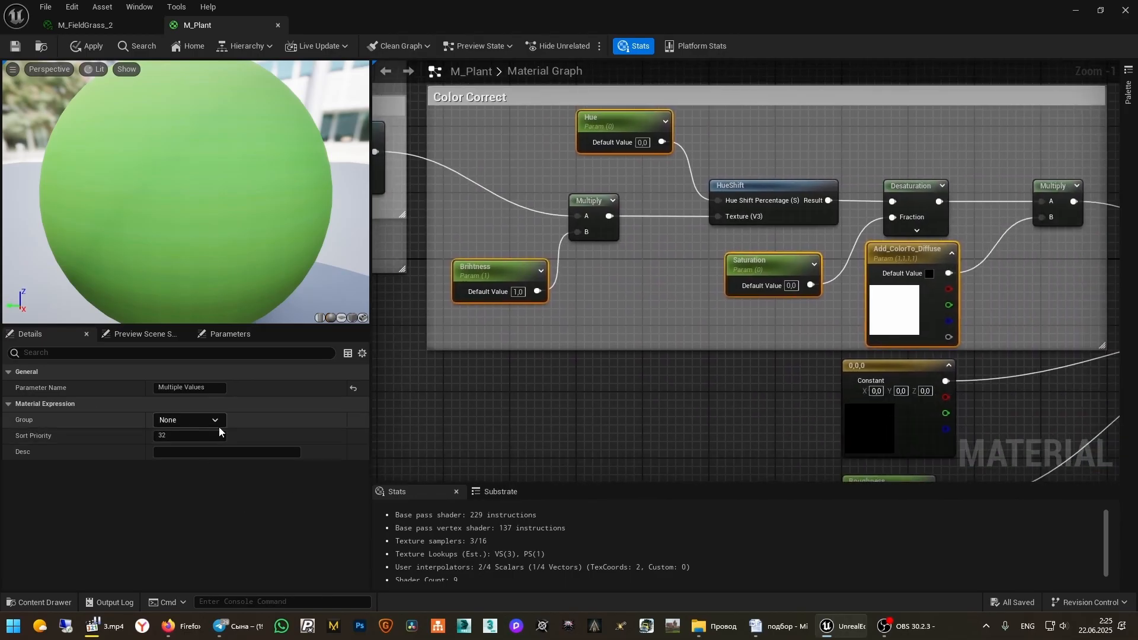
{"action": "left_click", "coordinate": [189, 420]}
{"action": "type", "text": "2 - Color_correct"}
Group Offset_X, Offset_Y, Rotation, Scale_V and Scale_U under '1 - Texture_Coordinate'
{"action": "scroll", "coordinate": [897, 418], "scroll_direction": "down", "scroll_amount": 5}
{"action": "right_click_drag", "start_coordinate": [527, 332], "coordinate": [697, 243]}
{"action": "scroll", "coordinate": [696, 243], "scroll_direction": "up", "scroll_amount": 5}
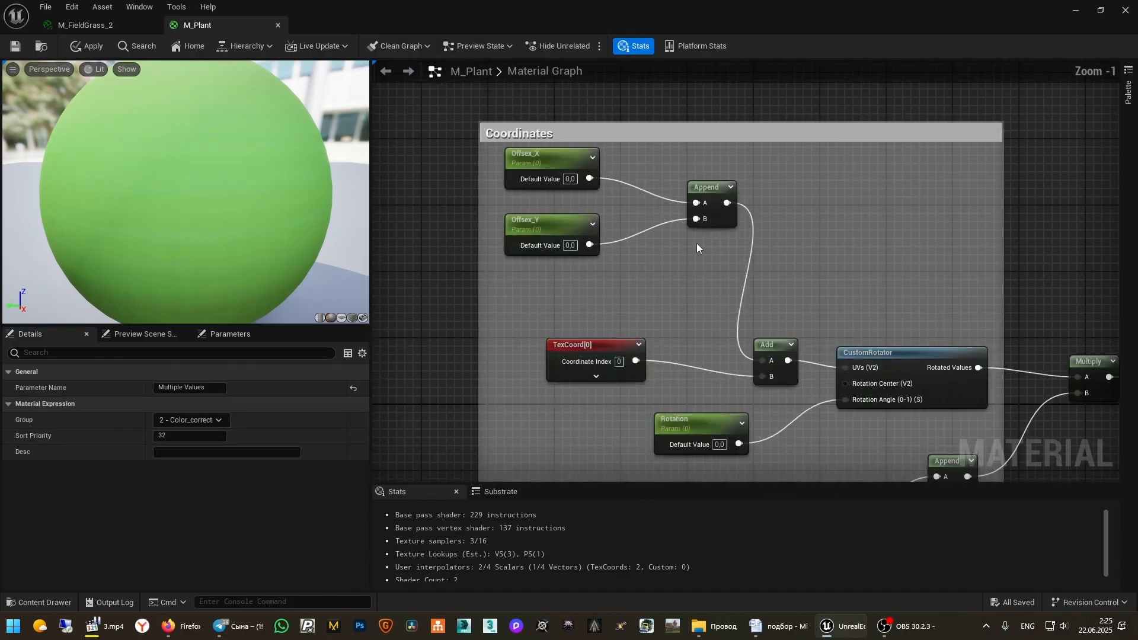
{"action": "left_click", "coordinate": [541, 157]}
{"action": "left_click", "coordinate": [560, 223], "text": "shift"}
{"action": "right_click_drag", "start_coordinate": [665, 386], "coordinate": [598, 265]}
{"action": "left_click", "coordinate": [620, 314], "text": "shift"}
{"action": "left_click", "coordinate": [744, 387], "text": "shift"}
{"action": "left_click", "coordinate": [730, 453], "text": "shift"}
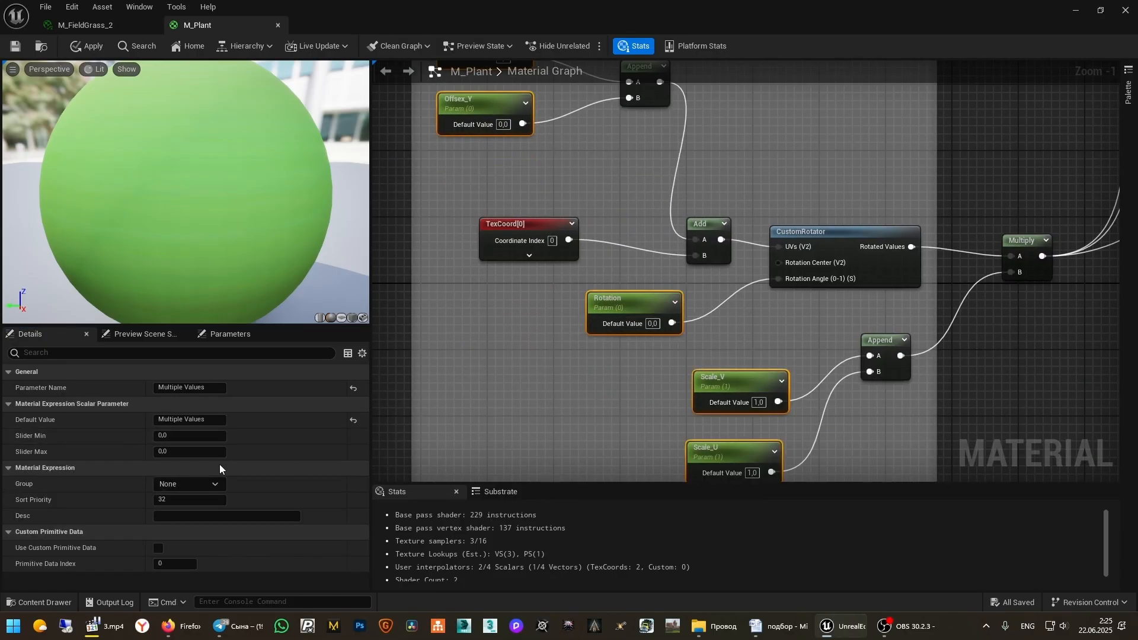
{"action": "left_click", "coordinate": [184, 485]}
{"action": "type", "text": "1 - Tex"}
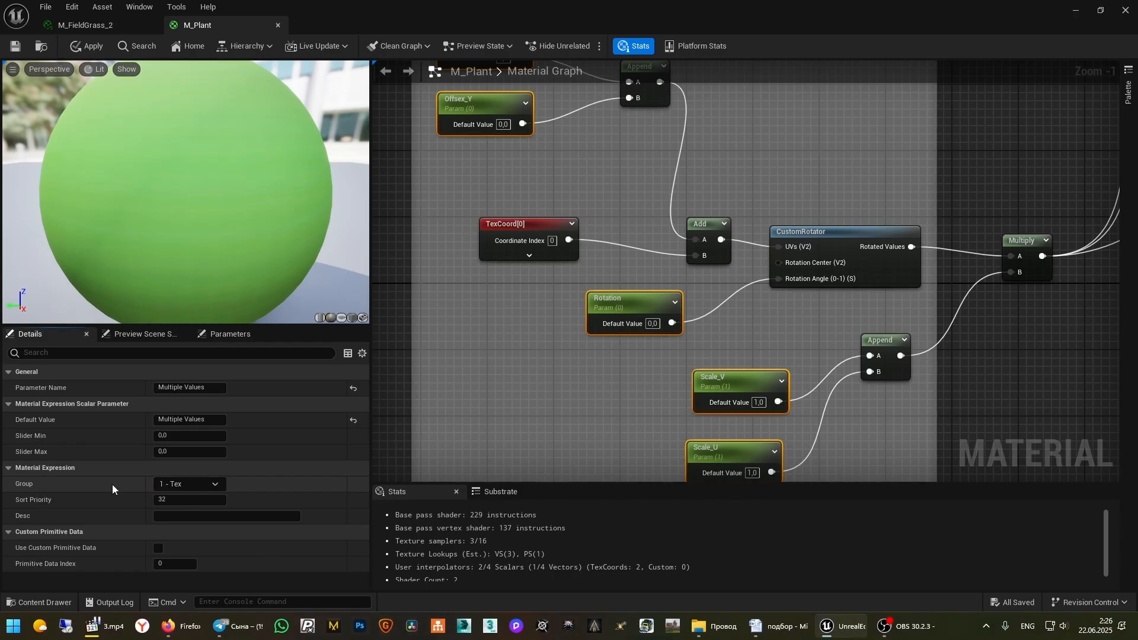
{"action": "type", "text": "ture_Coordina"}
{"action": "type", "text": "te"}
{"action": "key", "text": "Return"}
{"action": "scroll", "coordinate": [756, 339], "scroll_direction": "down", "scroll_amount": 6}
{"action": "scroll", "coordinate": [831, 282], "scroll_direction": "up", "scroll_amount": 5}
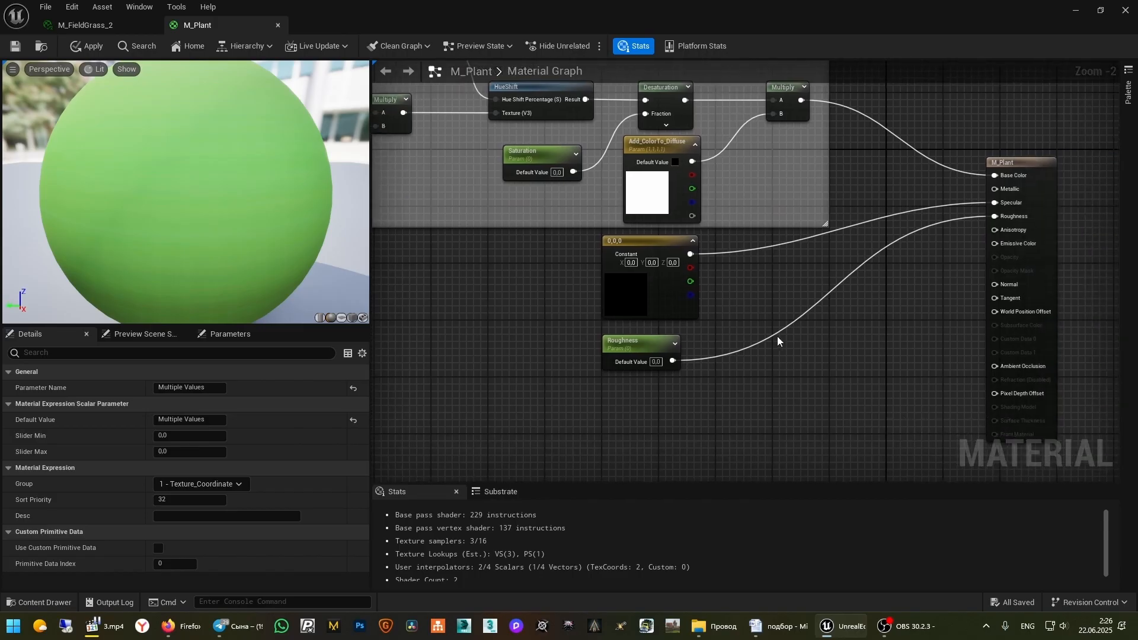
{"action": "right_click_drag", "start_coordinate": [777, 336], "coordinate": [825, 417]}
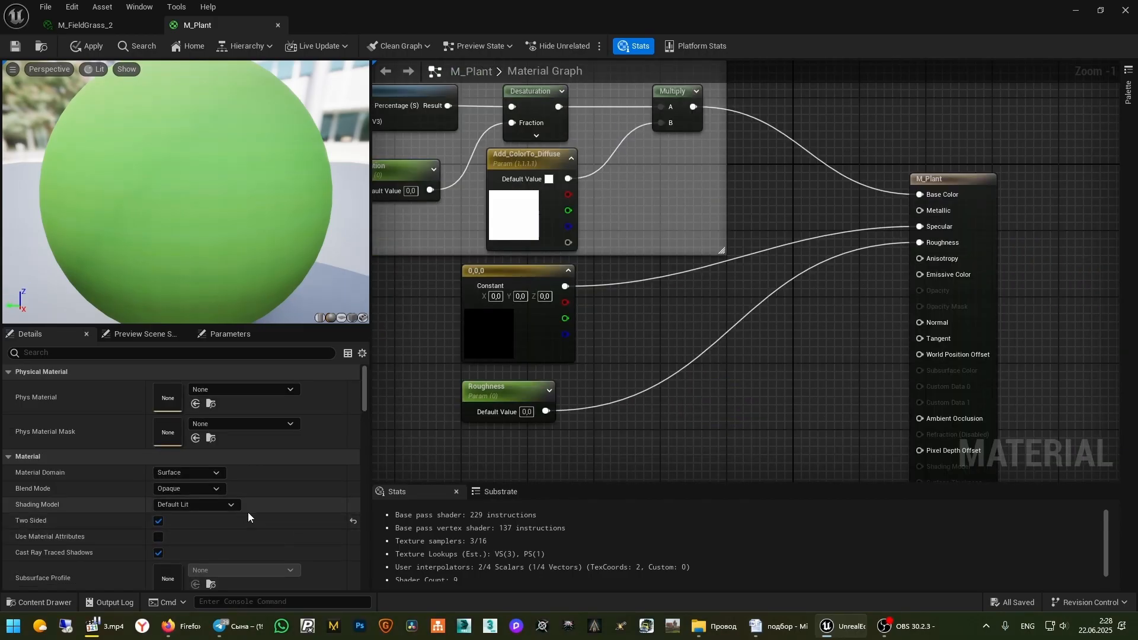
Set M_Plant's Shading Model to Two Sided Foliage to expose Subsurface Color
{"action": "left_click", "coordinate": [230, 507]}
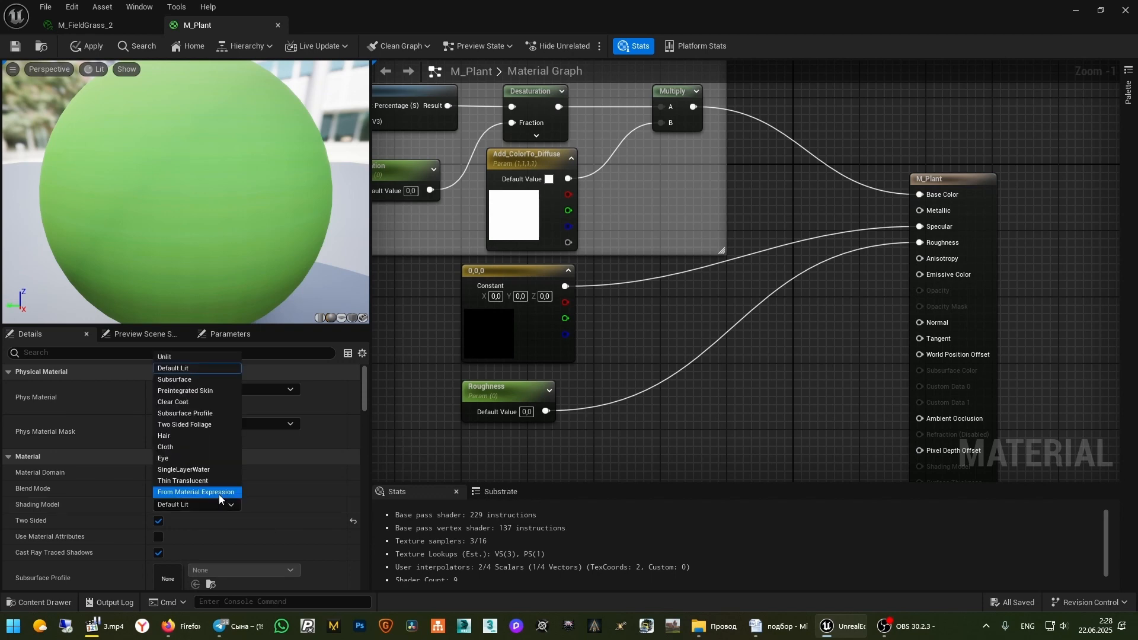
{"action": "left_click", "coordinate": [218, 425]}
{"action": "right_click_drag", "start_coordinate": [721, 408], "coordinate": [692, 361]}
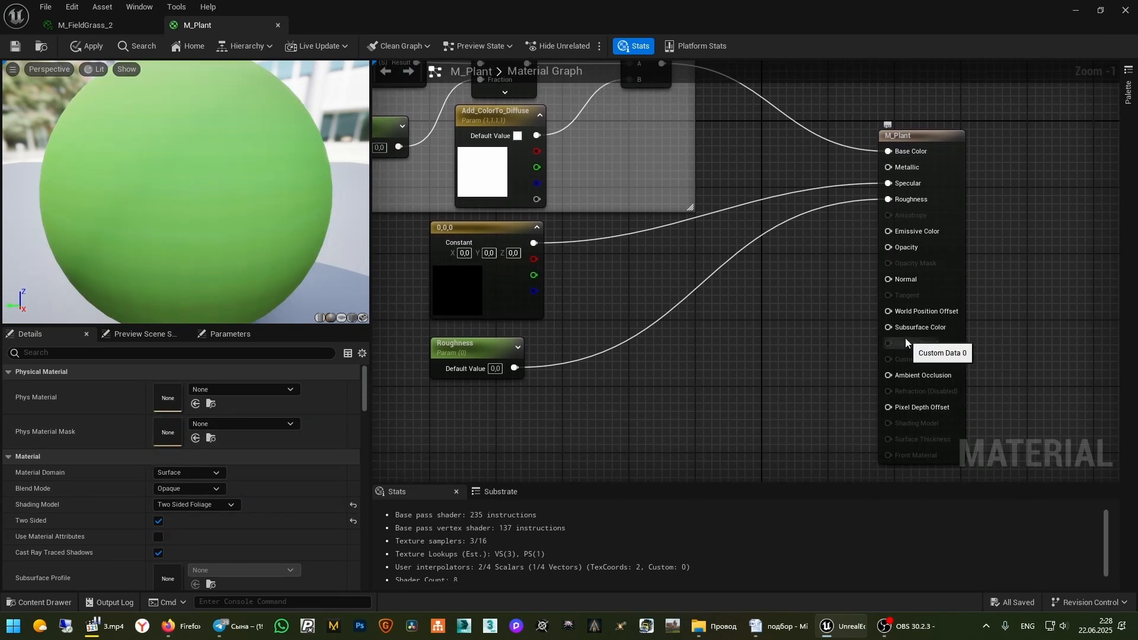
{"action": "right_click_drag", "start_coordinate": [763, 334], "coordinate": [747, 410]}
{"action": "scroll", "coordinate": [747, 409], "scroll_direction": "down", "scroll_amount": 1}
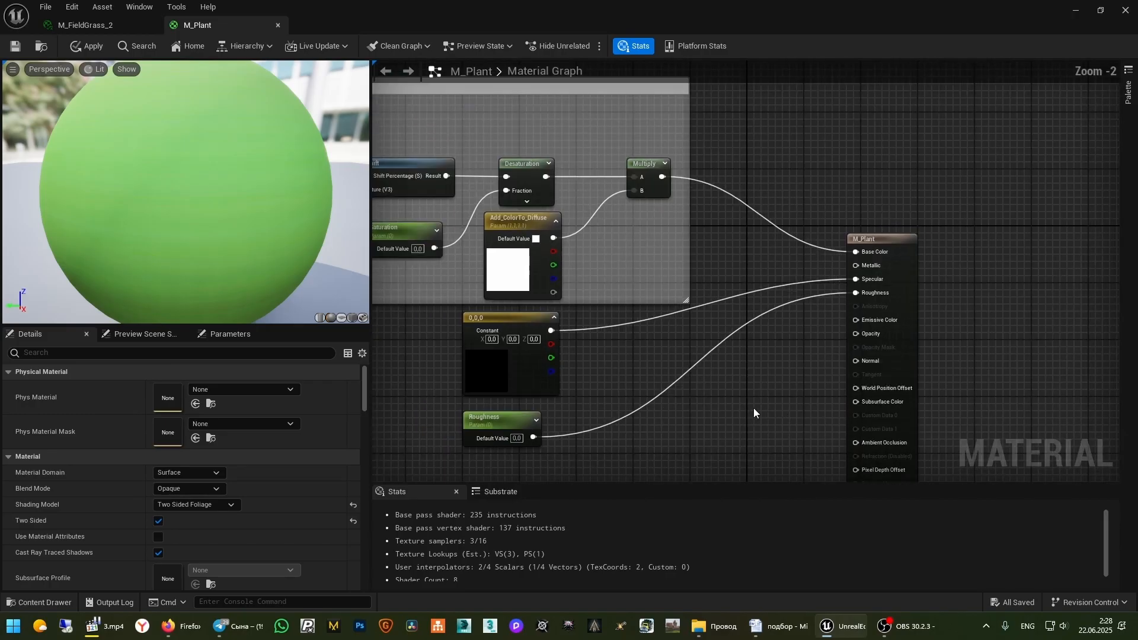
{"action": "right_click_drag", "start_coordinate": [763, 357], "coordinate": [764, 331]}
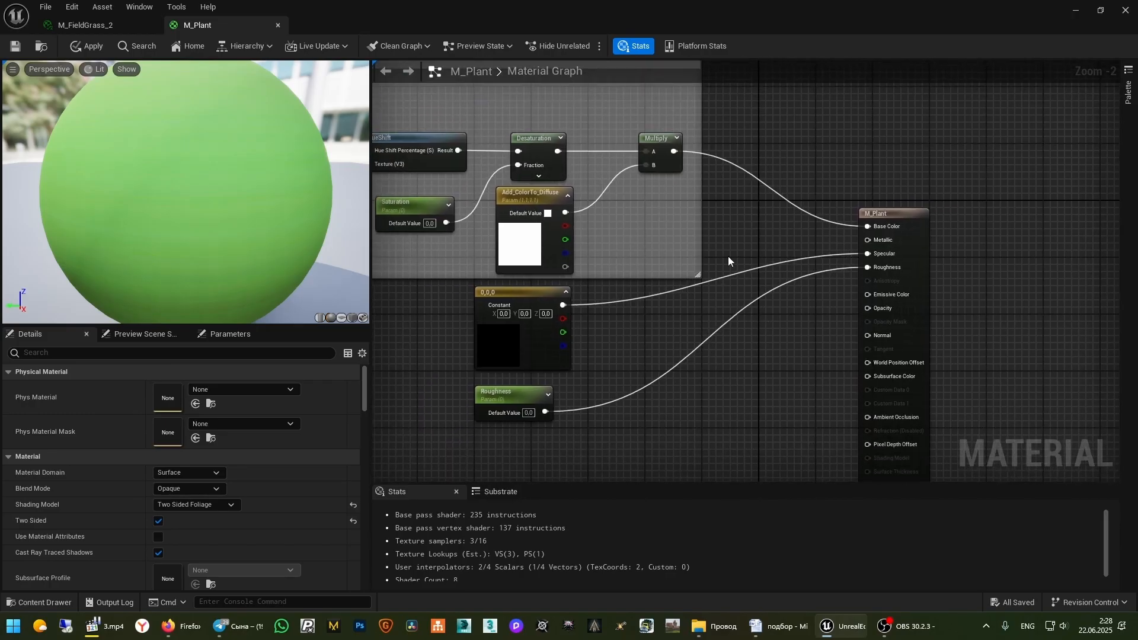
Add a Multiply node wired into the Subsurface Color input
{"action": "left_click", "coordinate": [767, 367]}
{"action": "scroll", "coordinate": [827, 398], "scroll_direction": "up", "scroll_amount": 1}
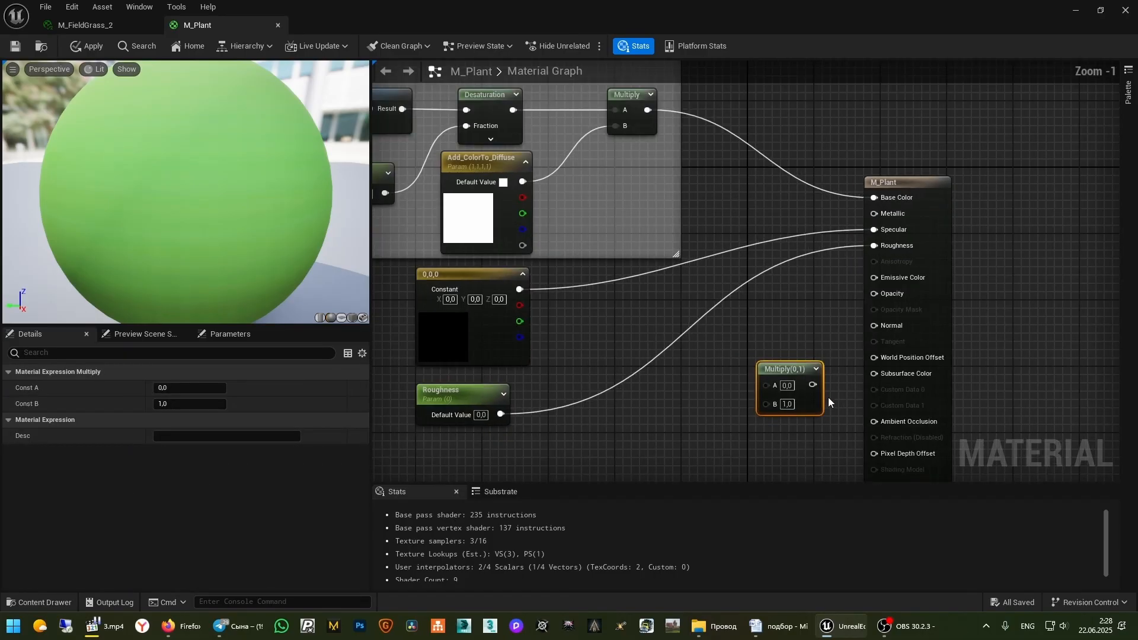
{"action": "left_click_drag", "start_coordinate": [813, 384], "coordinate": [876, 374]}
Create a scalar parameter SSS_Intensity and connect it to the Multiply's B input
{"action": "key", "text": "s"}
{"action": "left_click", "coordinate": [683, 415]}
{"action": "type", "text": "ss"}
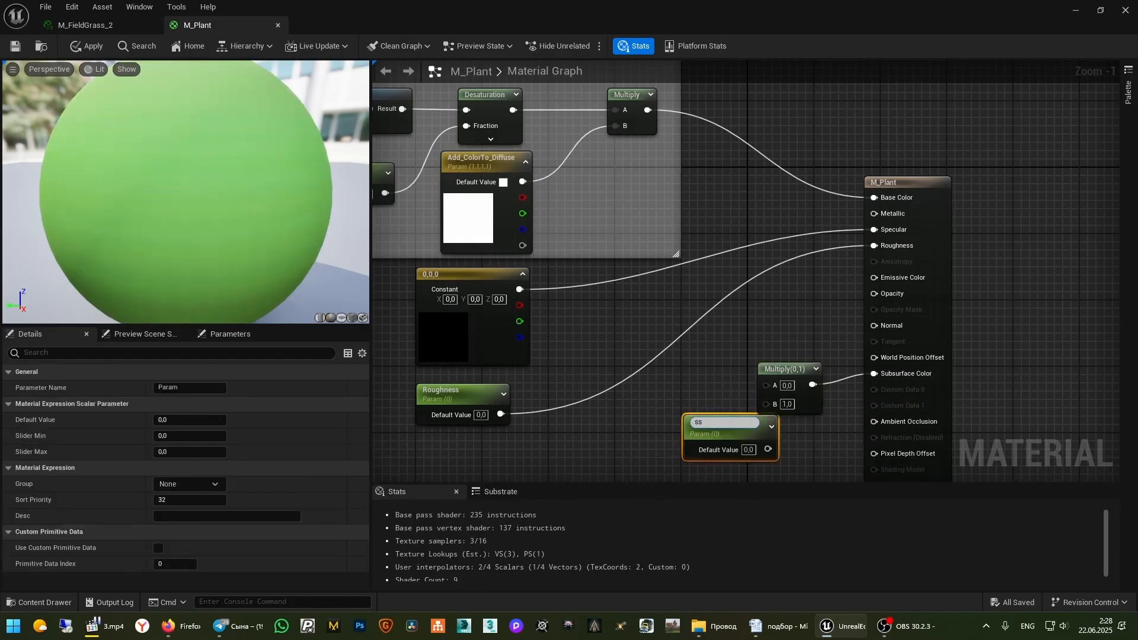
{"action": "key", "text": "Return"}
{"action": "double_click", "coordinate": [722, 423]}
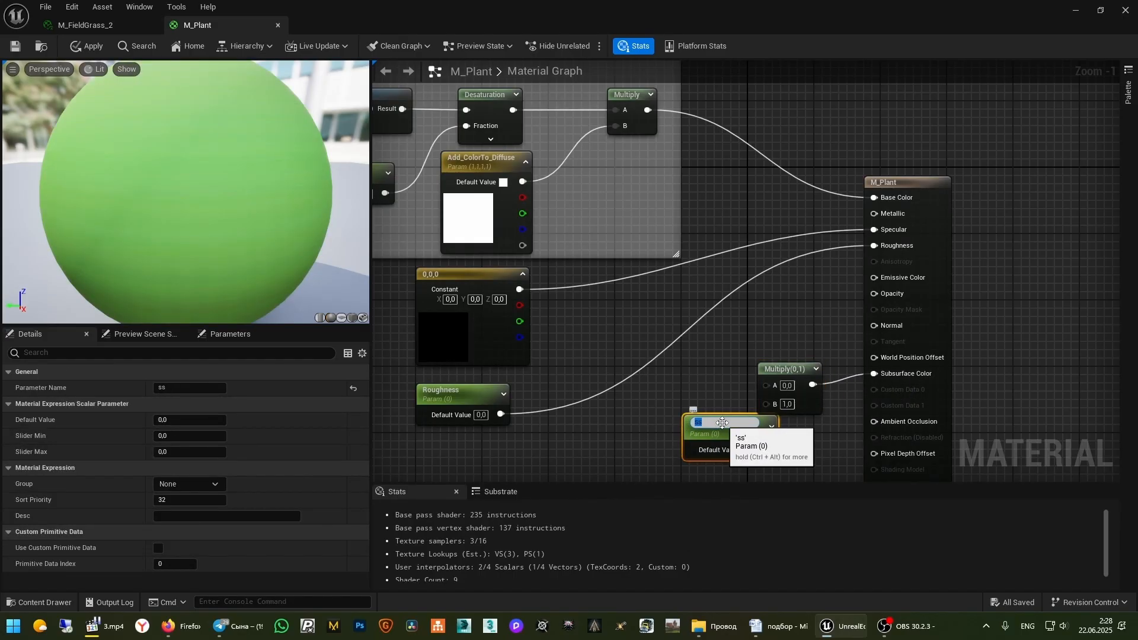
{"action": "type", "text": "SSS_Intensity"}
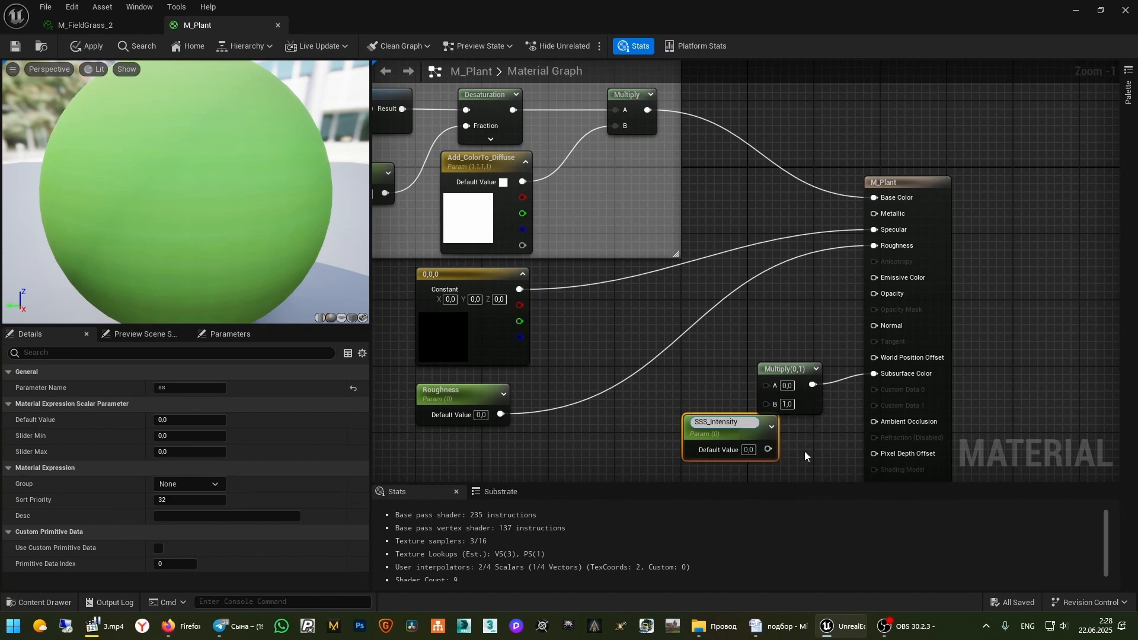
{"action": "key", "text": "Return"}
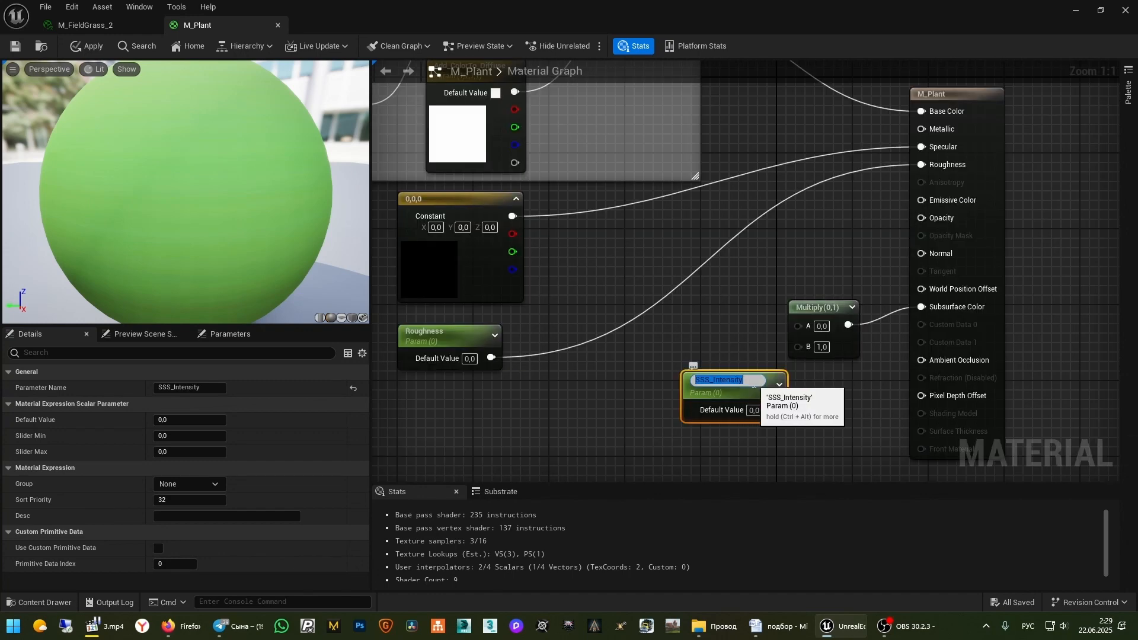
{"action": "left_click", "coordinate": [854, 406]}
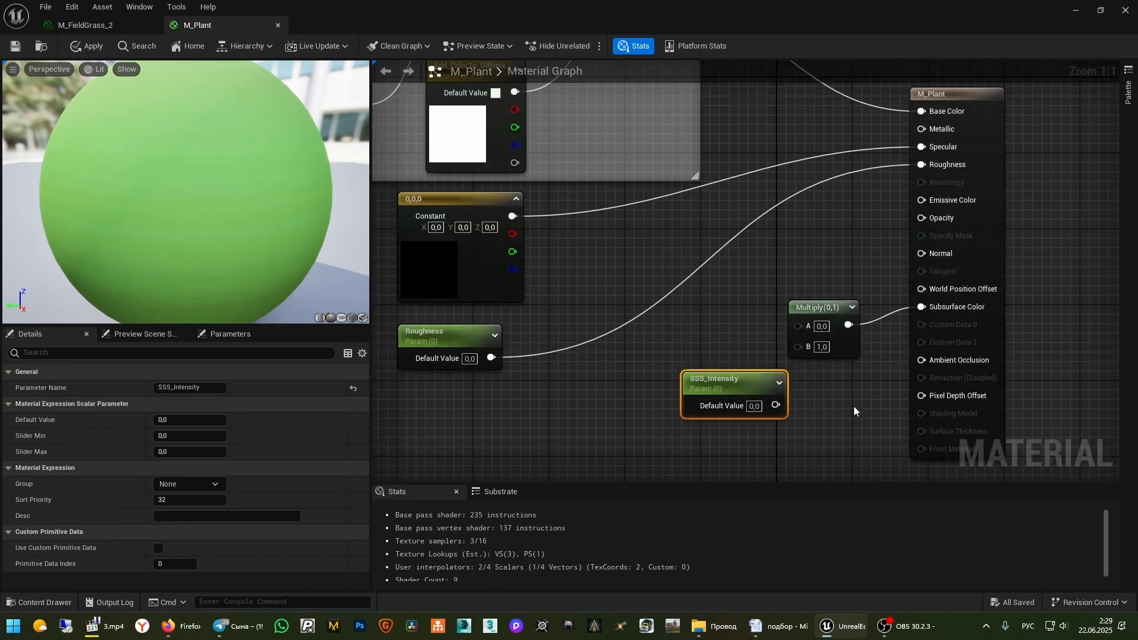
{"action": "left_click_drag", "start_coordinate": [781, 407], "coordinate": [799, 346]}
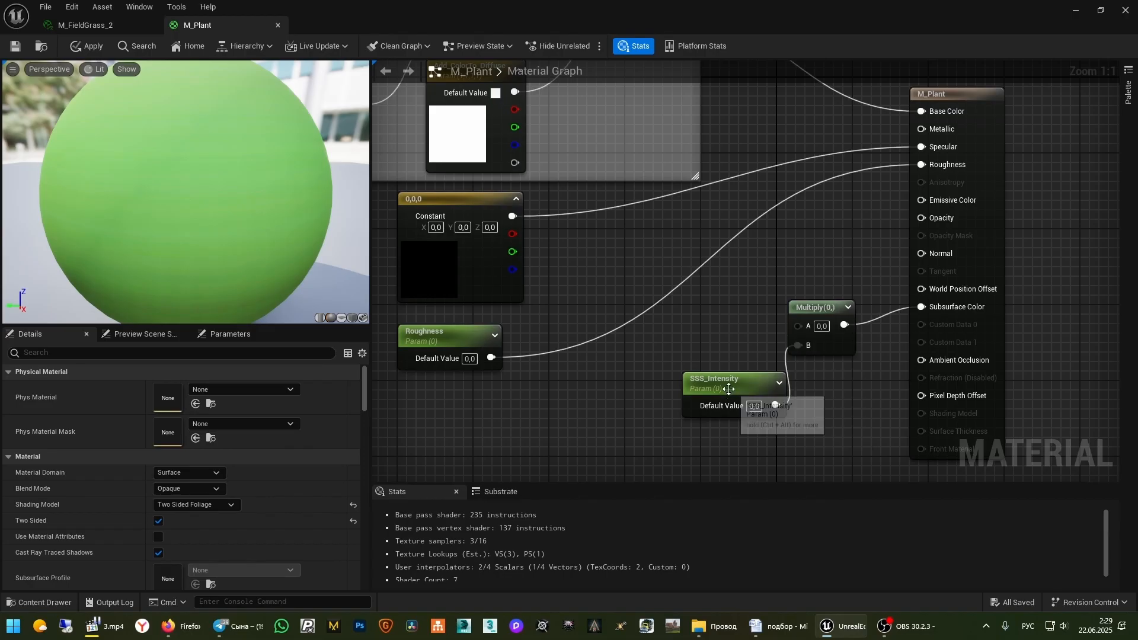
{"action": "left_click_drag", "start_coordinate": [729, 383], "coordinate": [692, 364]}
Feed the base color Multiply output into the new Multiply's A input
{"action": "right_click_drag", "start_coordinate": [842, 248], "coordinate": [837, 346]}
{"action": "scroll", "coordinate": [836, 344], "scroll_direction": "down", "scroll_amount": 1}
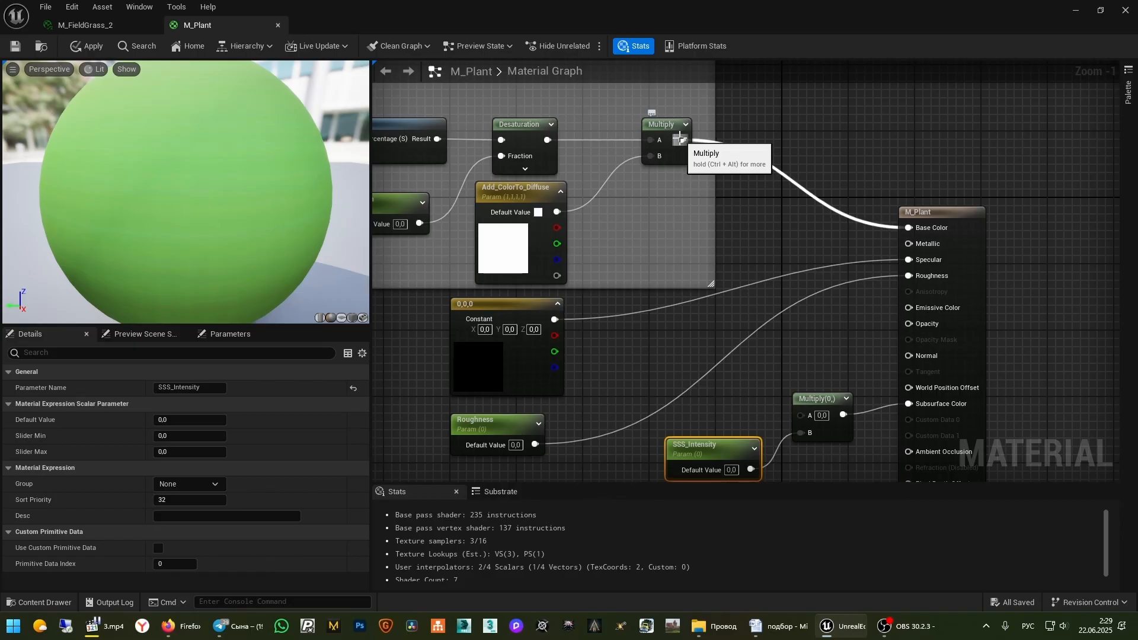
{"action": "left_click_drag", "start_coordinate": [681, 141], "coordinate": [800, 415]}
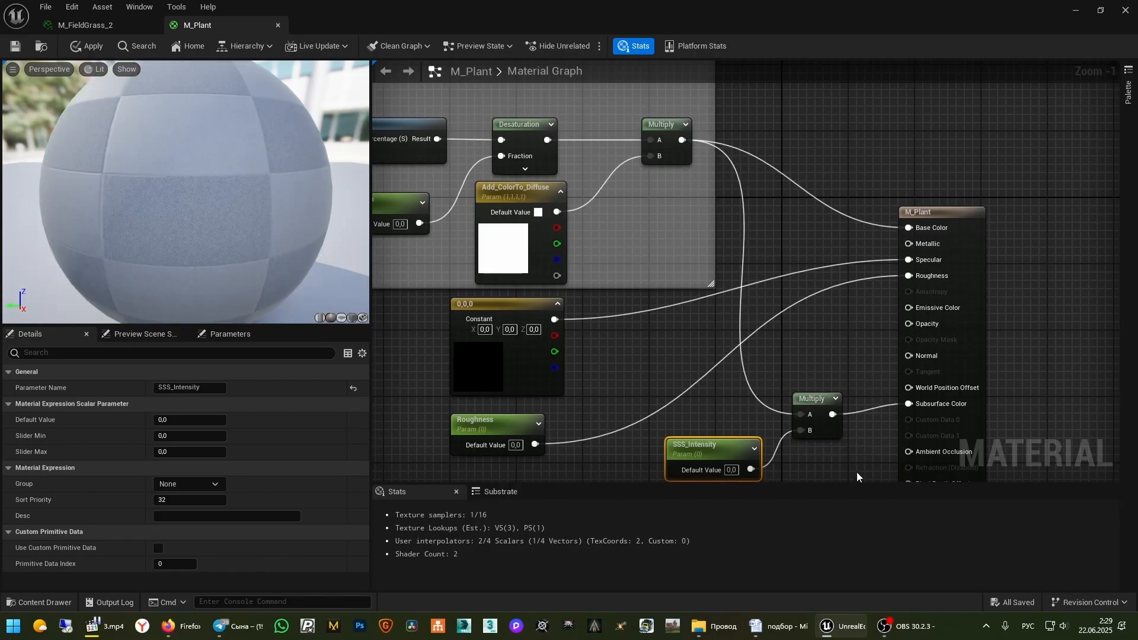
{"action": "mouse_move", "coordinate": [850, 451]}
{"action": "right_mouse_down"}
{"action": "mouse_move", "coordinate": [865, 394]}
{"action": "mouse_move", "coordinate": [878, 391]}
{"action": "mouse_move", "coordinate": [882, 321]}
{"action": "right_mouse_up"}
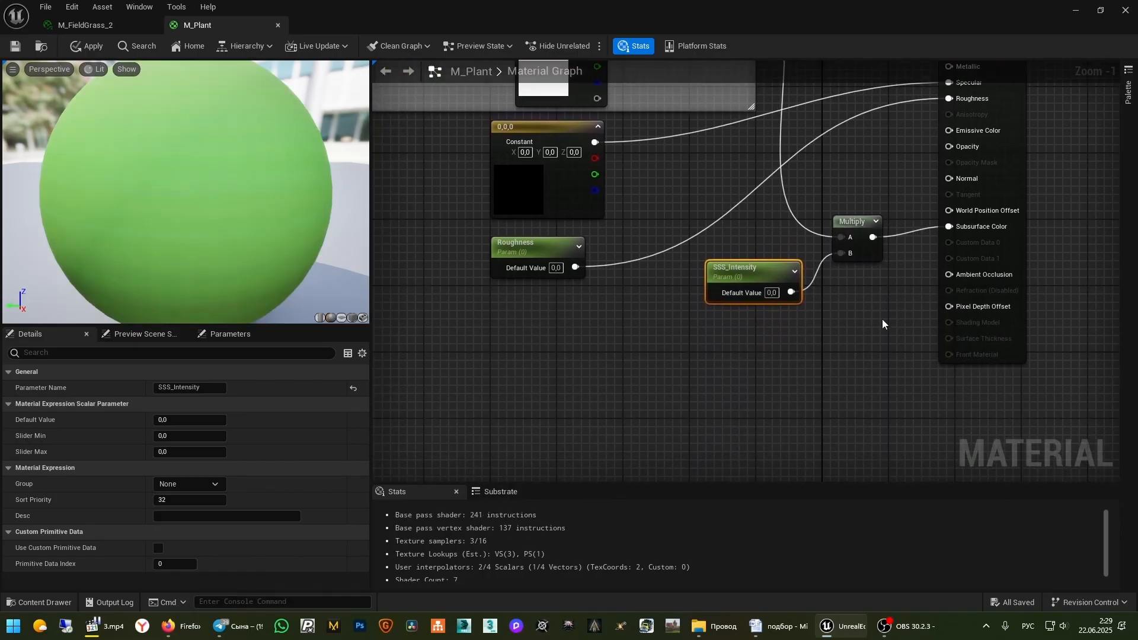
{"action": "right_click_drag", "start_coordinate": [751, 358], "coordinate": [832, 425]}
{"action": "right_click_drag", "start_coordinate": [732, 383], "coordinate": [685, 337]}
{"action": "right_click_drag", "start_coordinate": [819, 386], "coordinate": [759, 335]}
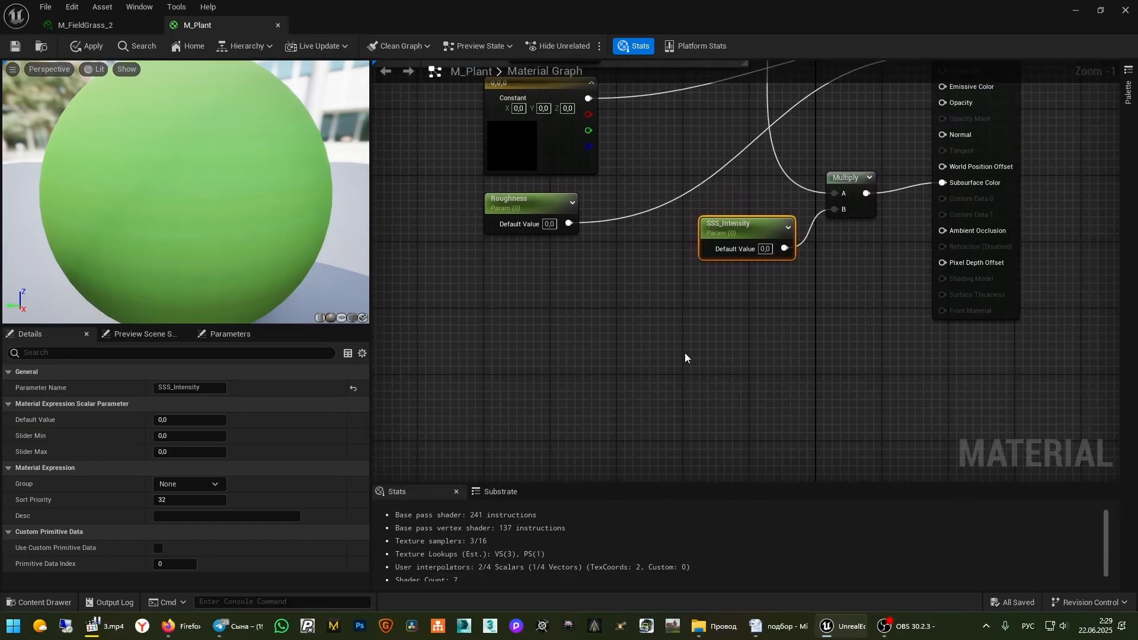